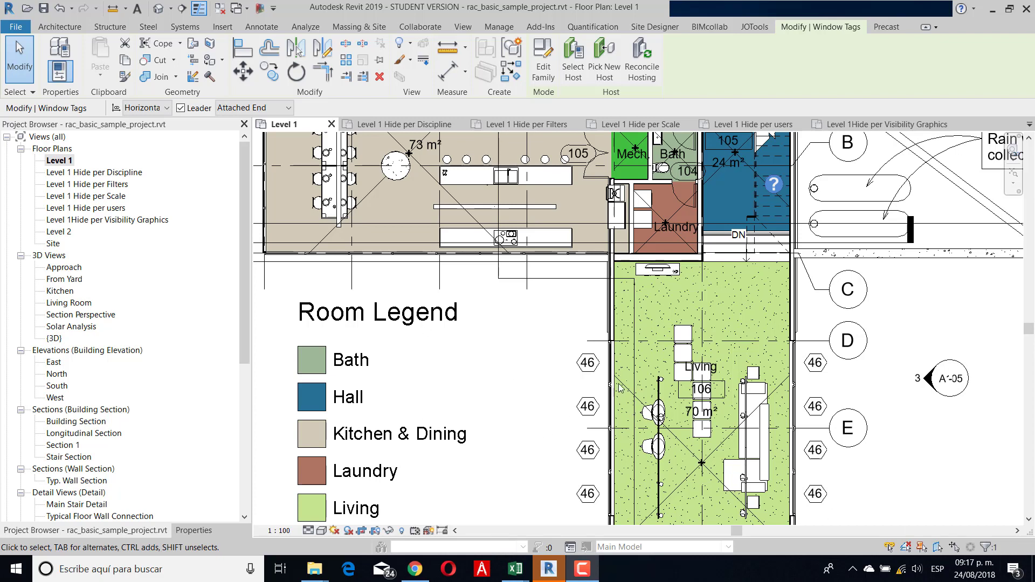
Step: Open the family of the uppermost window tag beside the Living room, and switch to the Level 1Hide per Visibility Graphics plan
left_click(588, 371)
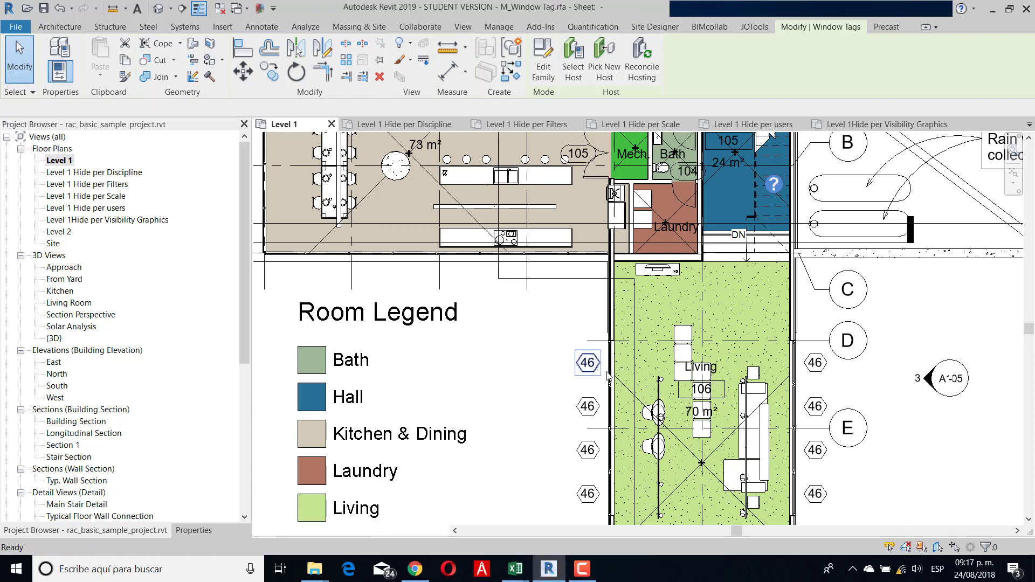
key("ctrl+Tab")
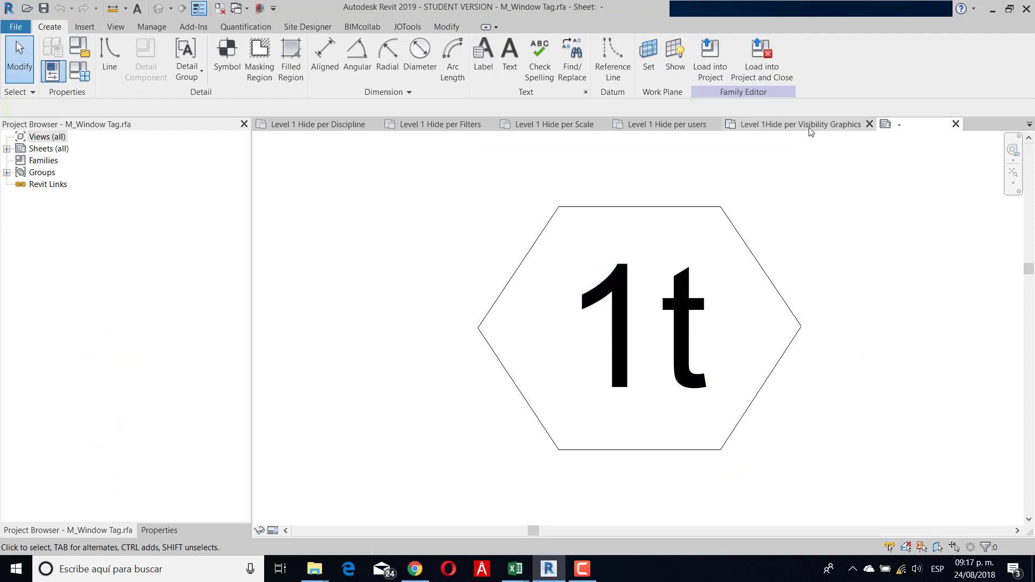
scroll(544, 345, "up", 2)
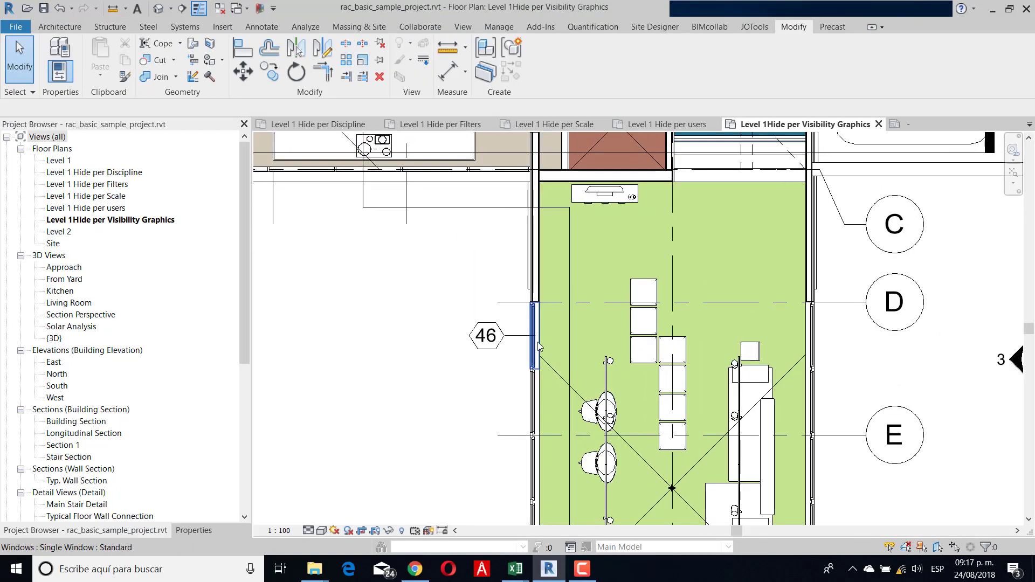
Step: Select the tagged window on the Living room's left wall and examine its instance properties, including the identity data
left_click(535, 343)
left_click(194, 531)
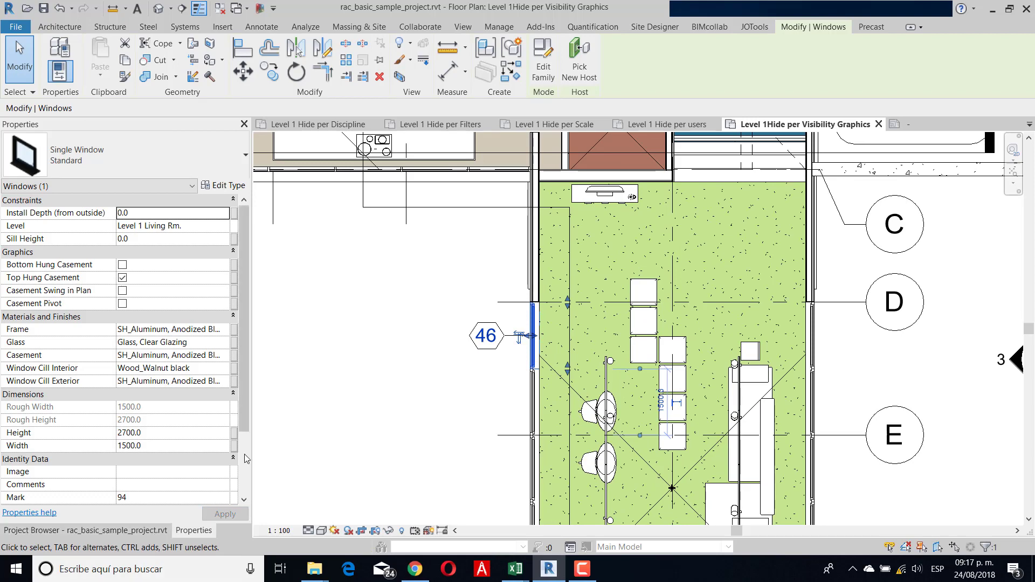
scroll(178, 432, "down", 1)
scroll(446, 397, "down", 2)
scroll(447, 396, "down", 3)
scroll(469, 413, "up", 2)
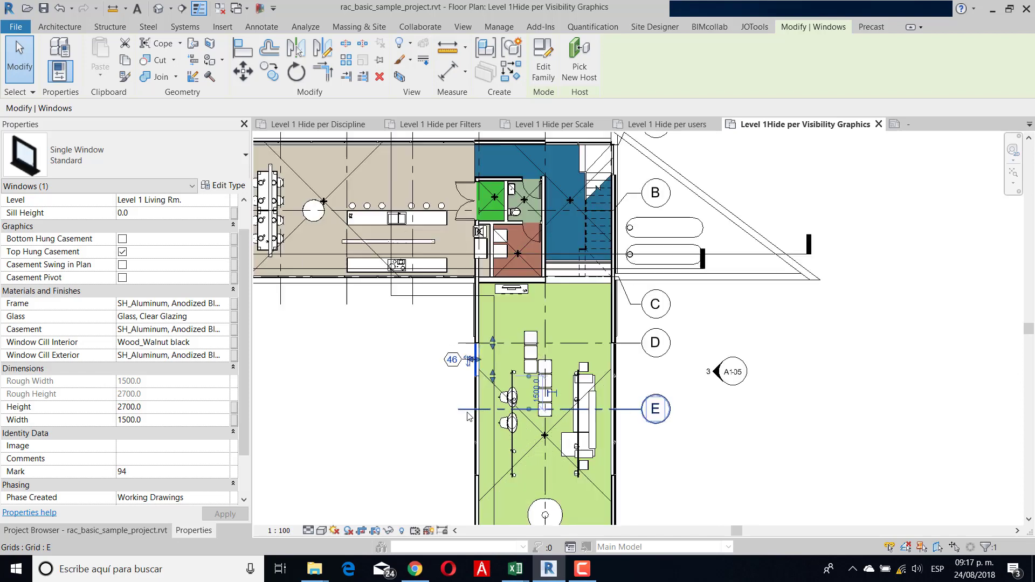
Step: Tag by category, with leaders, two more windows farther down the Living room's left wall
key("t")
key("g")
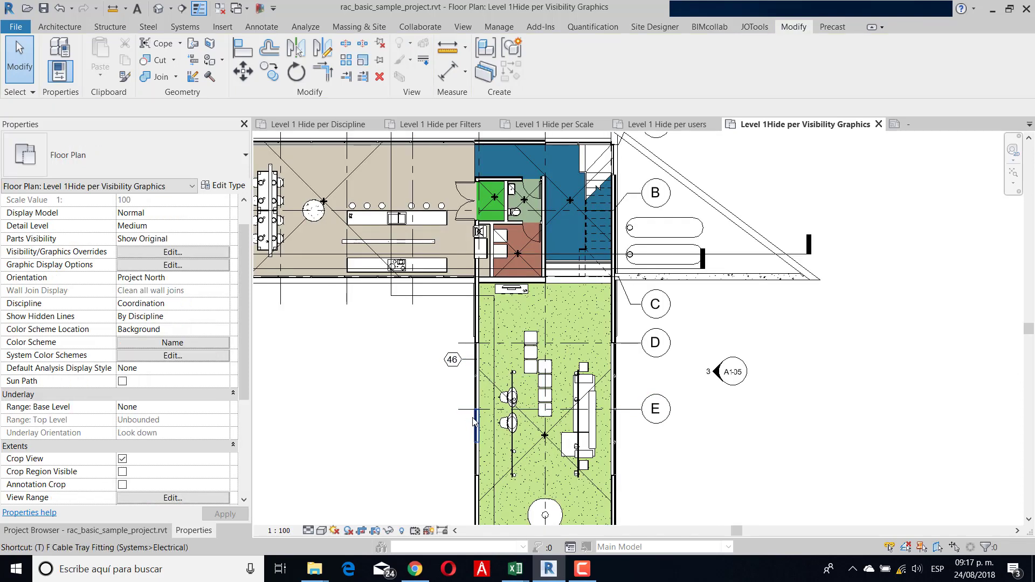
left_click(476, 426)
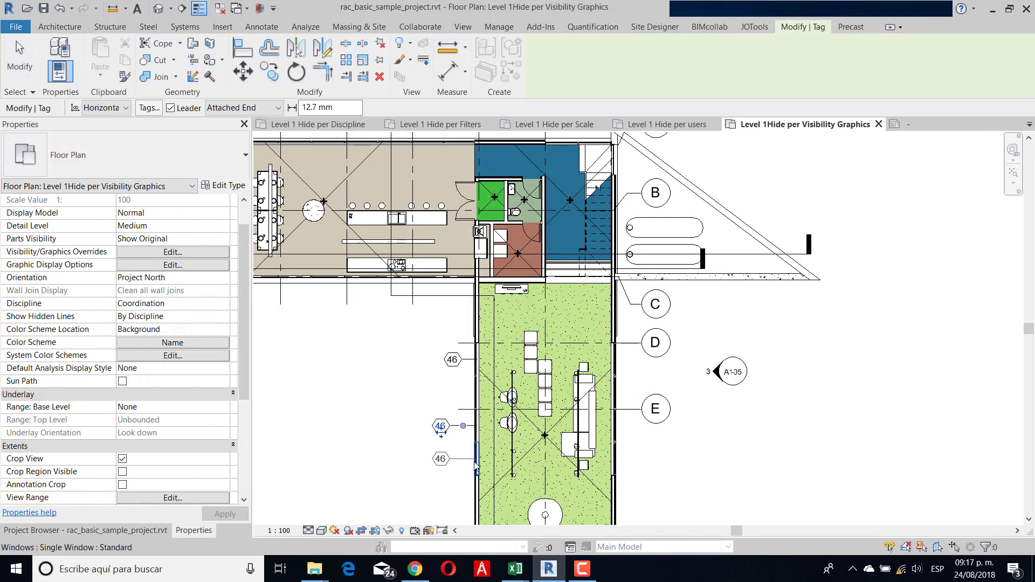
left_click(477, 466)
scroll(458, 410, "up", 1)
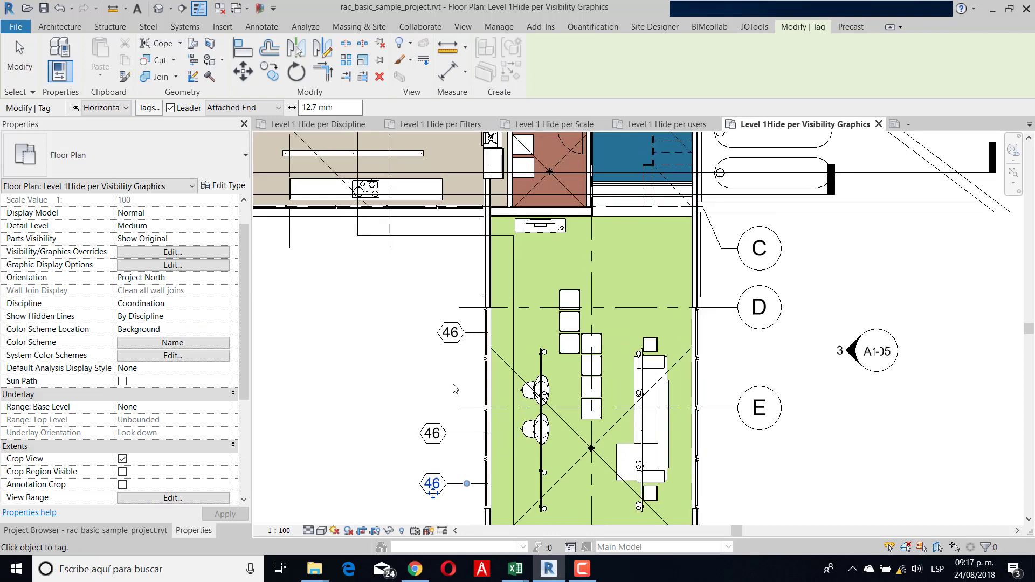
key("Escape")
Step: Open the uppermost window tag's family, examine which parameter its label uses, and return to the plan without changing the label
left_click(460, 336)
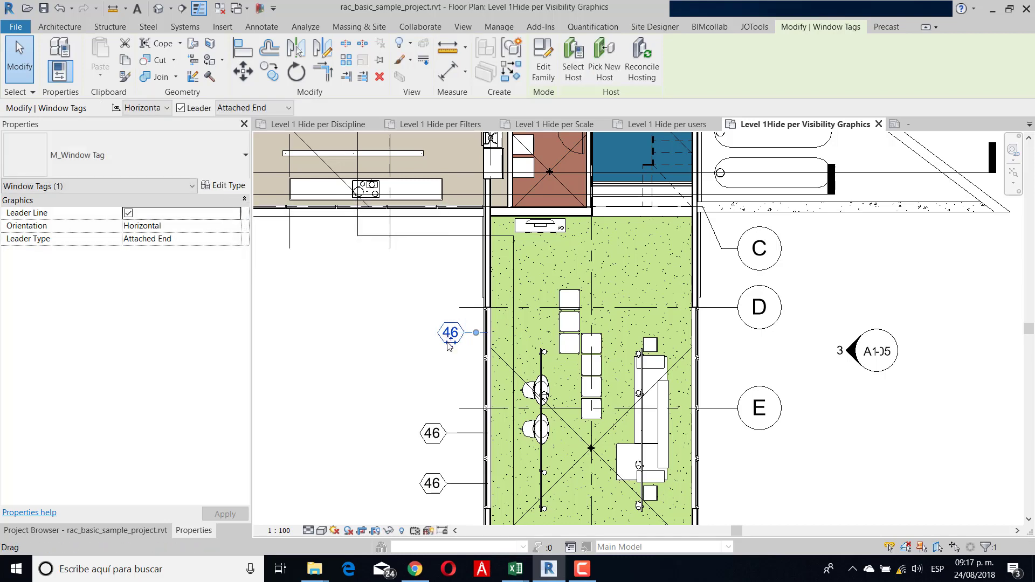
key("Escape")
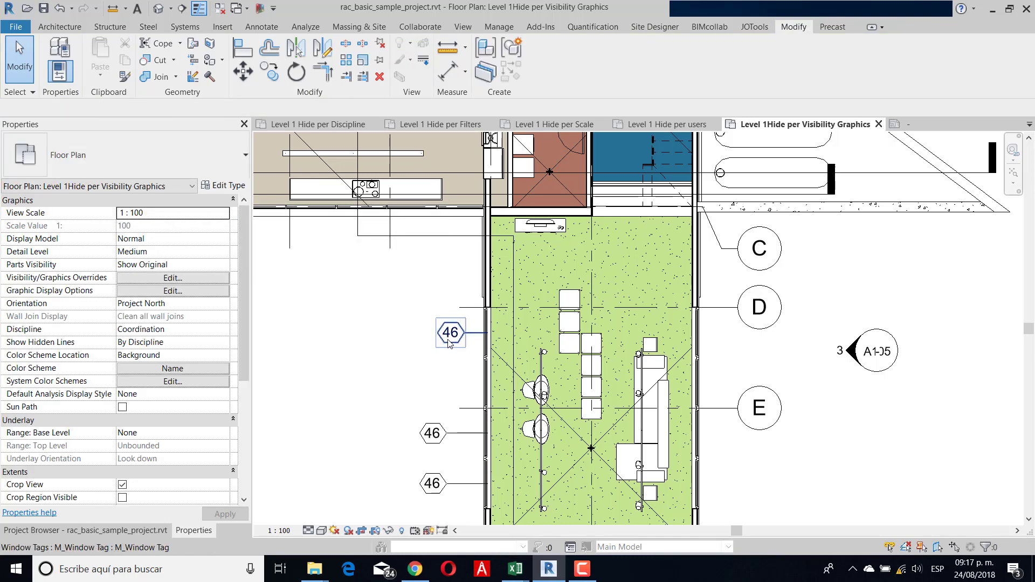
double_click(449, 343)
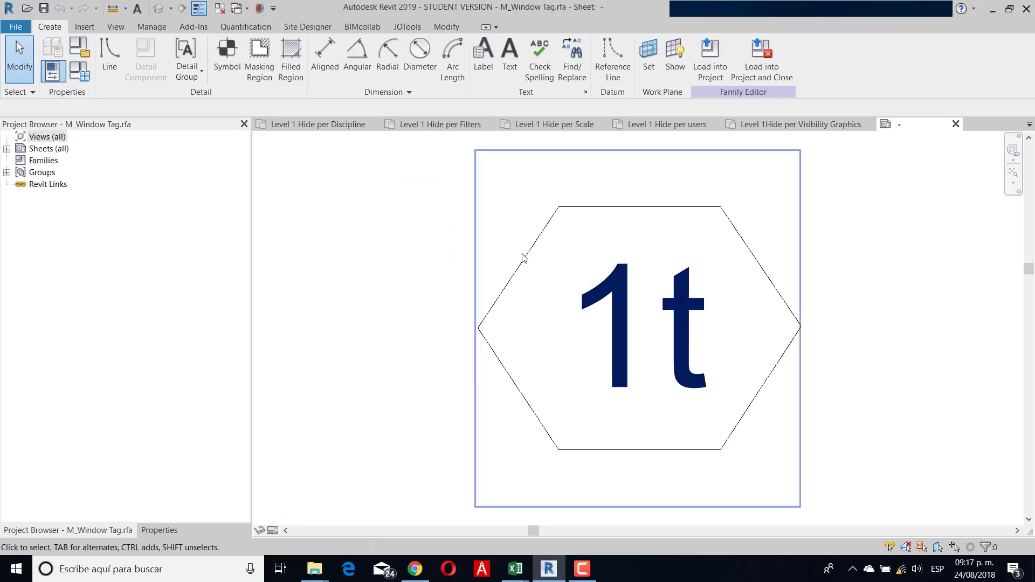
left_click(643, 342)
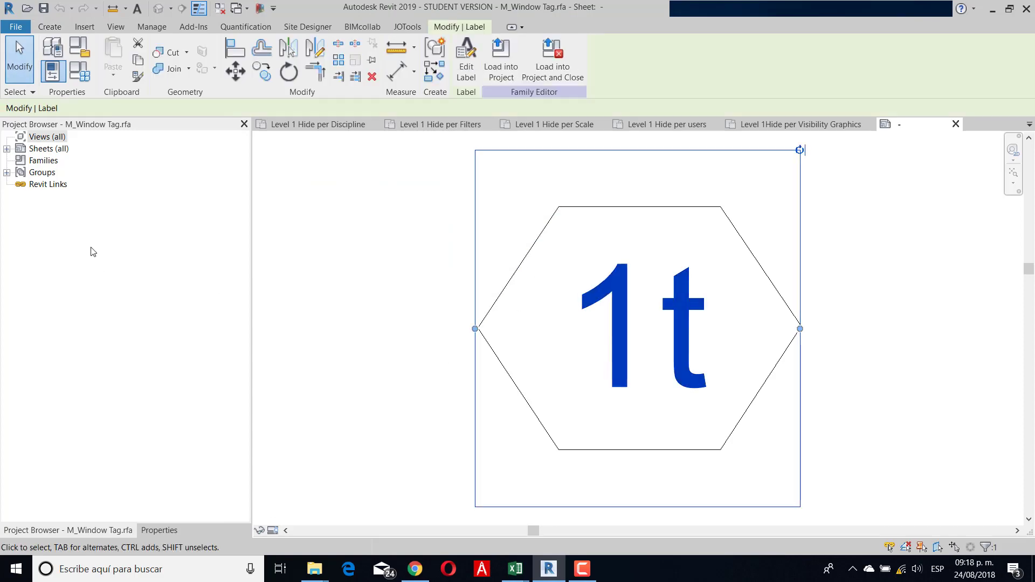
left_click(162, 532)
left_click(466, 59)
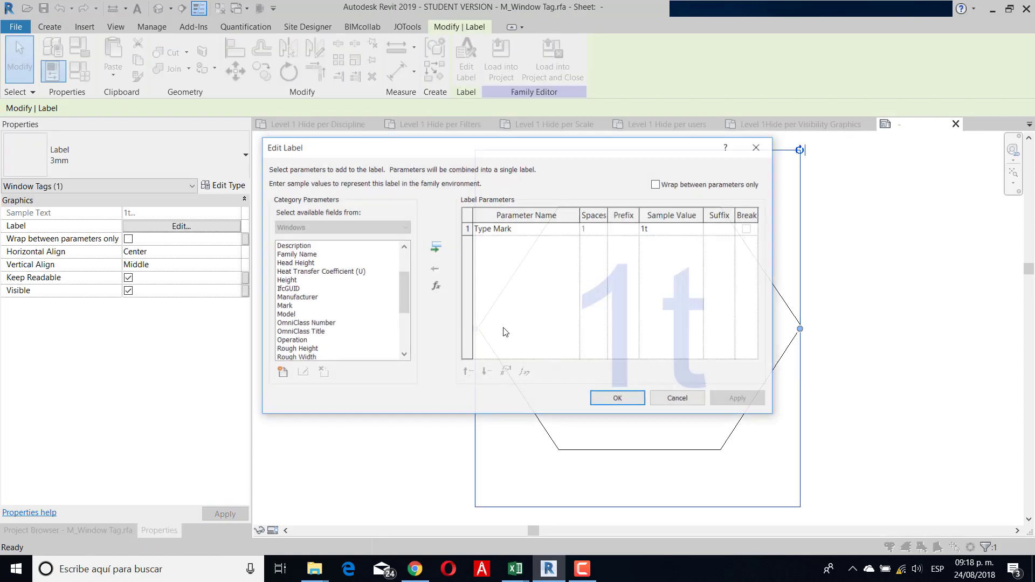
left_click(678, 400)
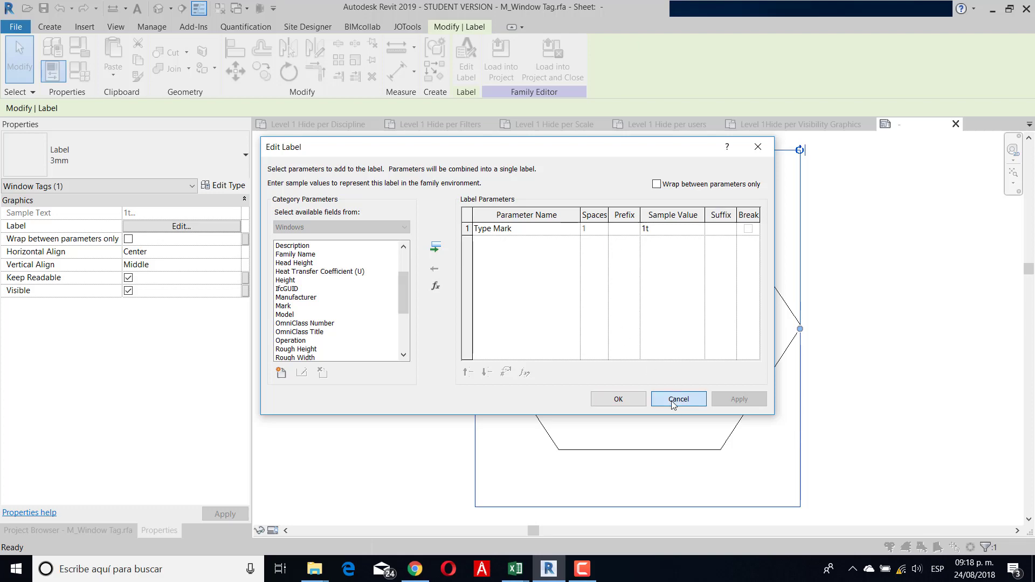
left_click(956, 124)
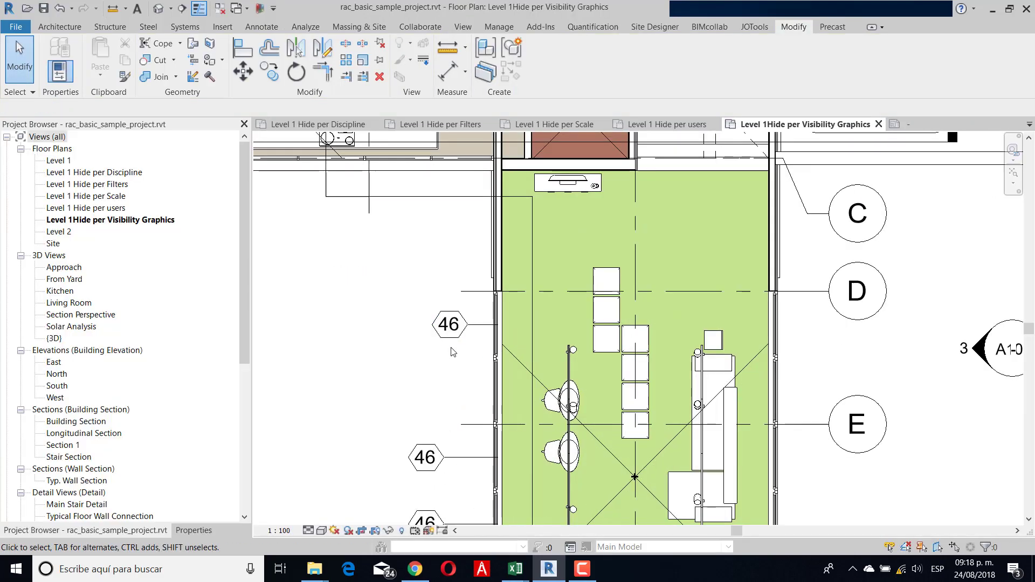
Step: Set the Type Mark of the Single Window Standard type to 80
left_click(495, 324)
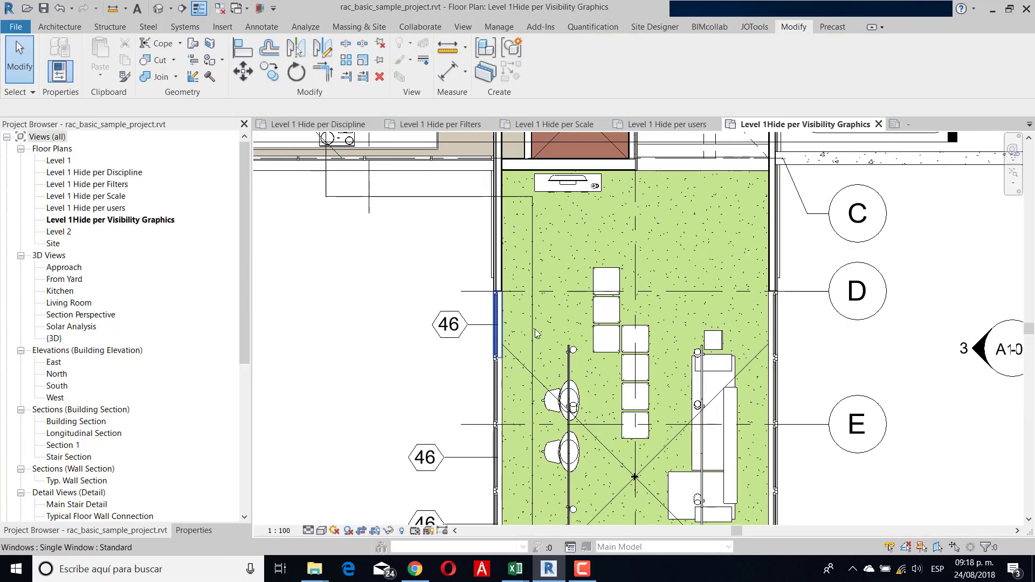
left_click(193, 530)
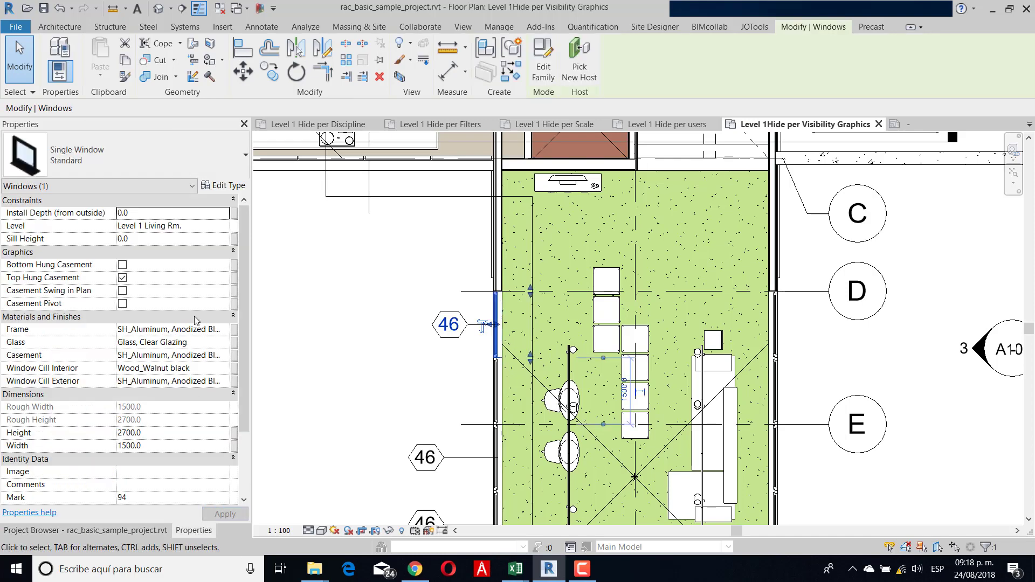
left_click(227, 188)
scroll(868, 281, "down", 5)
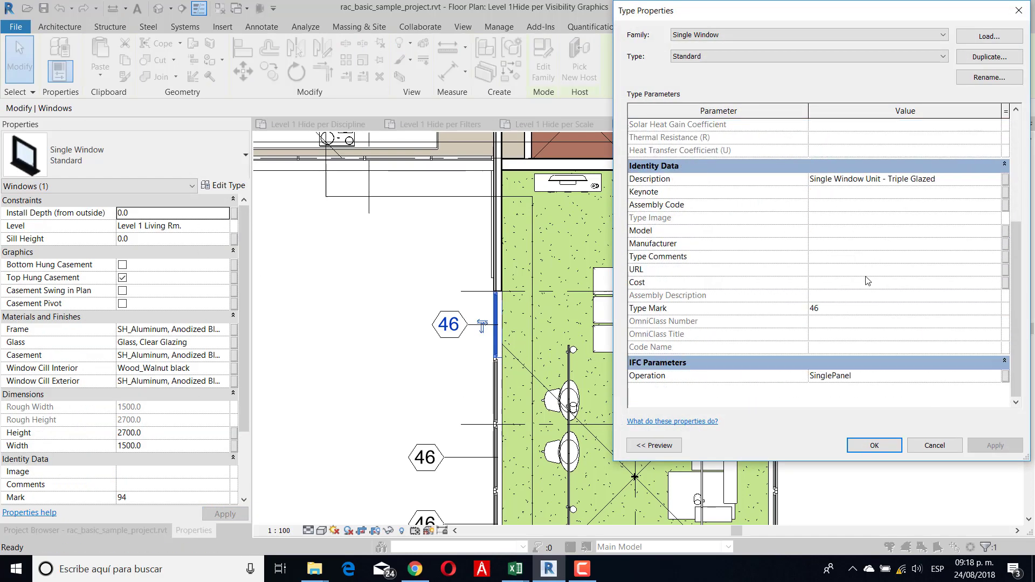
left_click(828, 310)
type("80")
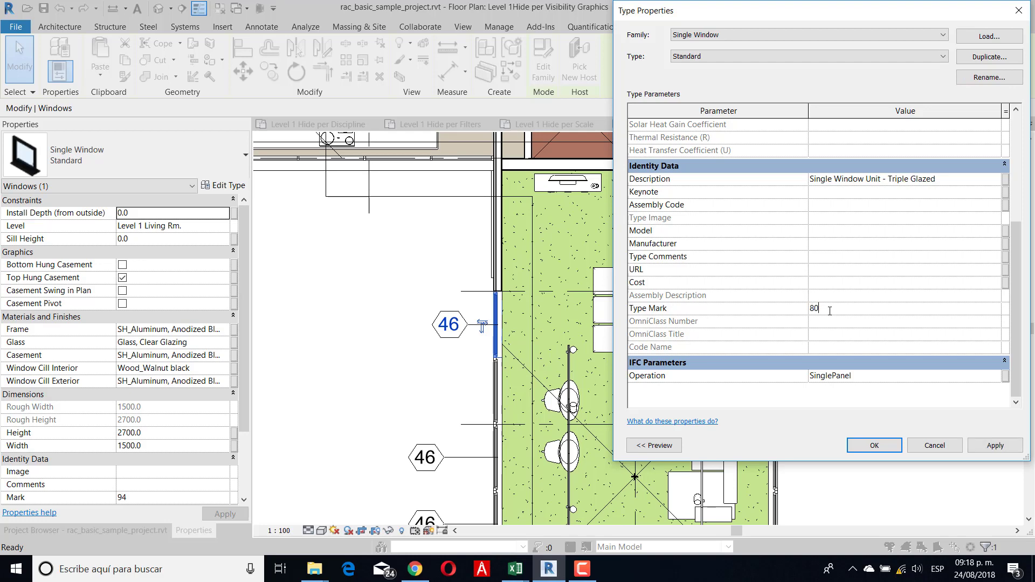
left_click(874, 446)
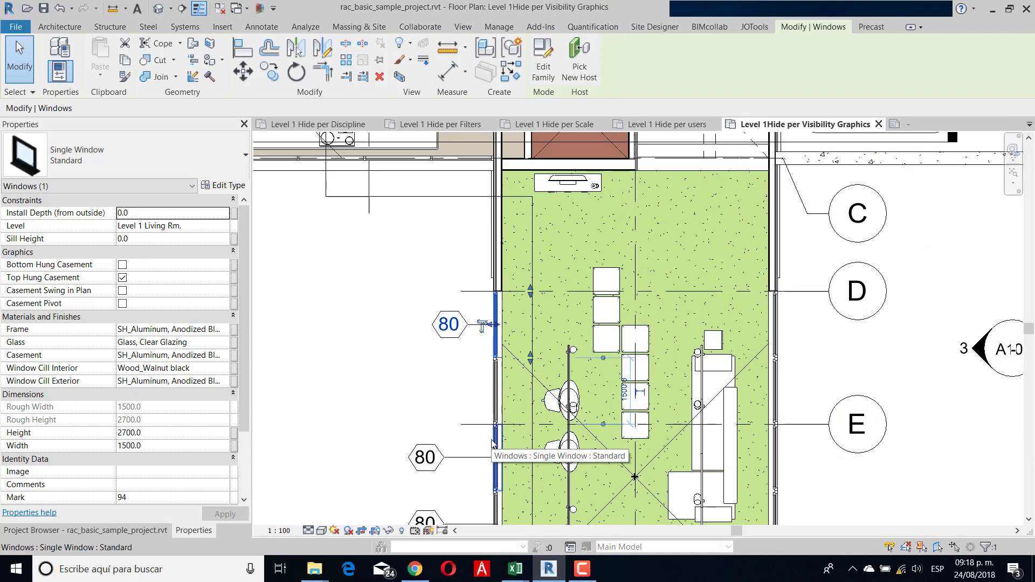
Step: Try to tag the uppermost ottoman in the Living room by category and agree to load a furniture tag
scroll(575, 390, "up", 1)
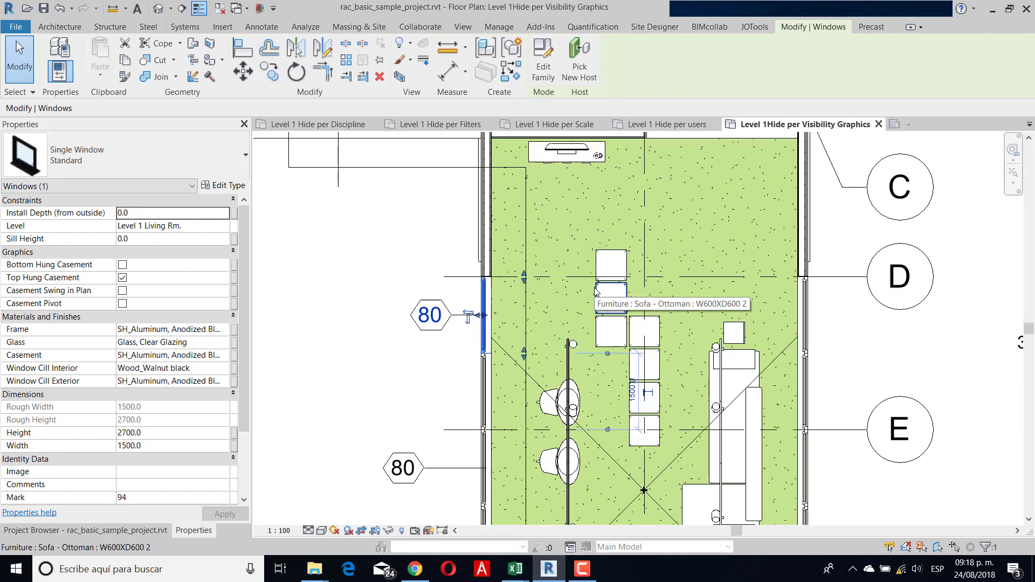
key("t")
key("g")
left_click(612, 272)
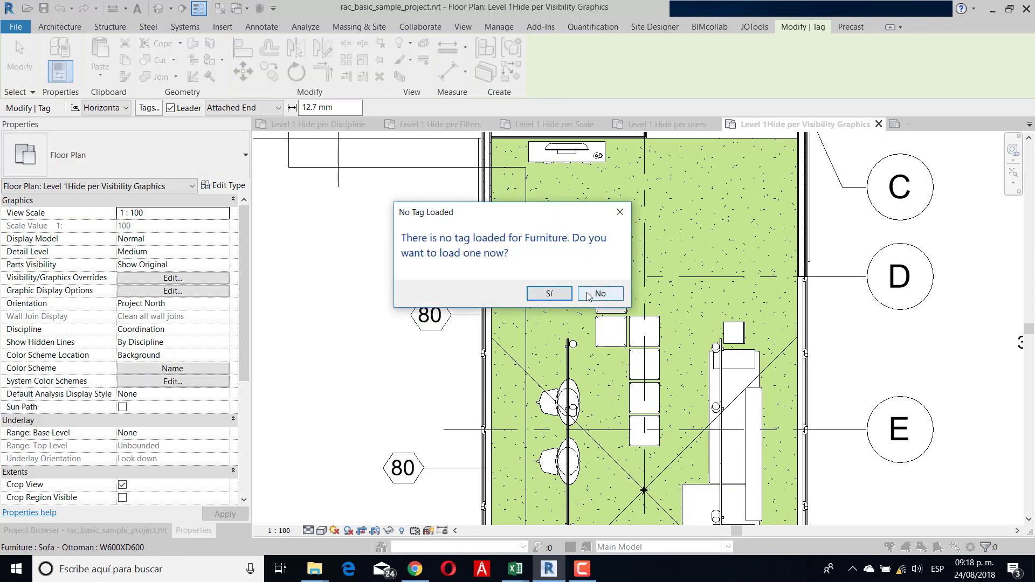
left_click(555, 295)
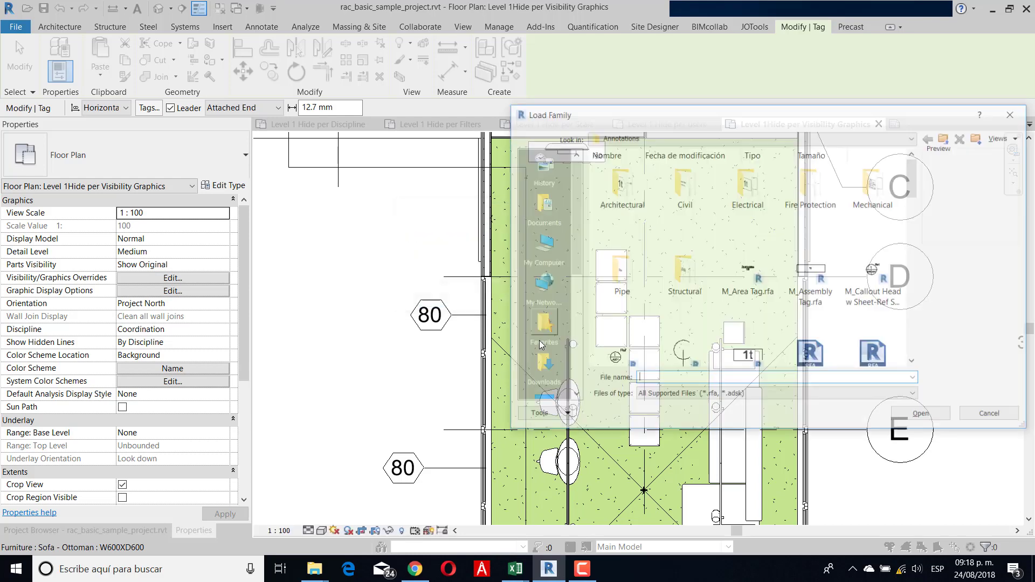
Step: Browse the Annotations library and its Structural folder for tag families, and leave without loading one
scroll(753, 263, "down", 3)
scroll(747, 253, "up", 5)
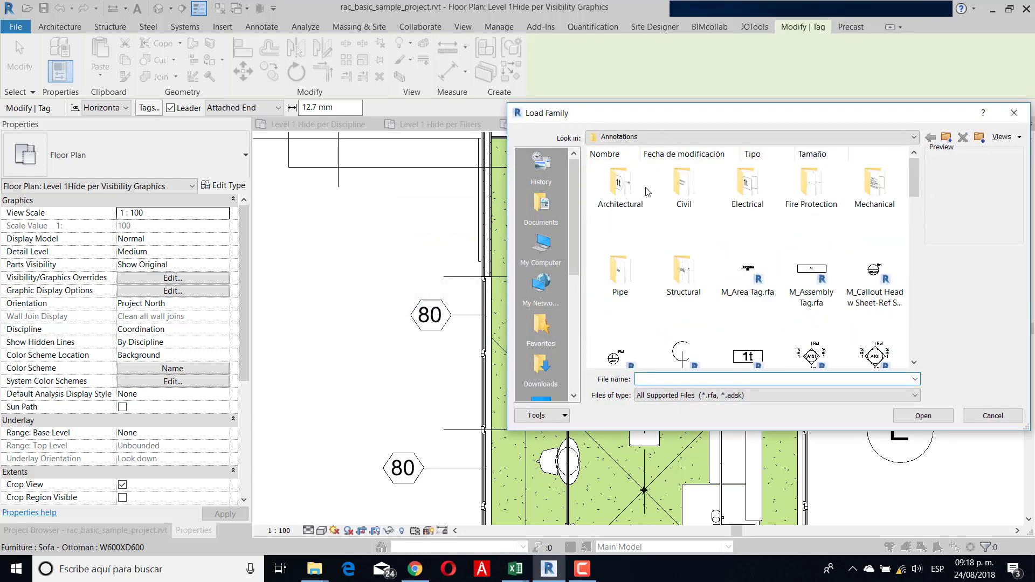
scroll(740, 245, "down", 5)
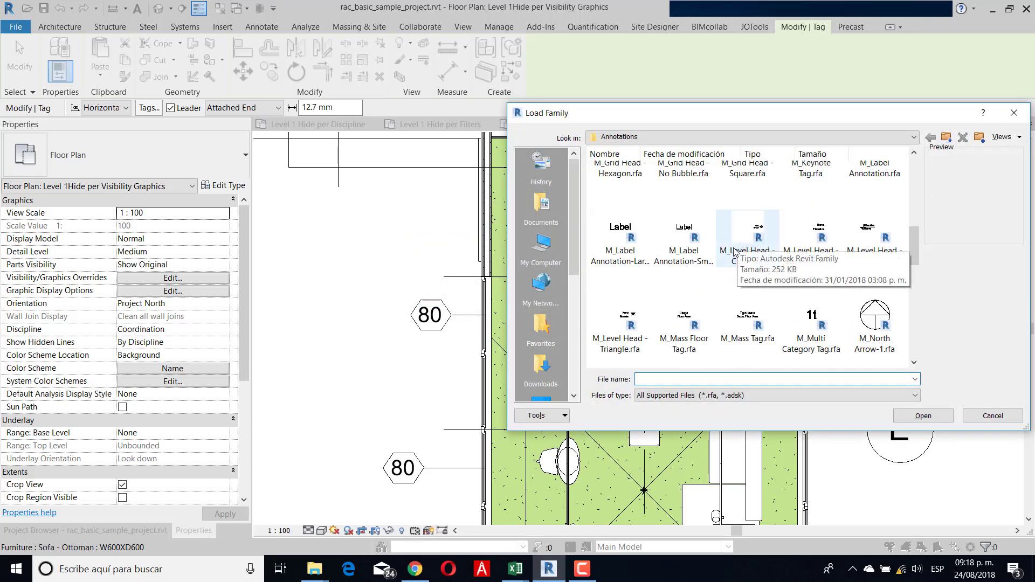
scroll(740, 246, "down", 5)
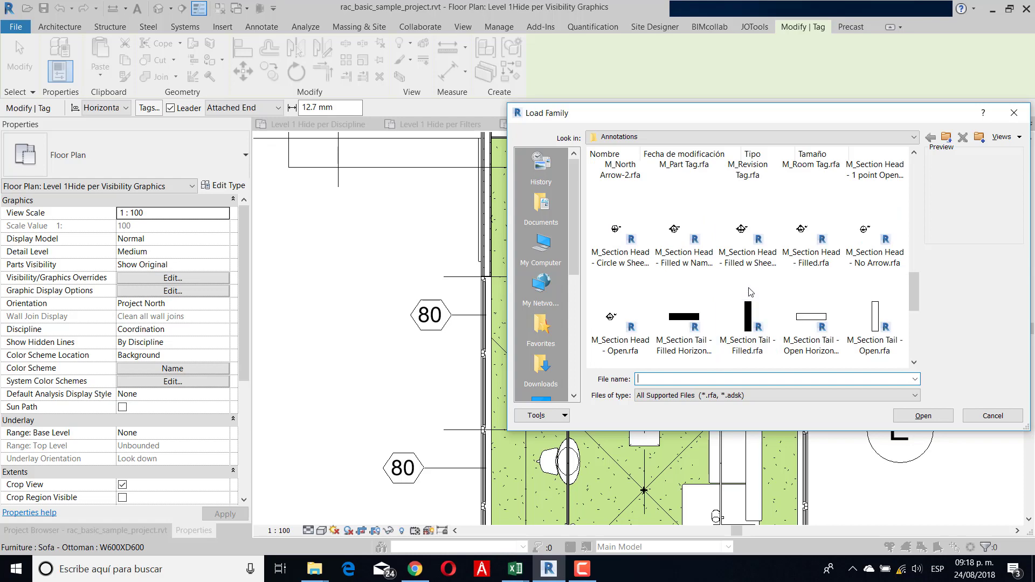
scroll(751, 291, "up", 10)
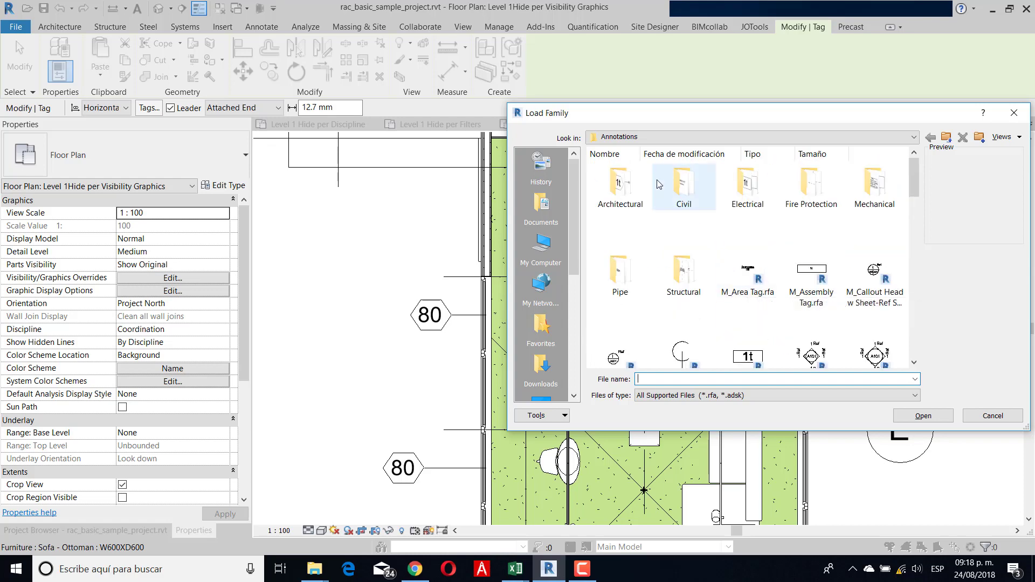
double_click(685, 276)
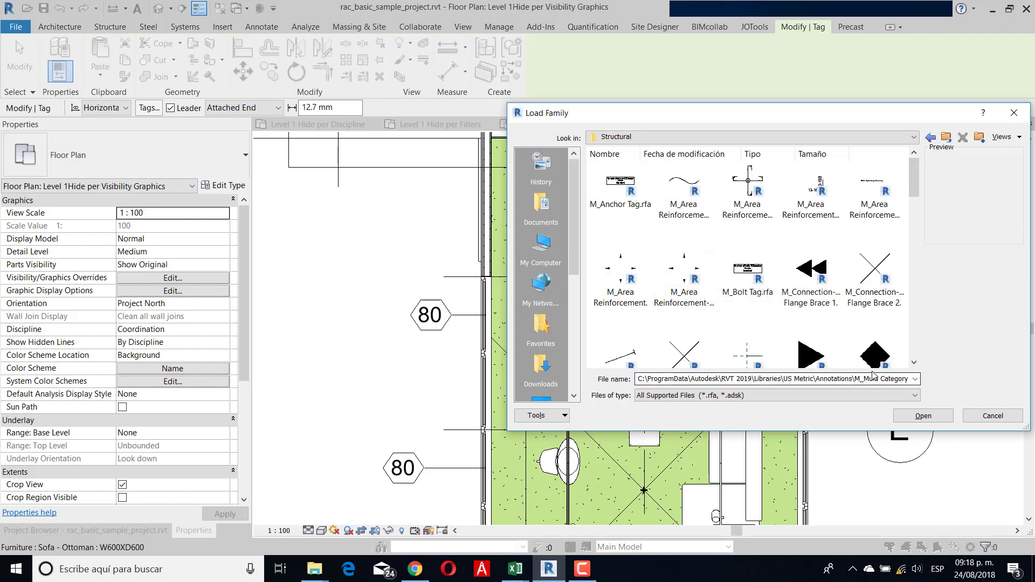
left_click(994, 416)
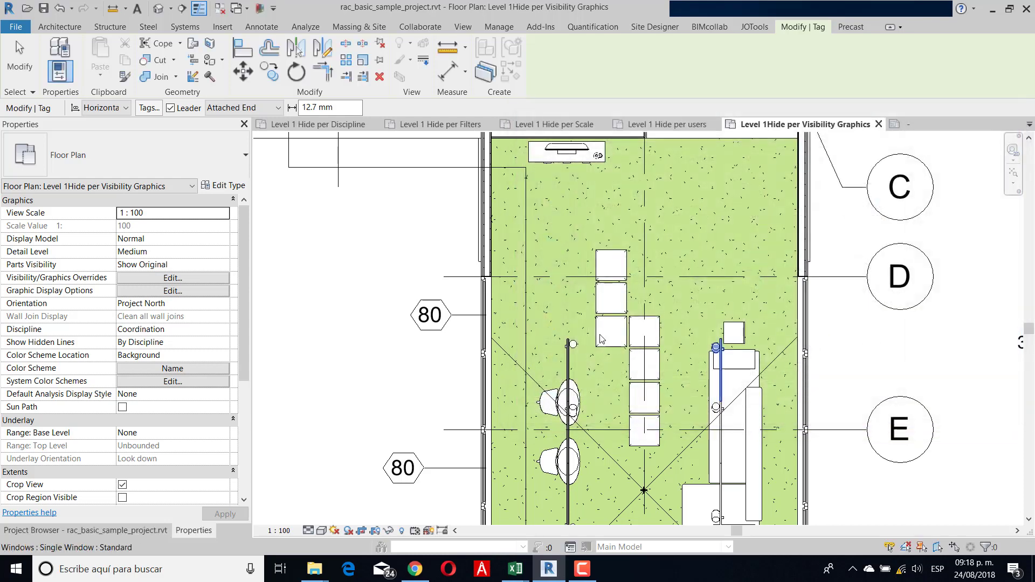
scroll(422, 321, "up", 1)
key("Escape")
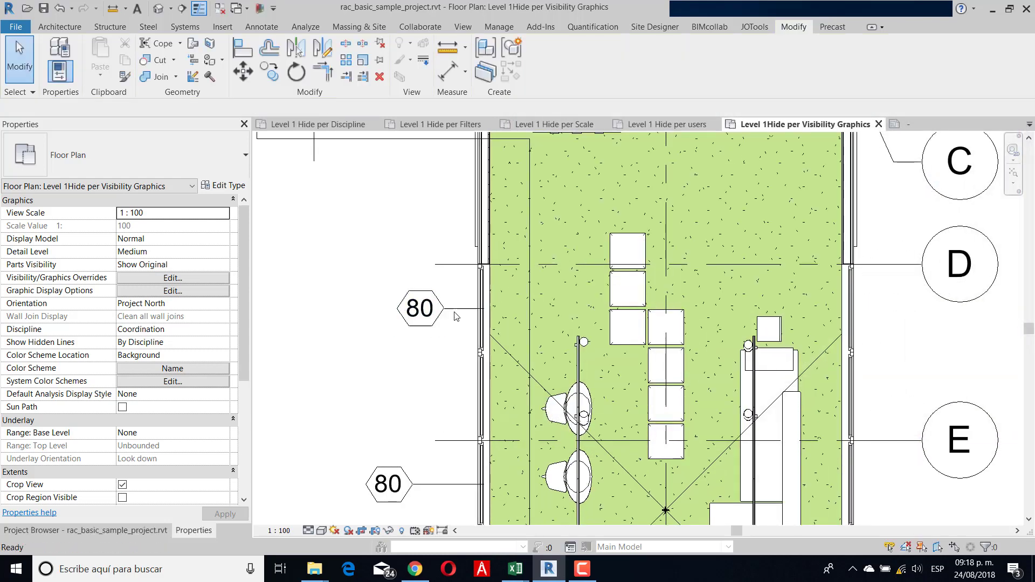
Step: Open the family of the uppermost window tag in the plan for editing
left_click(454, 309)
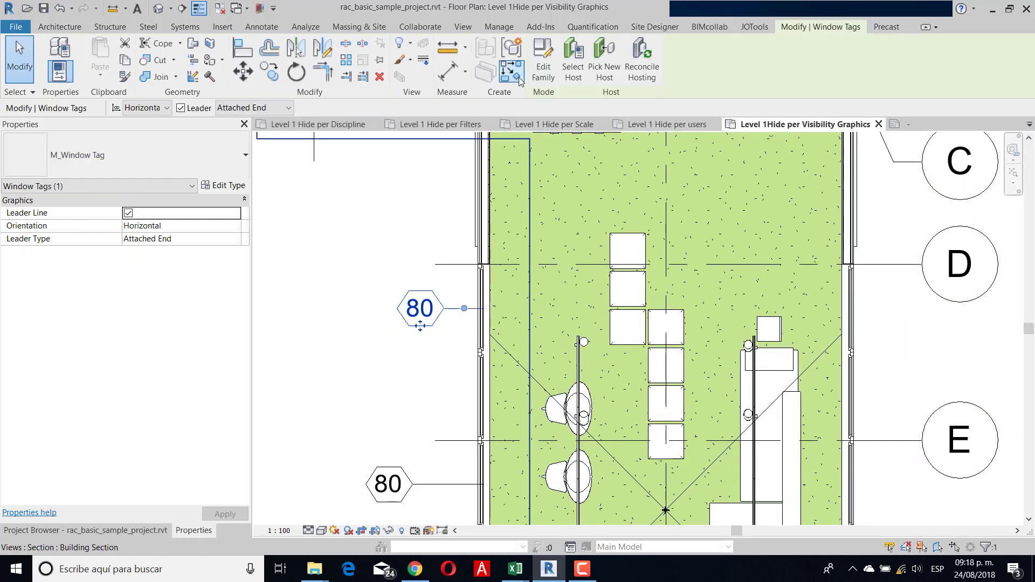
left_click(544, 62)
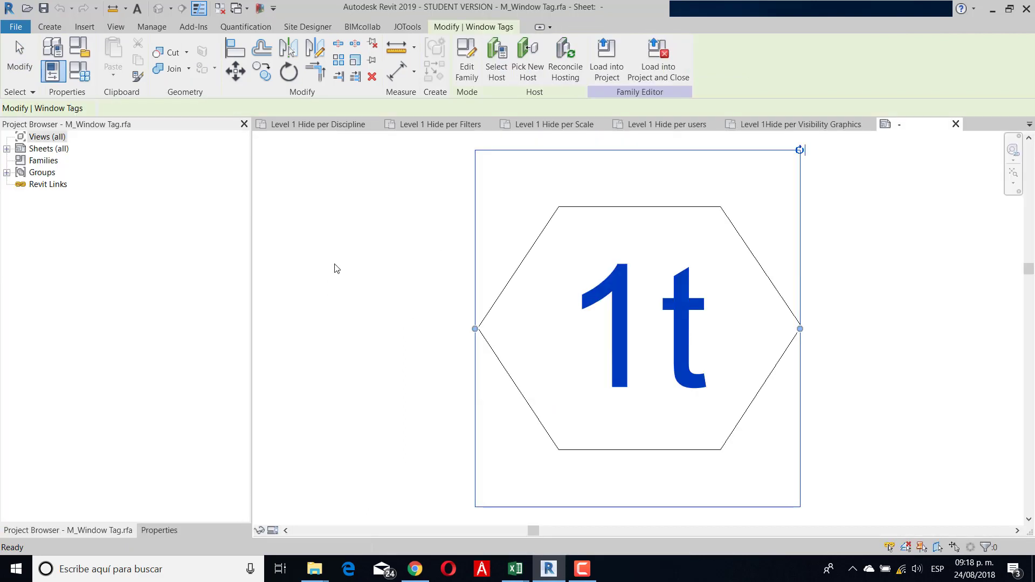
scroll(617, 339, "down", 2)
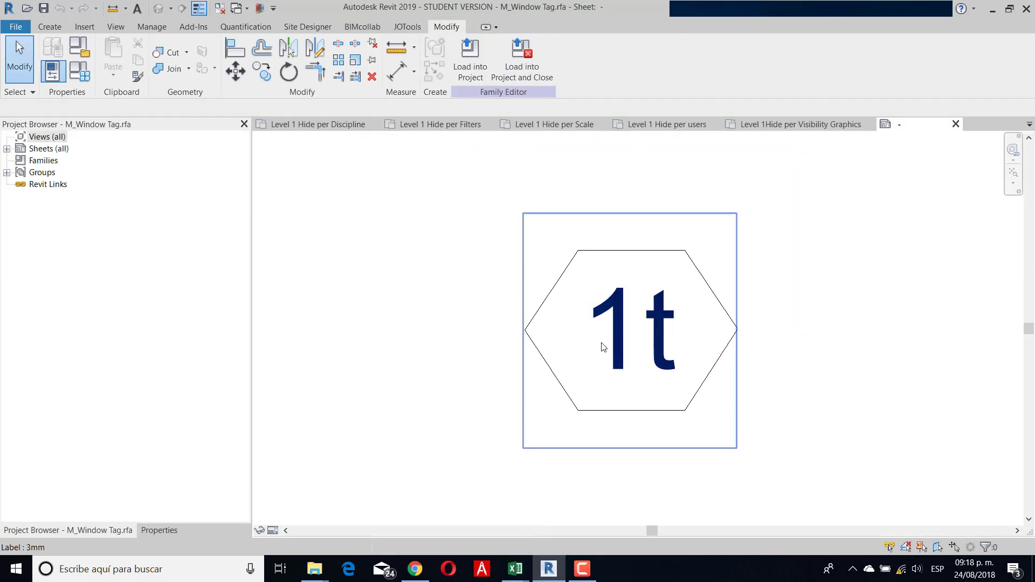
key("Escape")
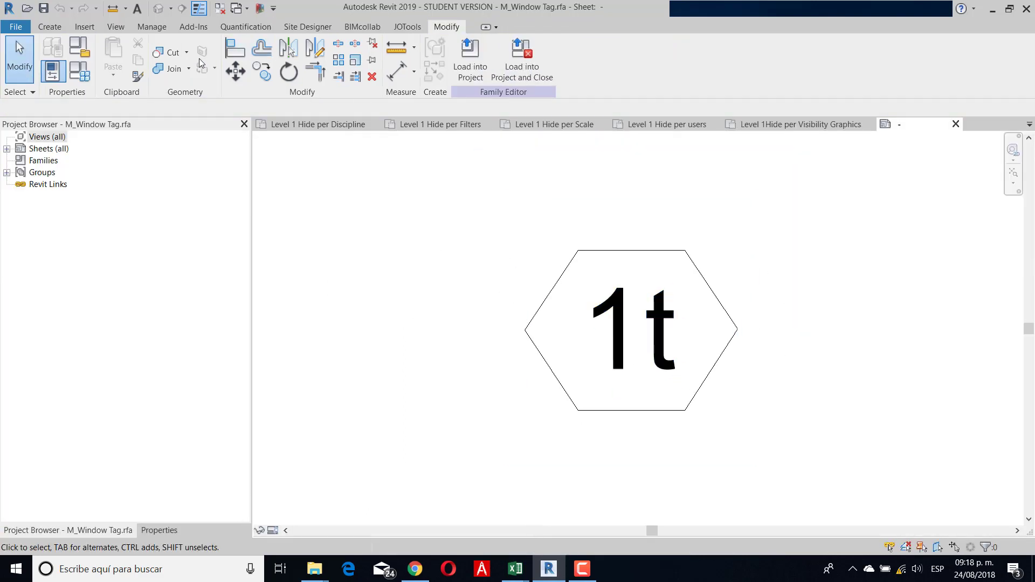
Step: Save the open window tag family as a new family file named Tag_Fourniture
left_click(19, 27)
mouse_move(75, 186)
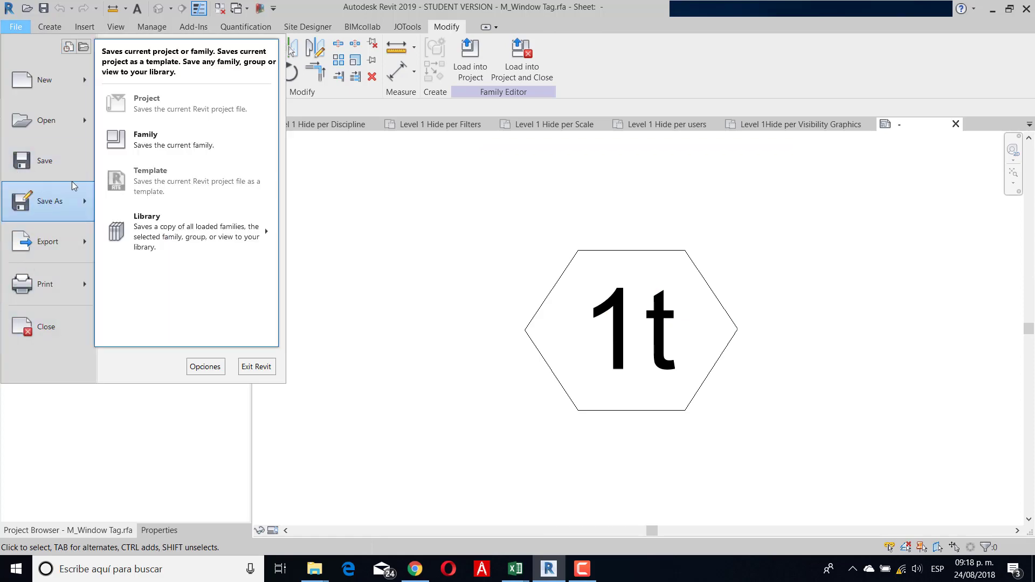
left_click(162, 139)
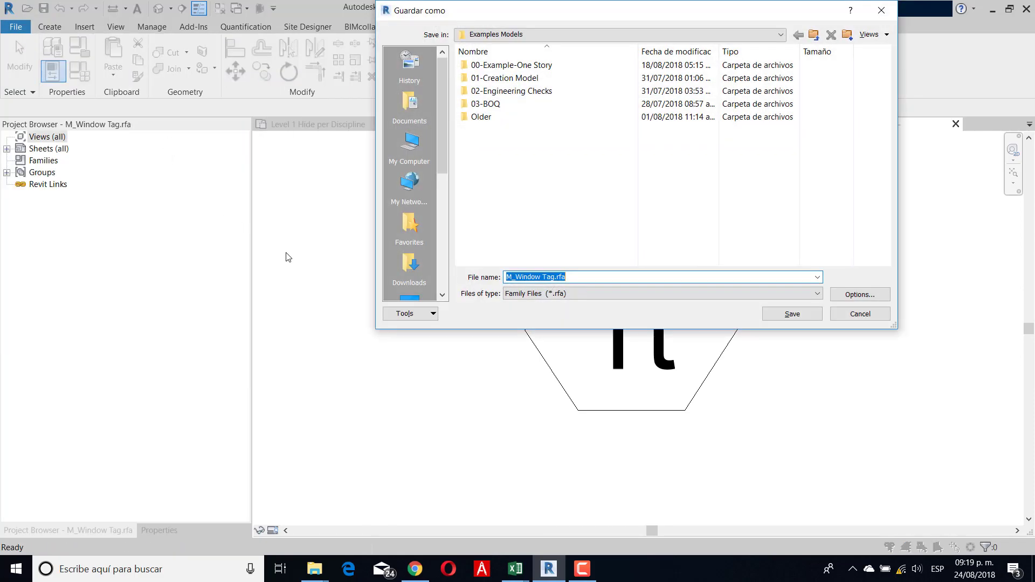
type("Tag_Fourniture")
key("Return")
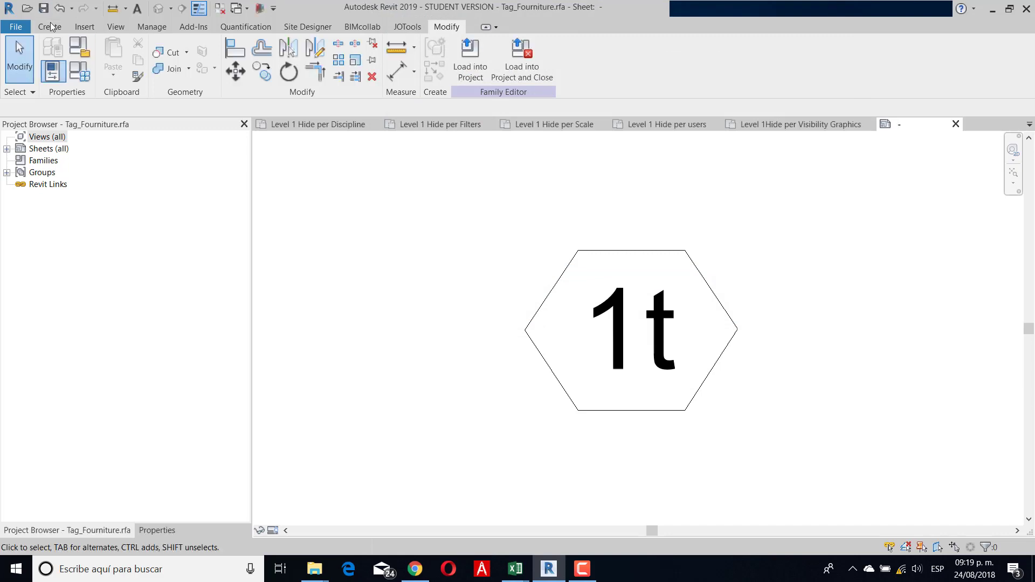
Step: Change the family category of the tag from Window Tags to Furniture Tags
left_click(79, 52)
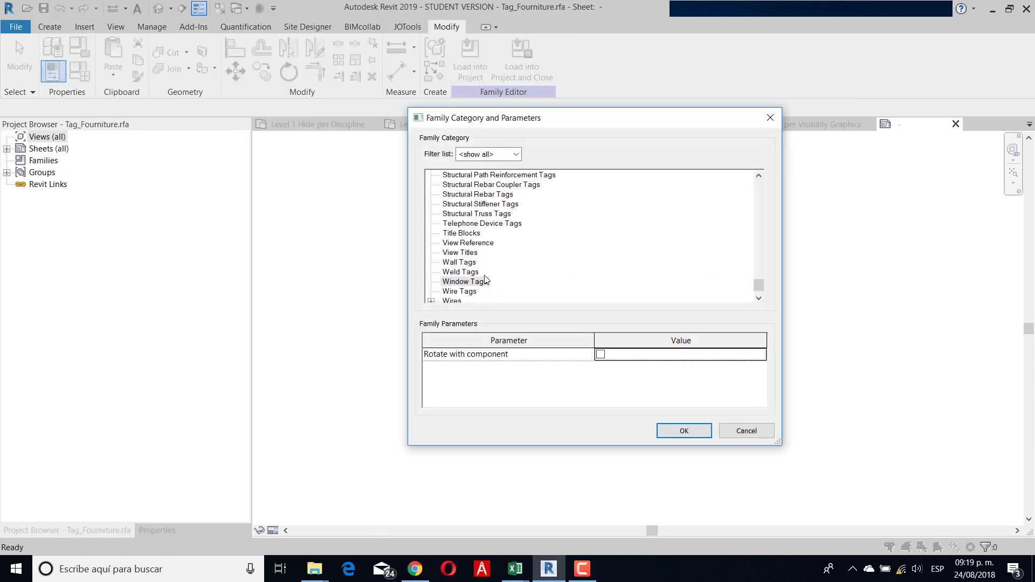
scroll(485, 282, "down", 1)
scroll(483, 279, "up", 5)
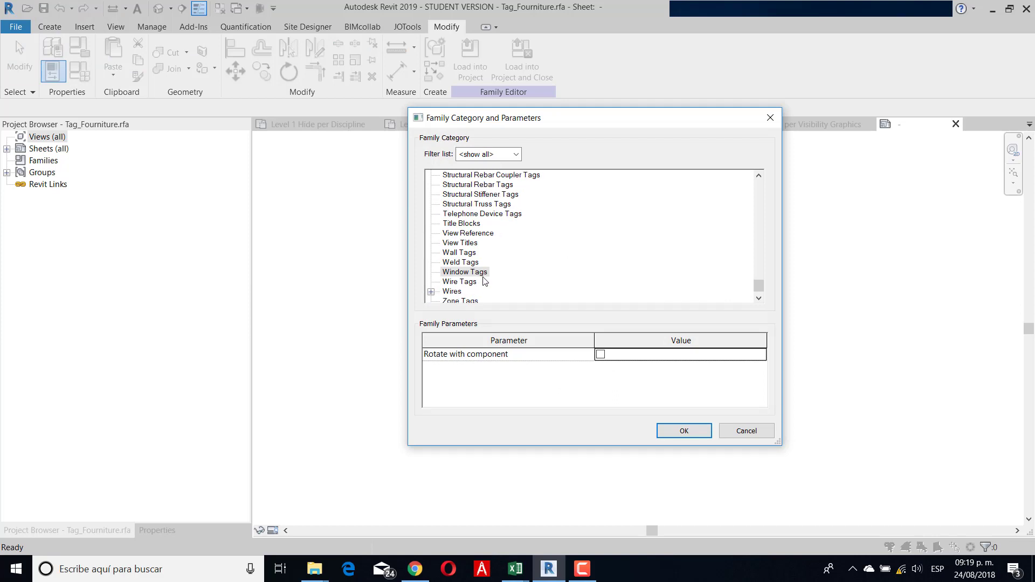
scroll(483, 279, "up", 15)
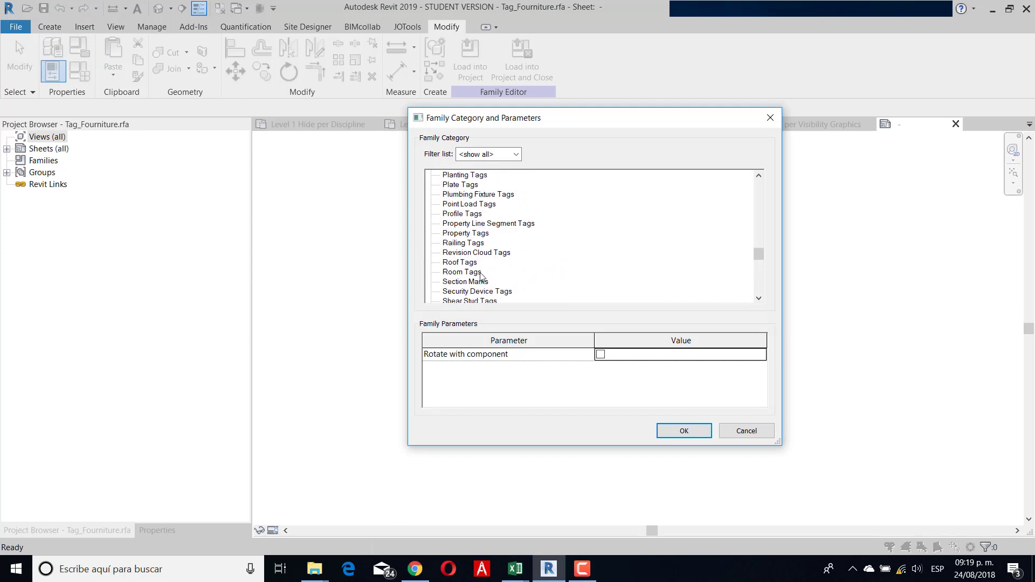
scroll(479, 264, "up", 13)
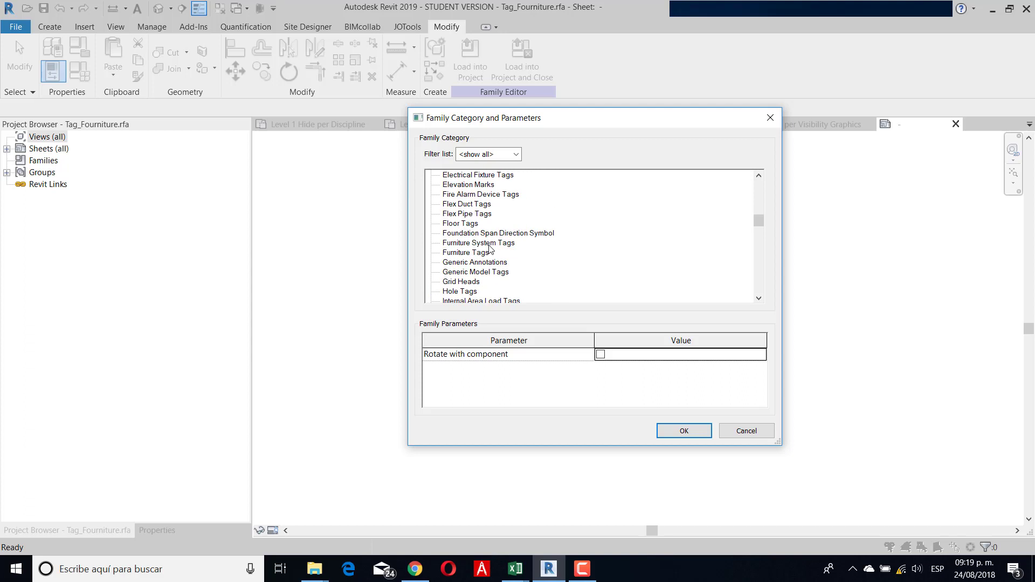
scroll(483, 219, "up", 5)
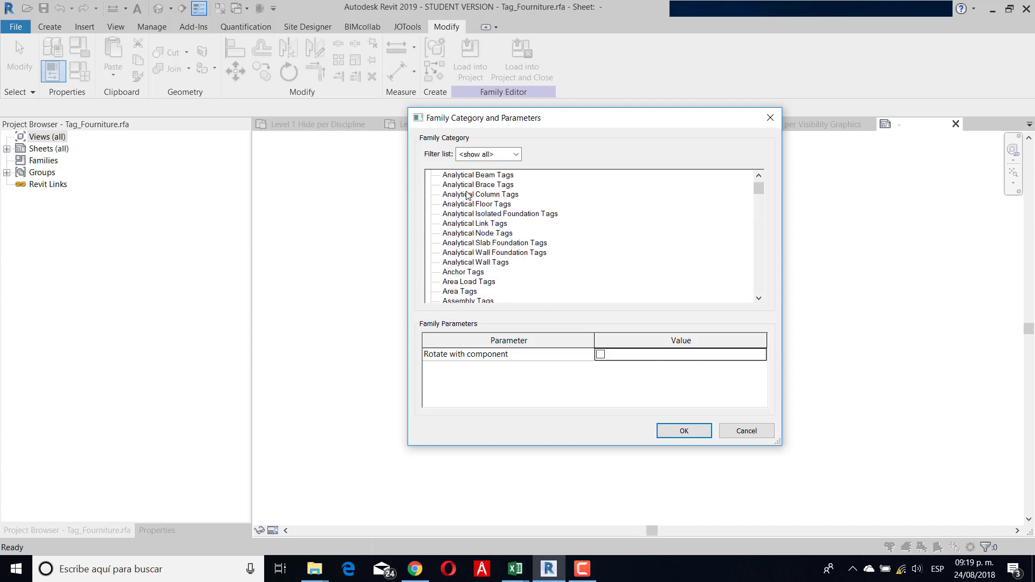
scroll(470, 196, "down", 2)
scroll(469, 196, "down", 6)
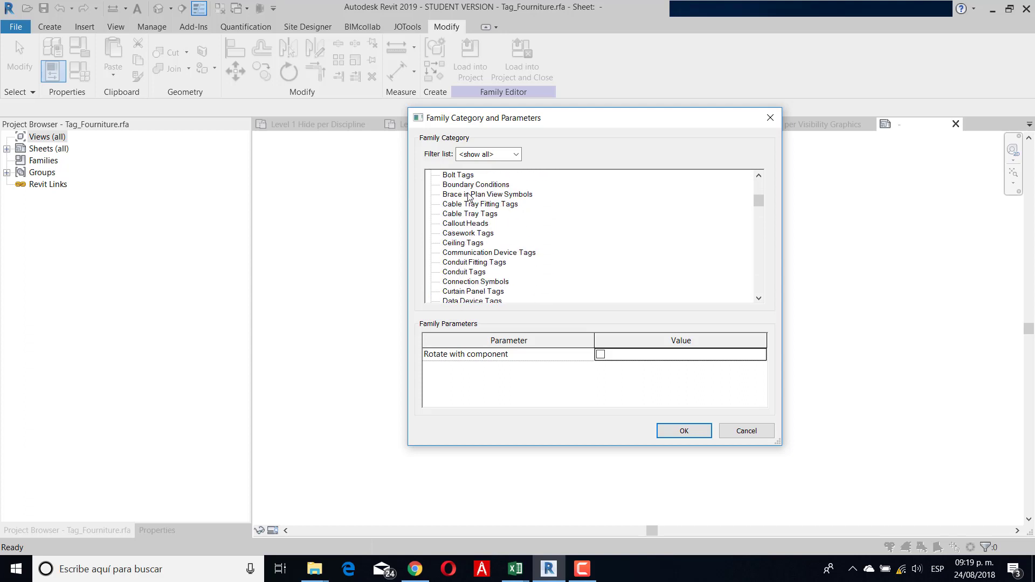
scroll(469, 199, "down", 3)
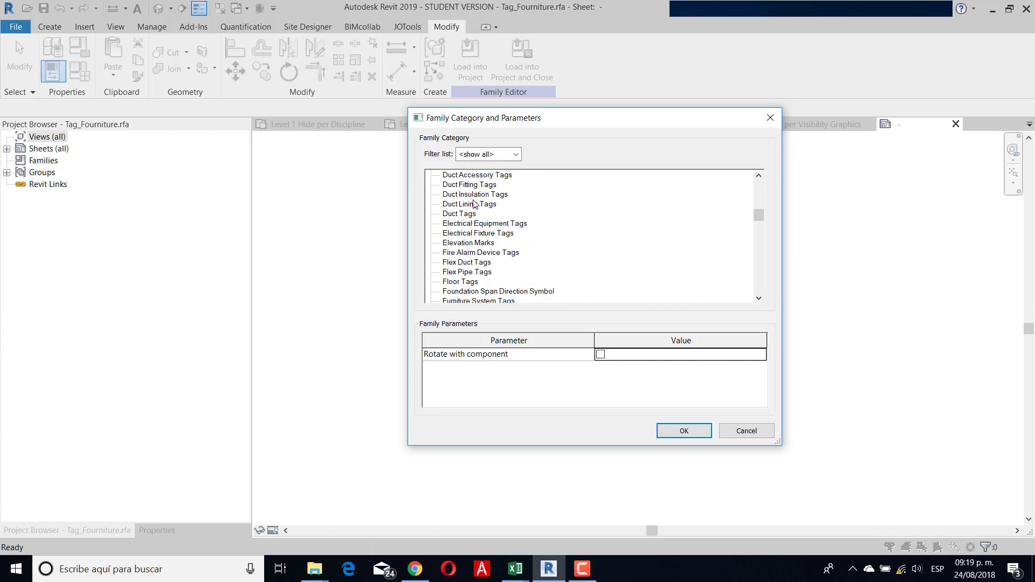
scroll(472, 232, "down", 3)
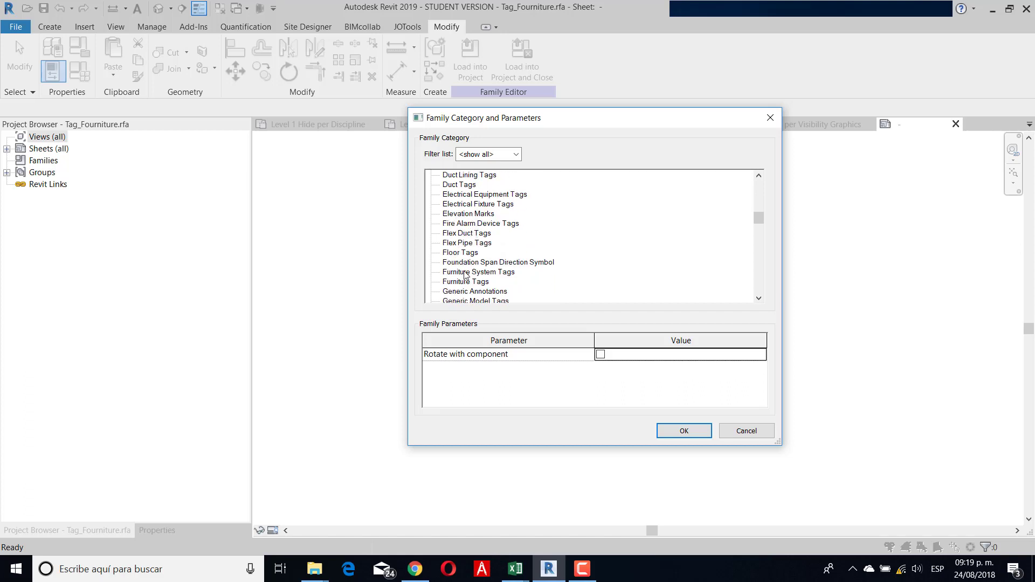
left_click(467, 273)
left_click(455, 282)
left_click(684, 431)
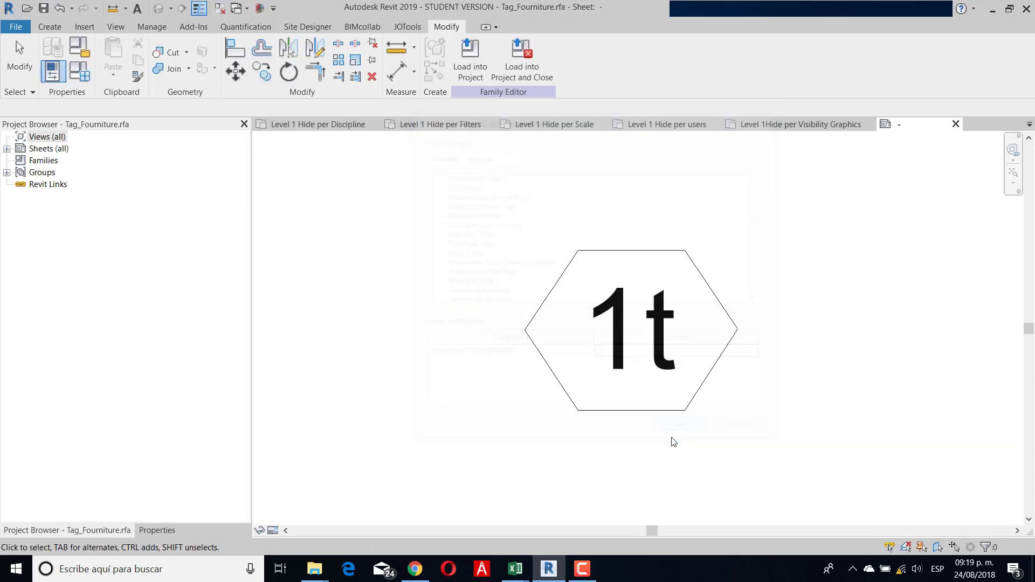
Step: Load the furniture tag family into the project and tag the uppermost ottoman in the Level 1 Living room
left_click(470, 60)
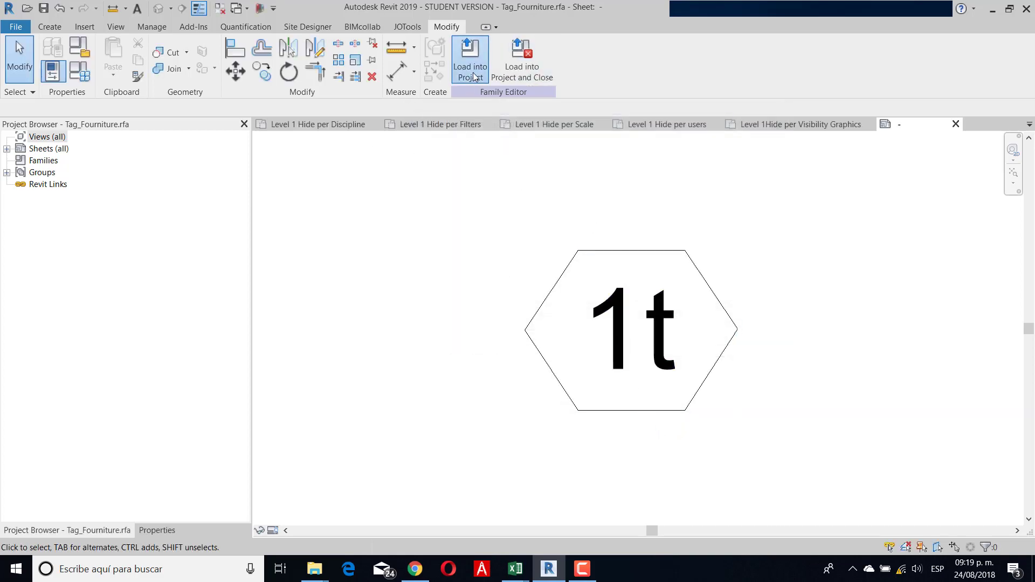
scroll(686, 346, "up", 1)
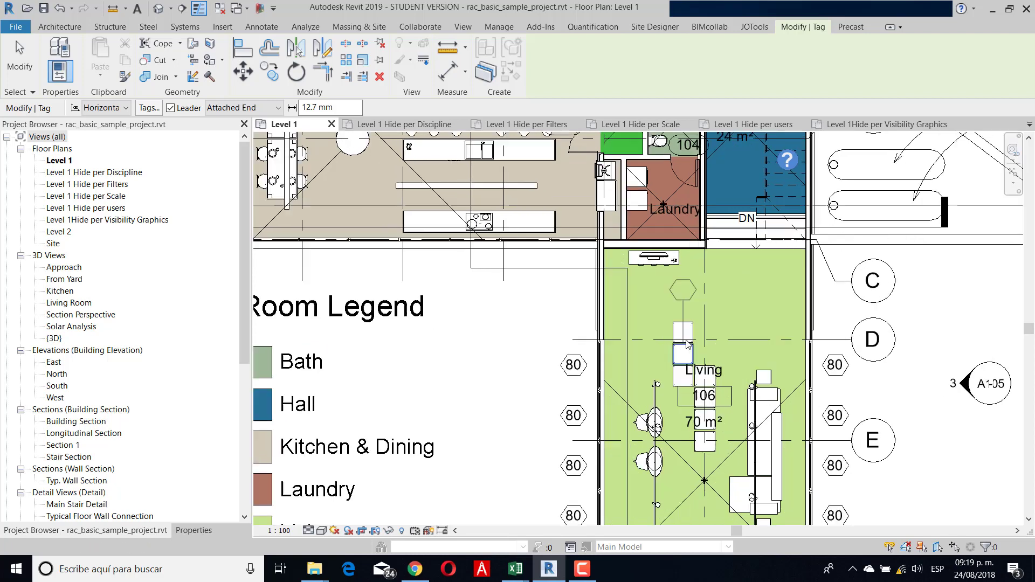
scroll(690, 337, "up", 2)
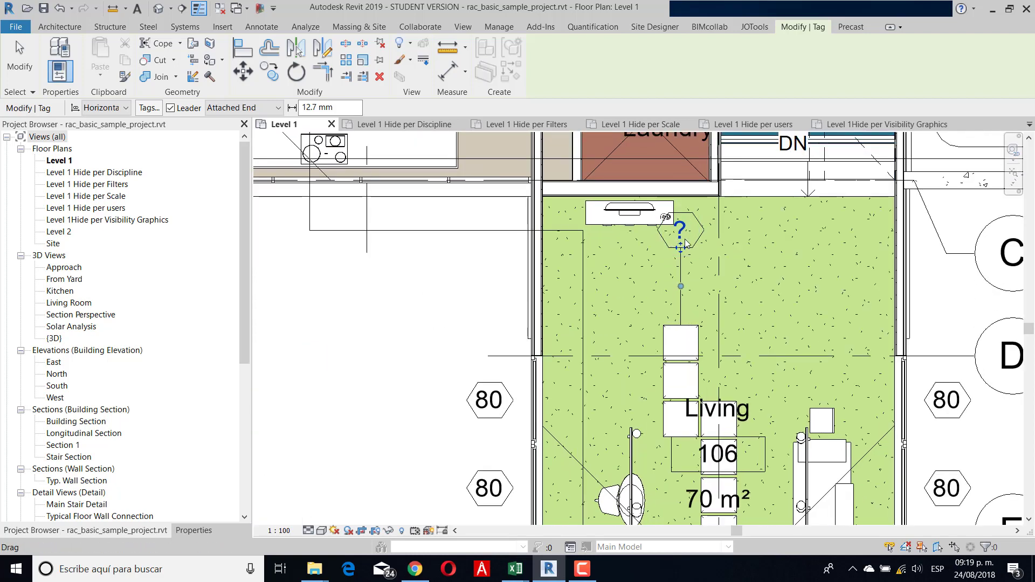
Step: Move the new furniture tag down closer to the uppermost ottoman, without entering a value for it
left_click_drag(681, 248, 681, 300)
left_click(679, 283)
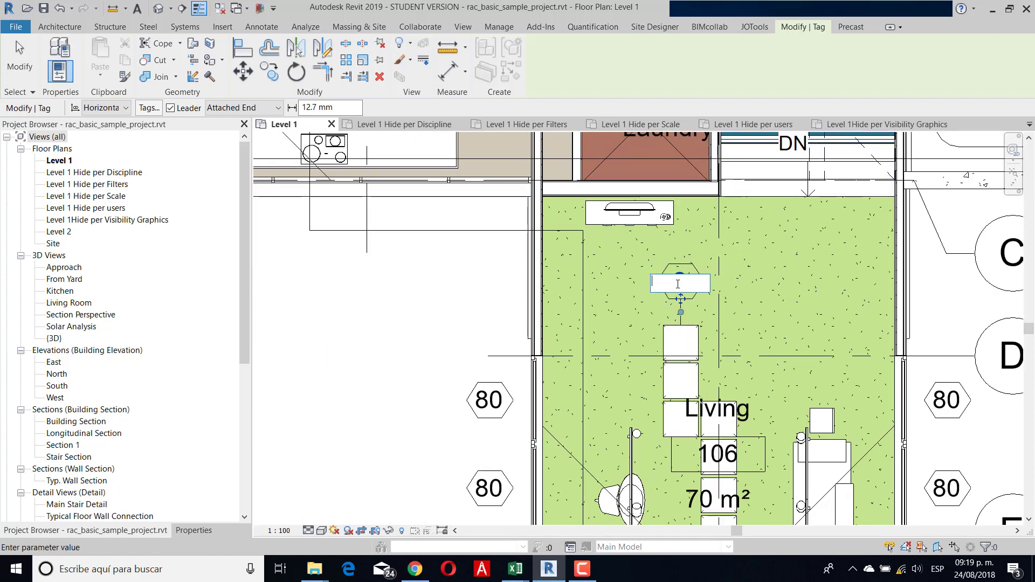
key("Escape")
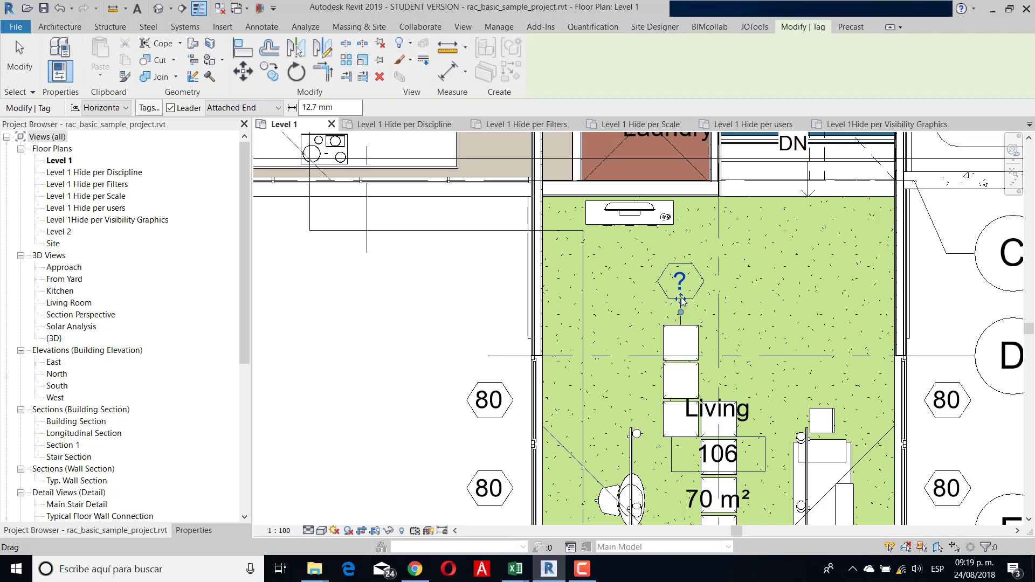
left_click(679, 309)
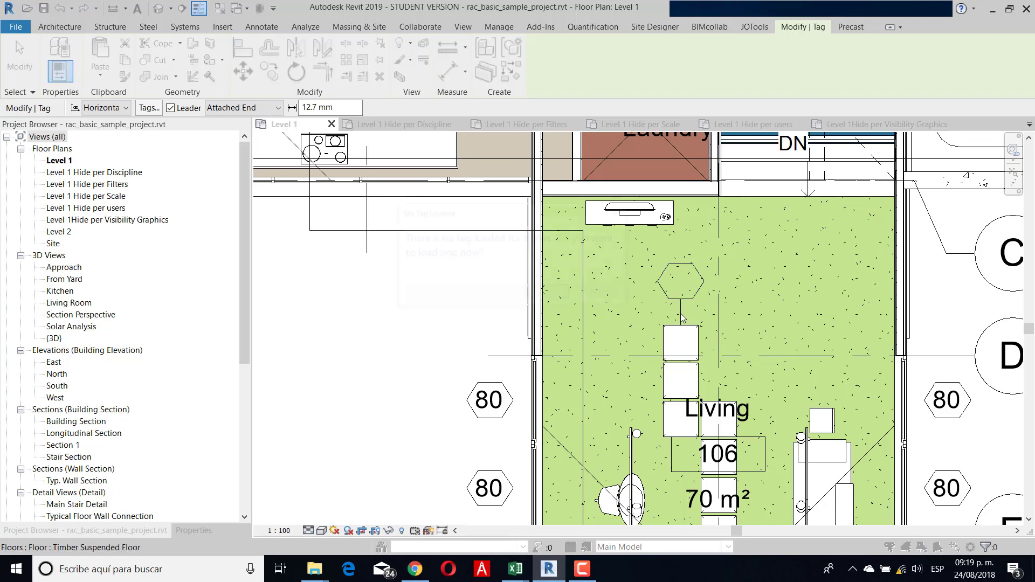
left_click(559, 295)
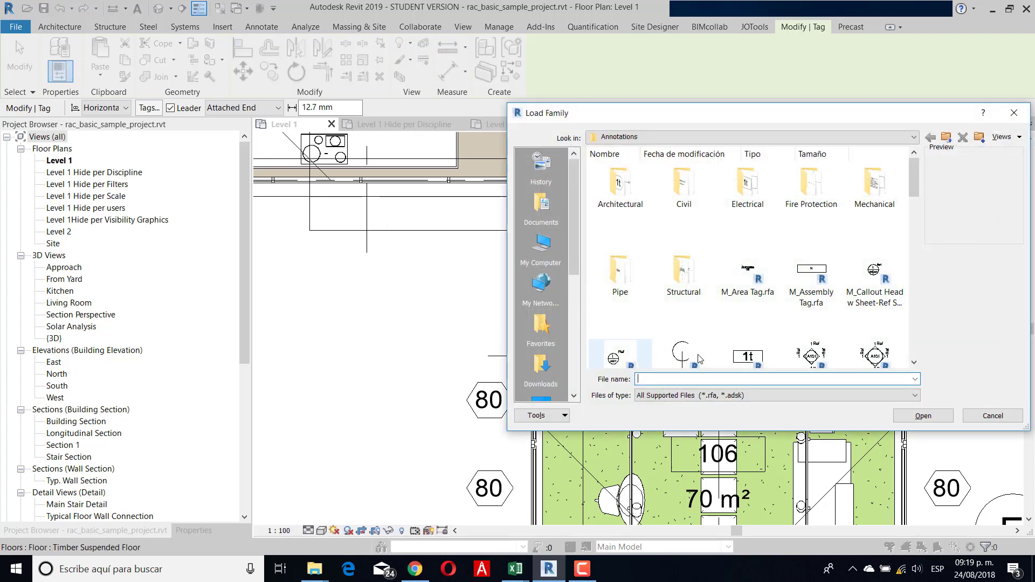
scroll(701, 335, "down", 10)
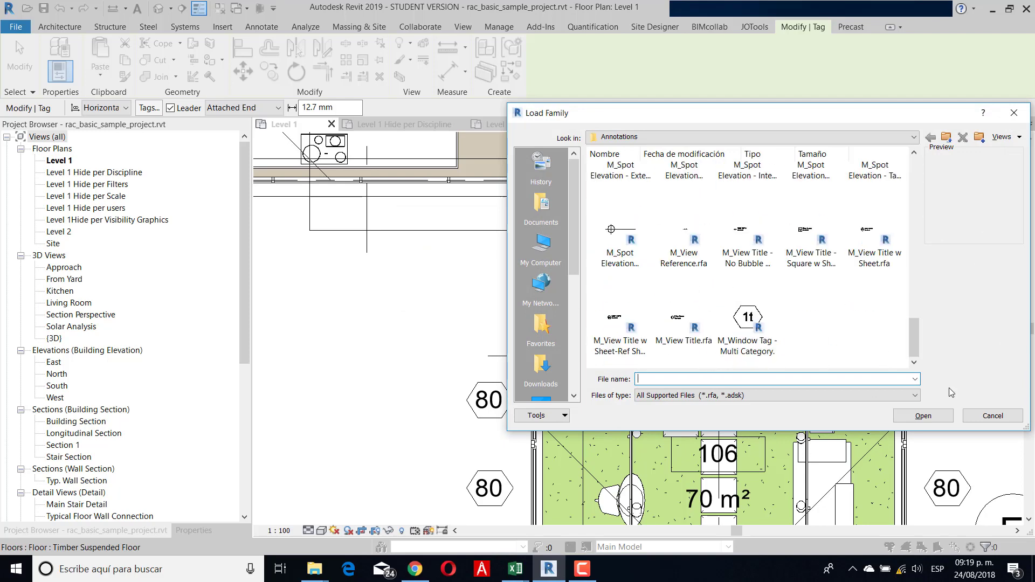
left_click(994, 416)
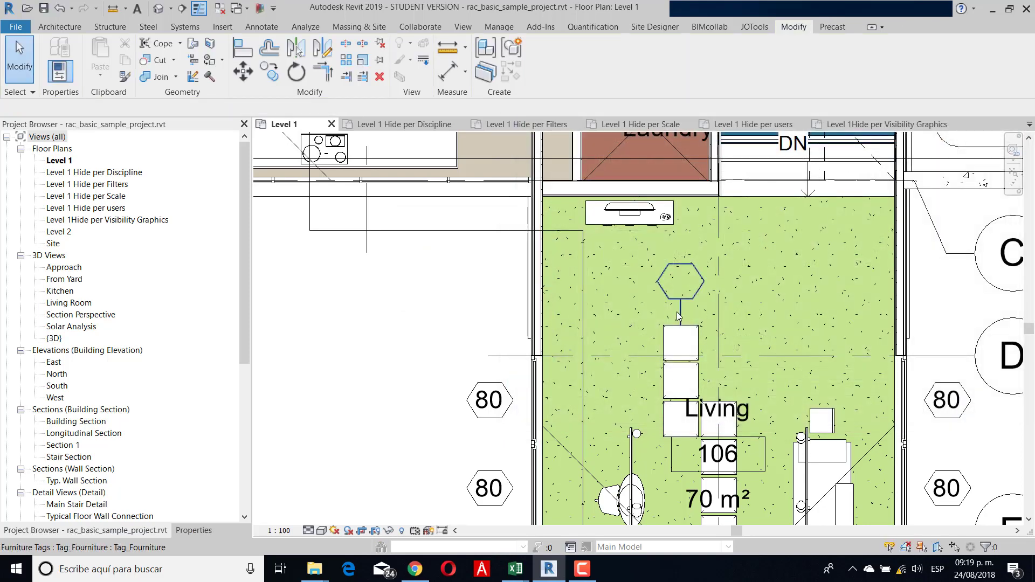
Step: Open the ottoman tag's family and replace the Type Mark parameter in its label with Type Name
left_click(662, 283)
double_click(663, 282)
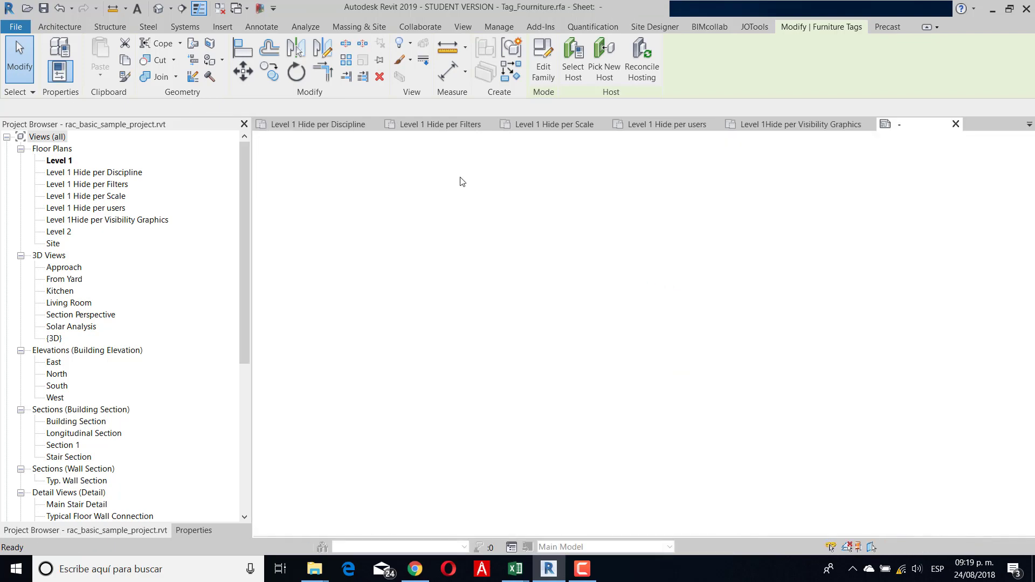
left_click(585, 291)
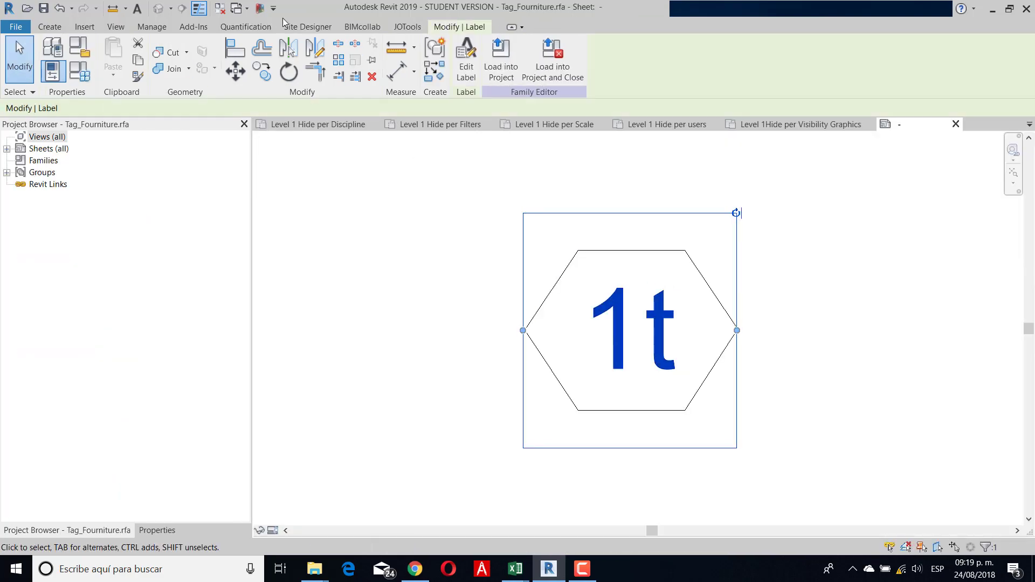
left_click(466, 59)
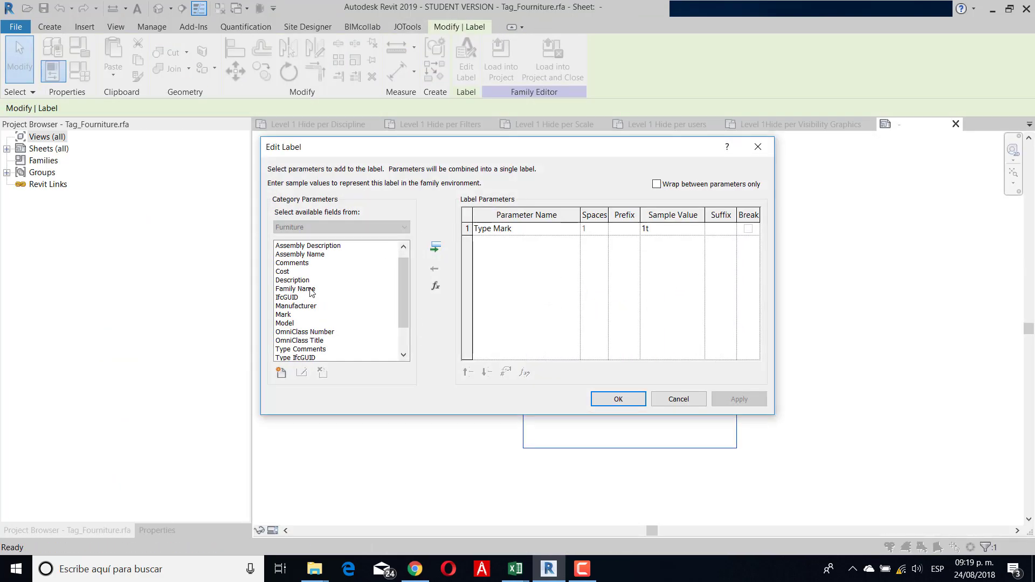
left_click(283, 315)
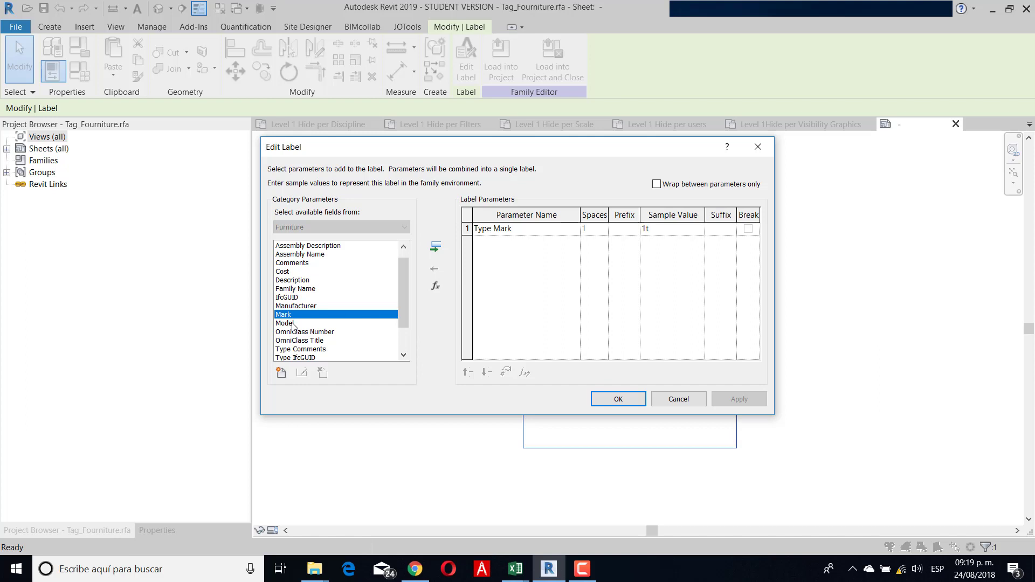
key("t")
scroll(292, 326, "down", 2)
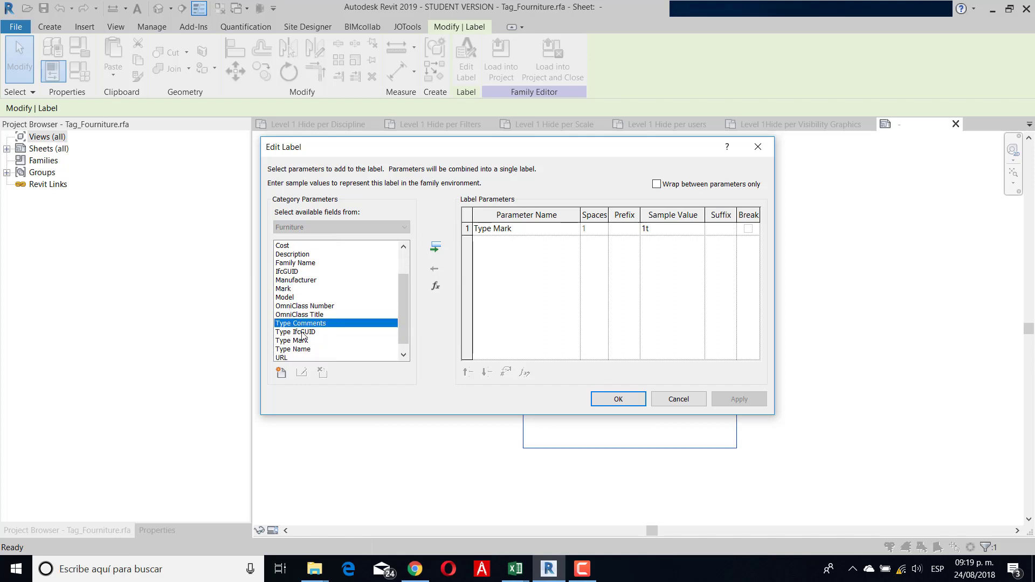
left_click(306, 341, "ctrl")
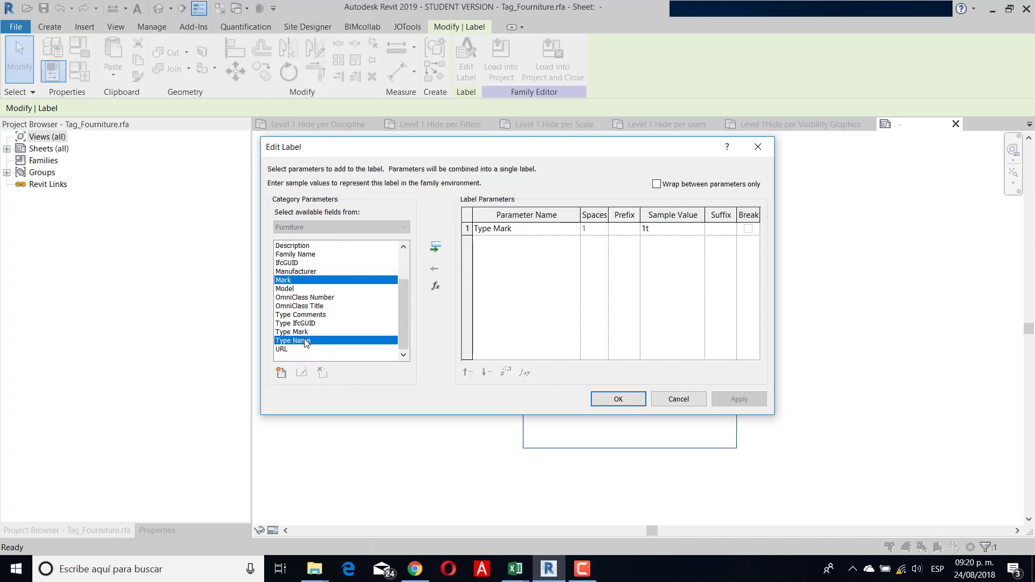
left_click(436, 247)
key("Up")
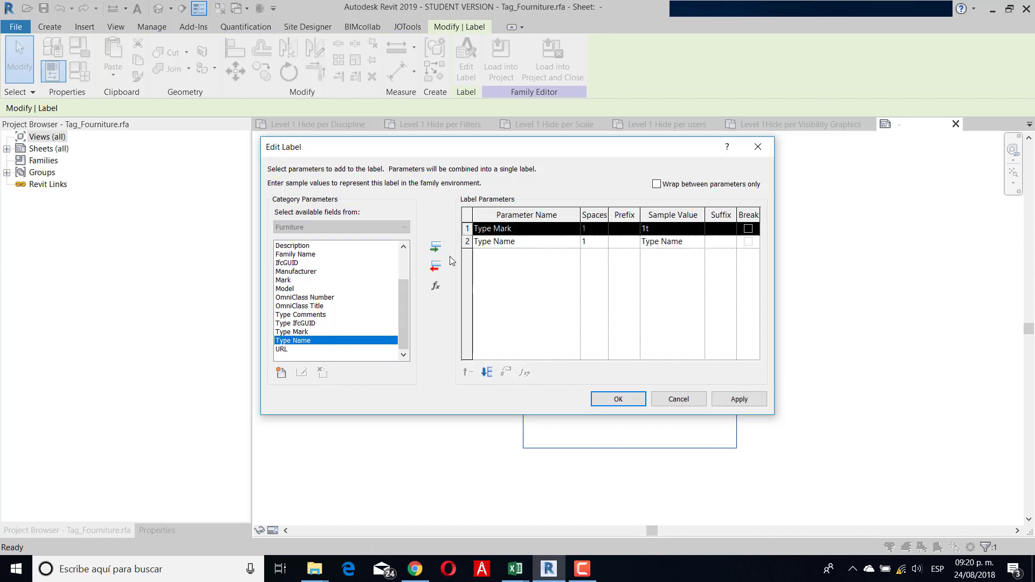
left_click(436, 266)
left_click(601, 399)
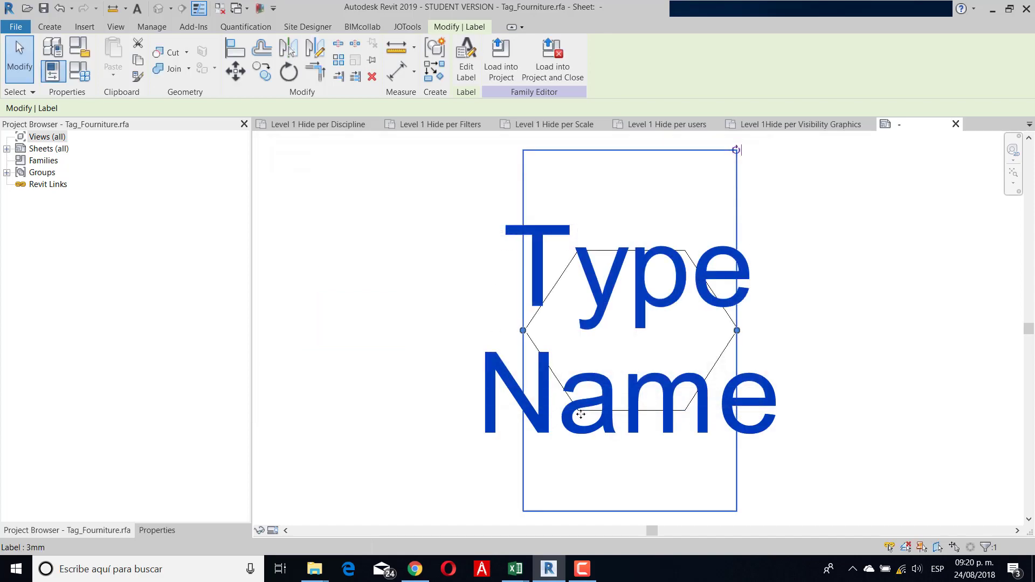
Step: Duplicate the label's 3mm type as "1.5 mm" and set its text size to 1.5 mm
left_click(157, 530)
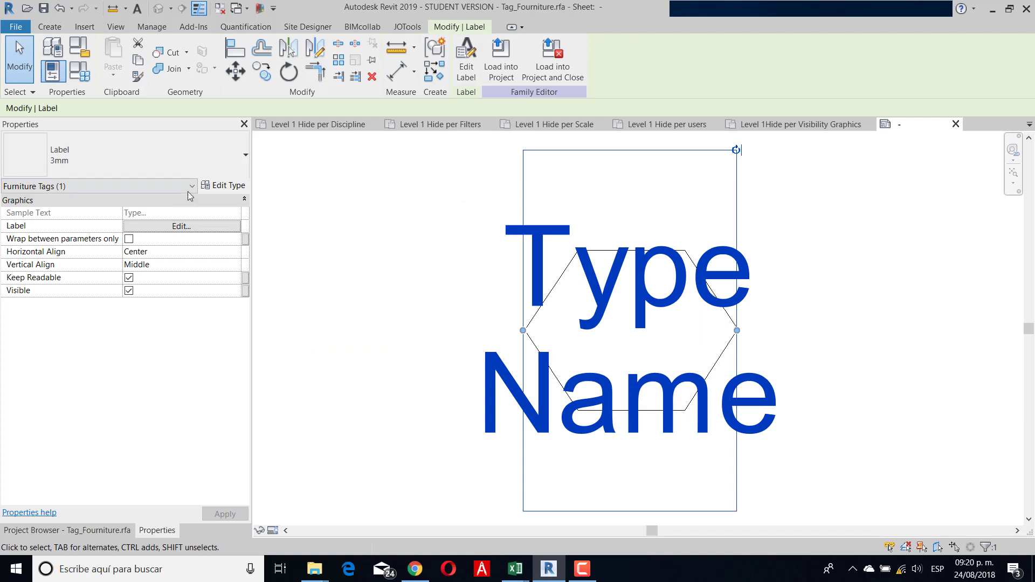
left_click(212, 167)
left_click(211, 219)
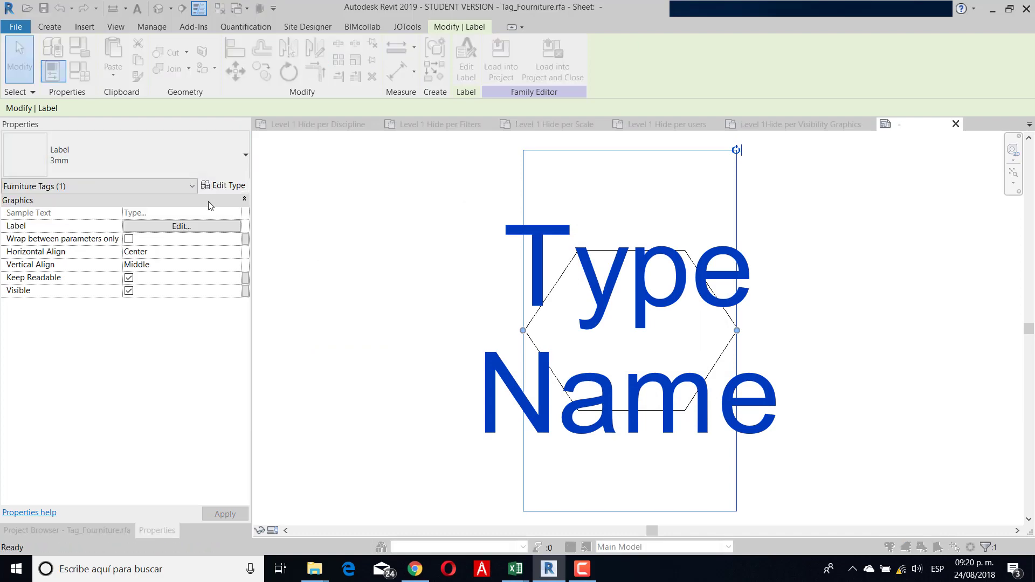
left_click(990, 56)
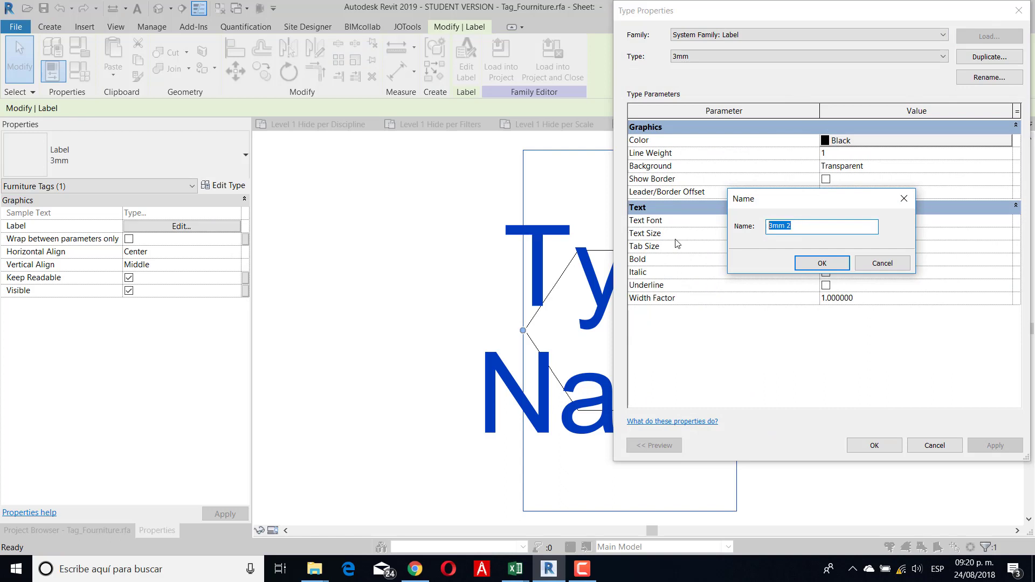
type("1.5")
left_click(819, 262)
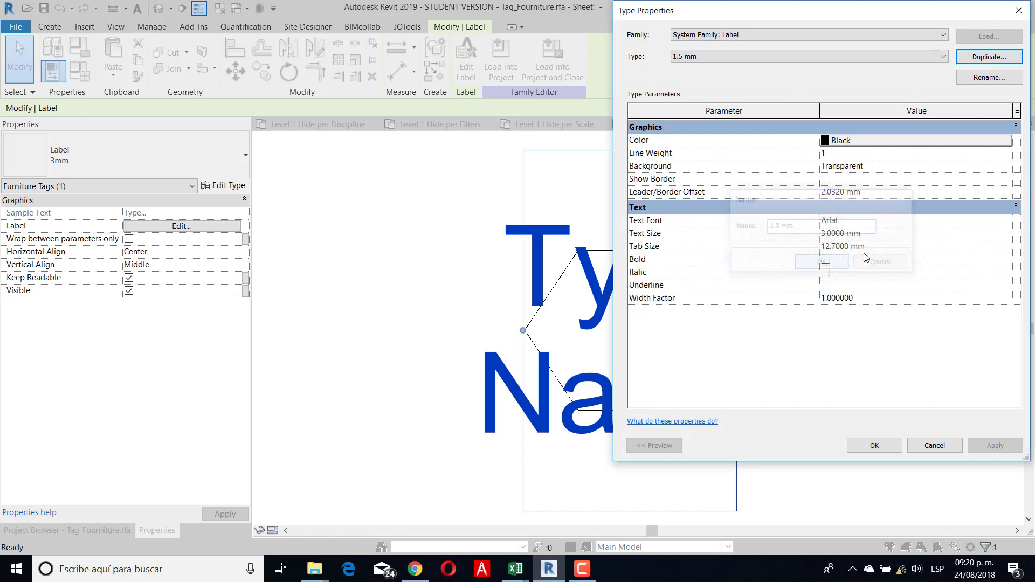
left_click(873, 234)
type("1")
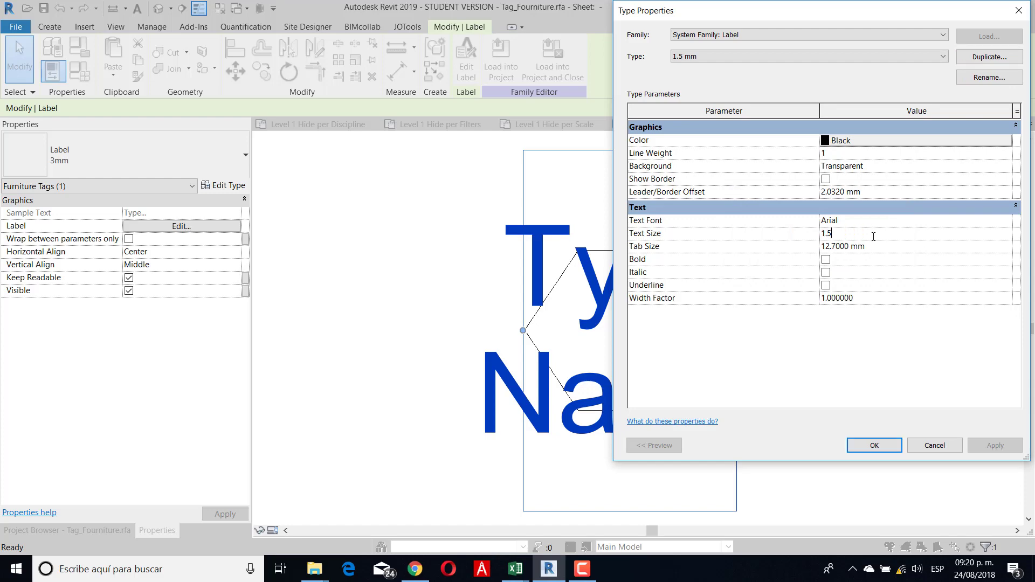
left_click(874, 446)
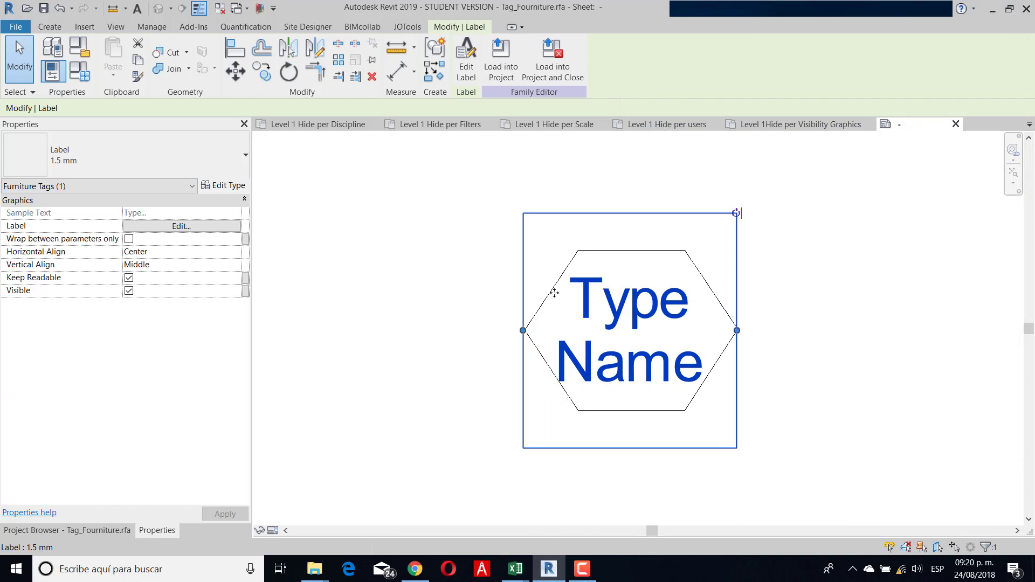
key("Escape")
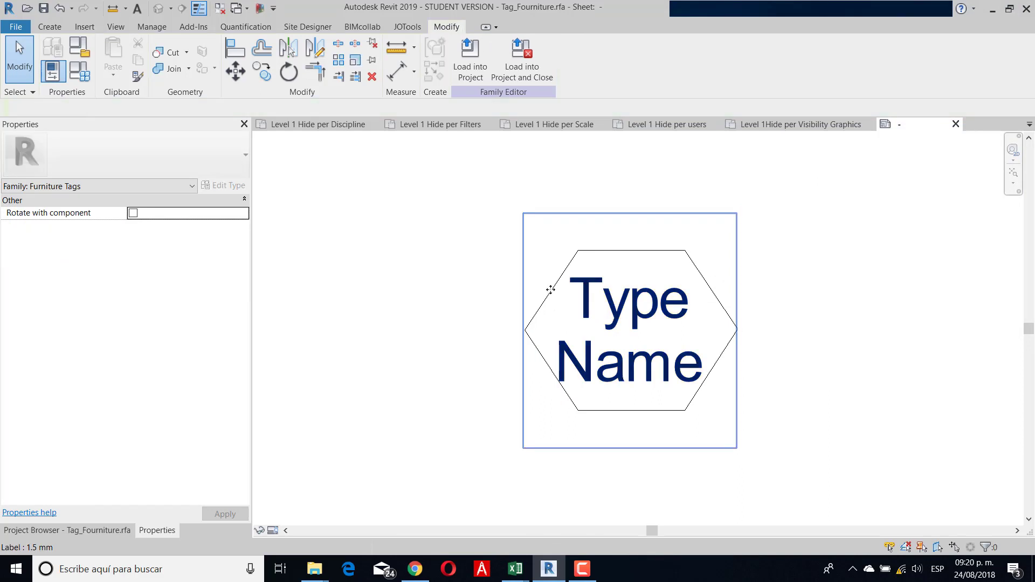
Step: Delete the whole hexagonal outline around the Type Name label
key("Tab")
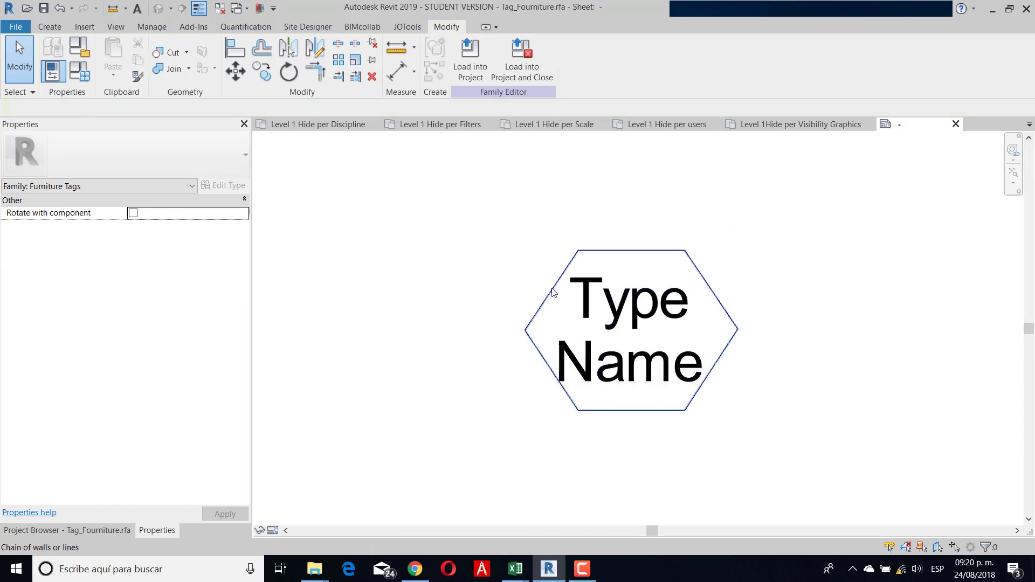
left_click(554, 293)
key("Delete")
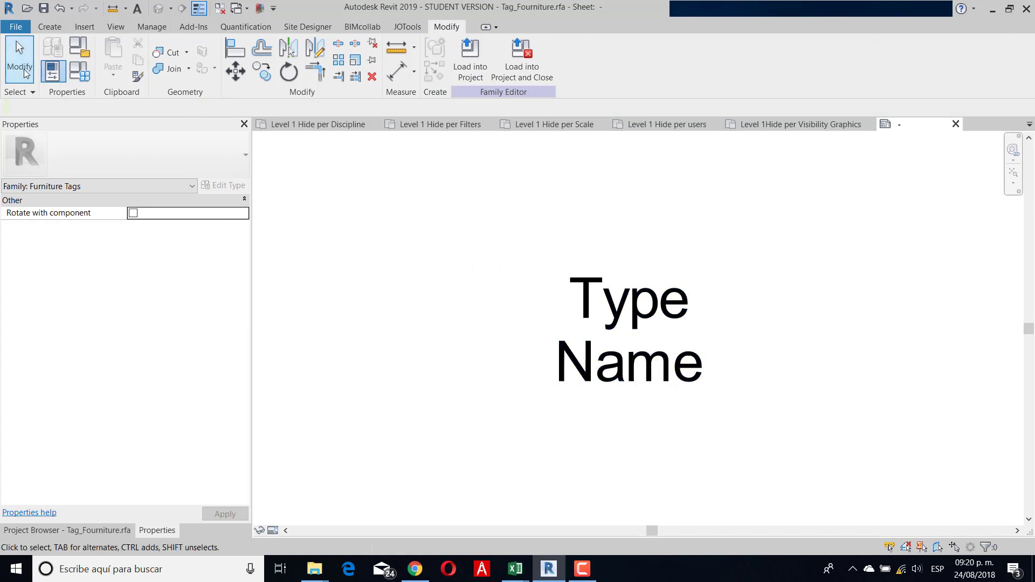
left_click(81, 76)
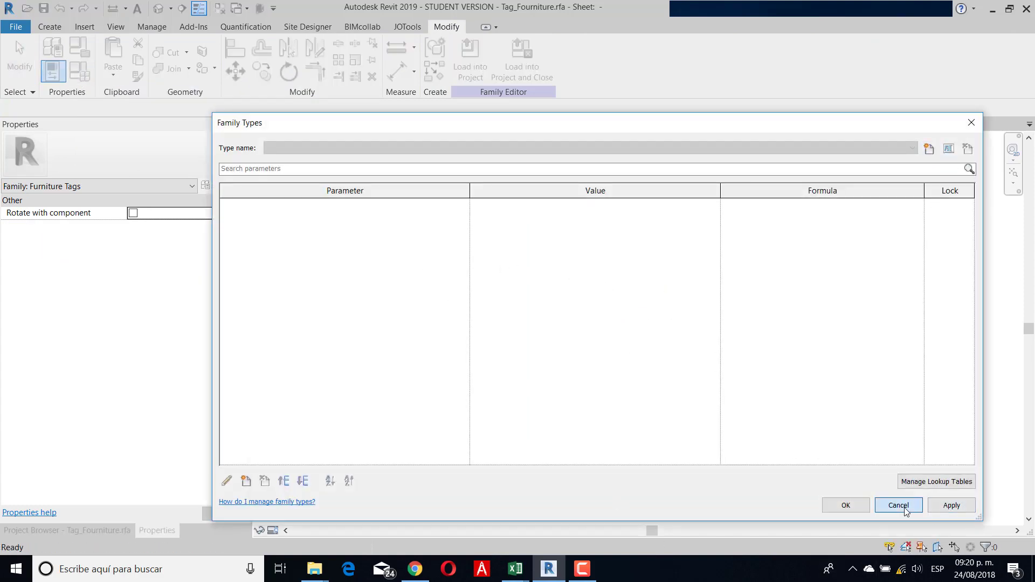
left_click(899, 505)
Step: Copy the Type Name label straight up to just above the original, without entering a distance
left_click(634, 350)
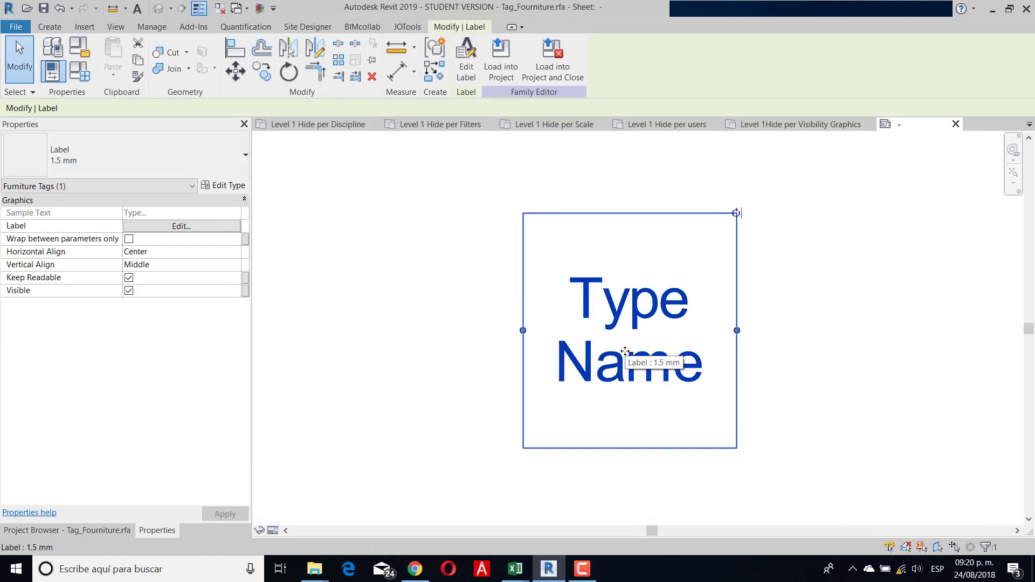
key("r")
key("o")
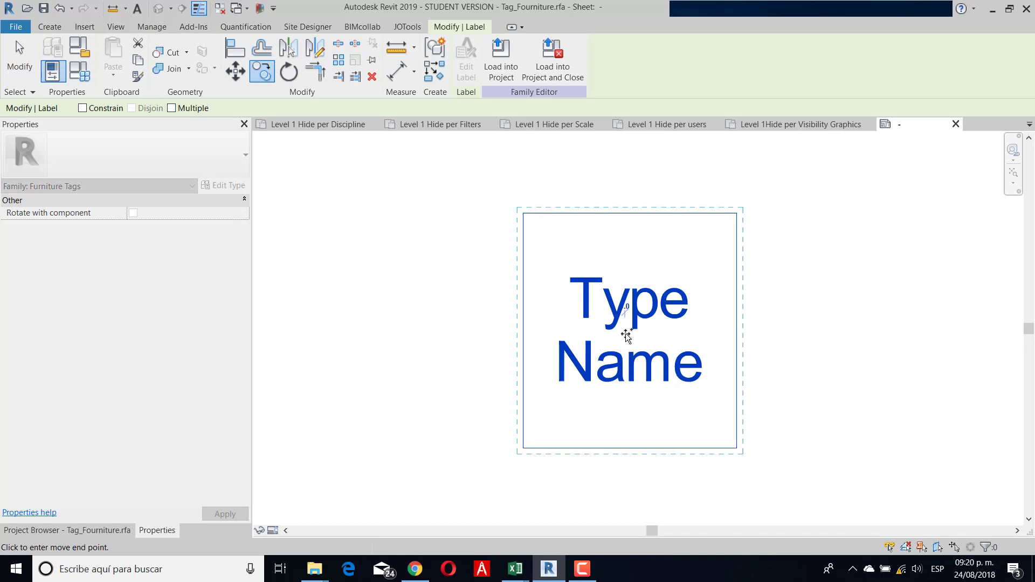
left_click(626, 334)
middle_click_drag(631, 203, 616, 251)
key("Escape")
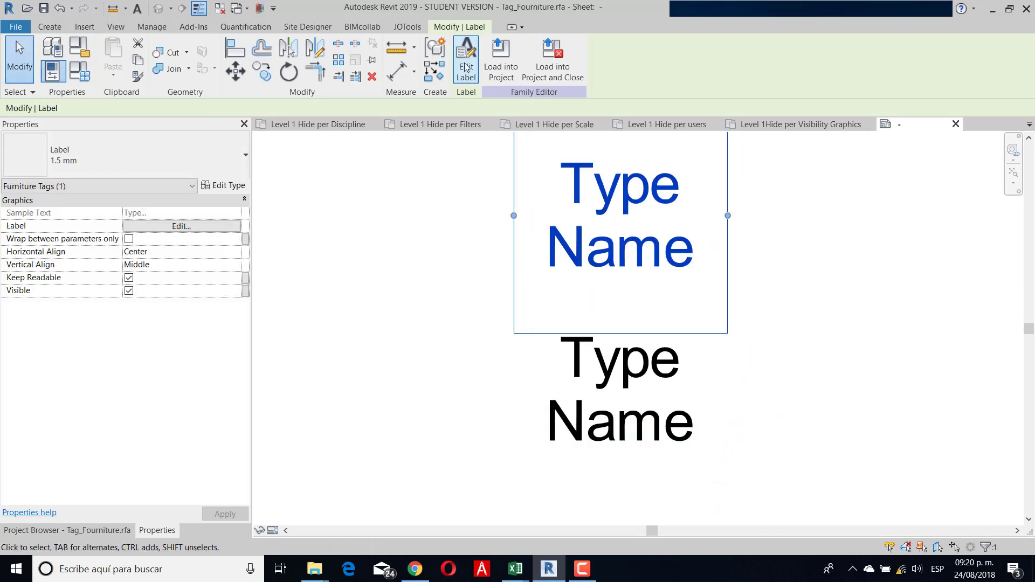
Step: Replace the Type Name parameter with Mark in the copied upper label
left_click(467, 69)
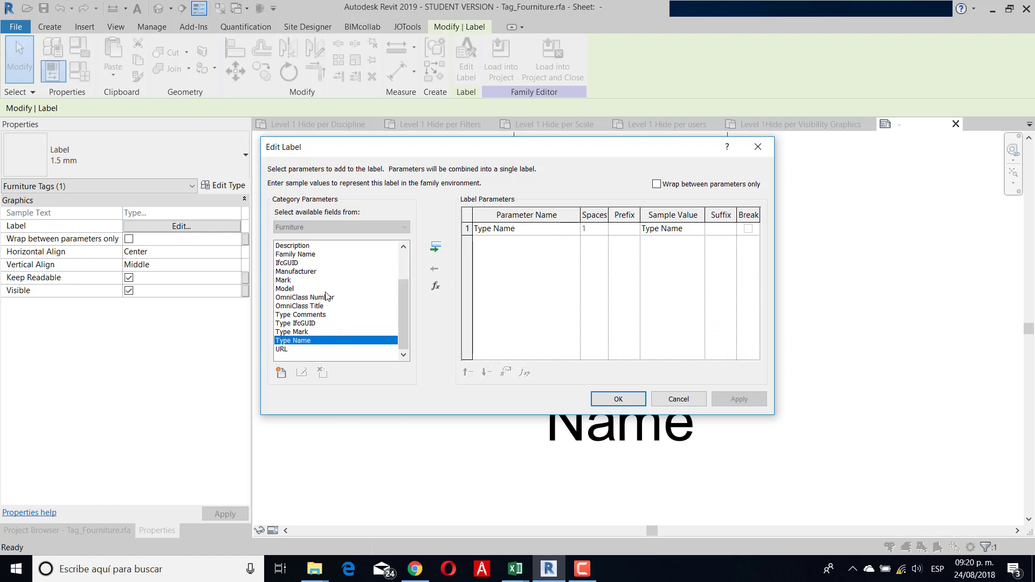
scroll(308, 278, "up", 2)
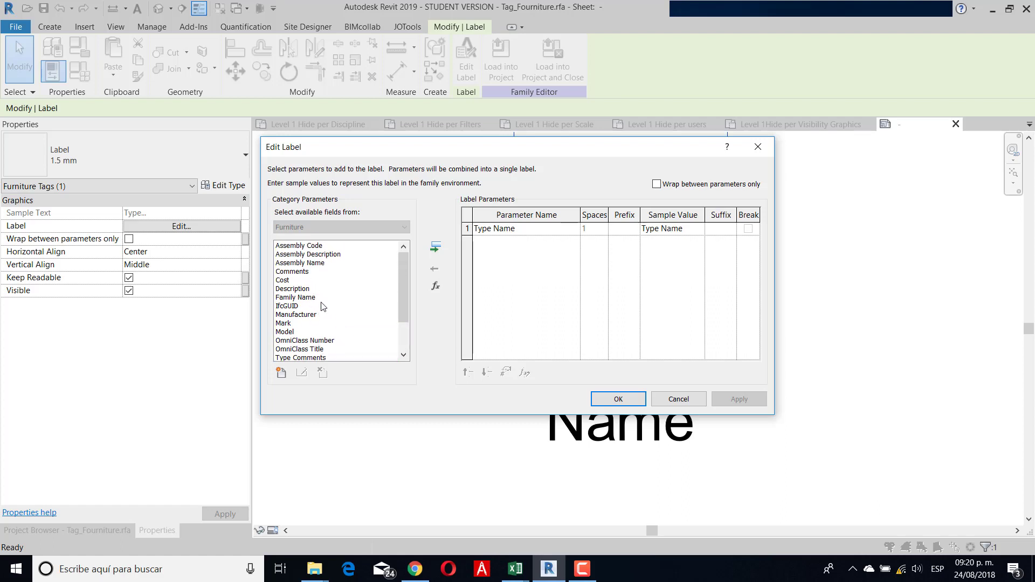
left_click(297, 325)
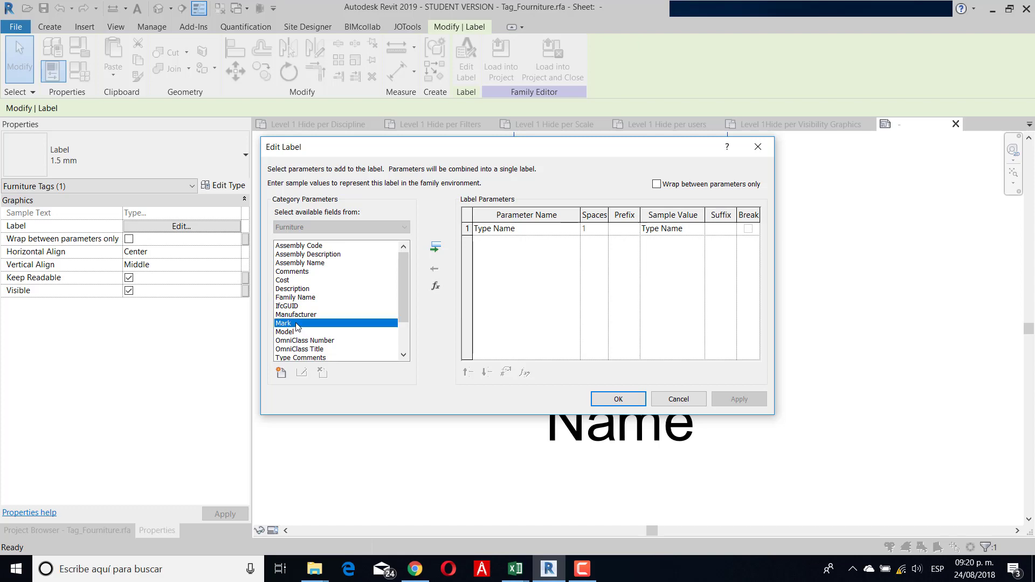
left_click(436, 248)
left_click(467, 229)
left_click(436, 266)
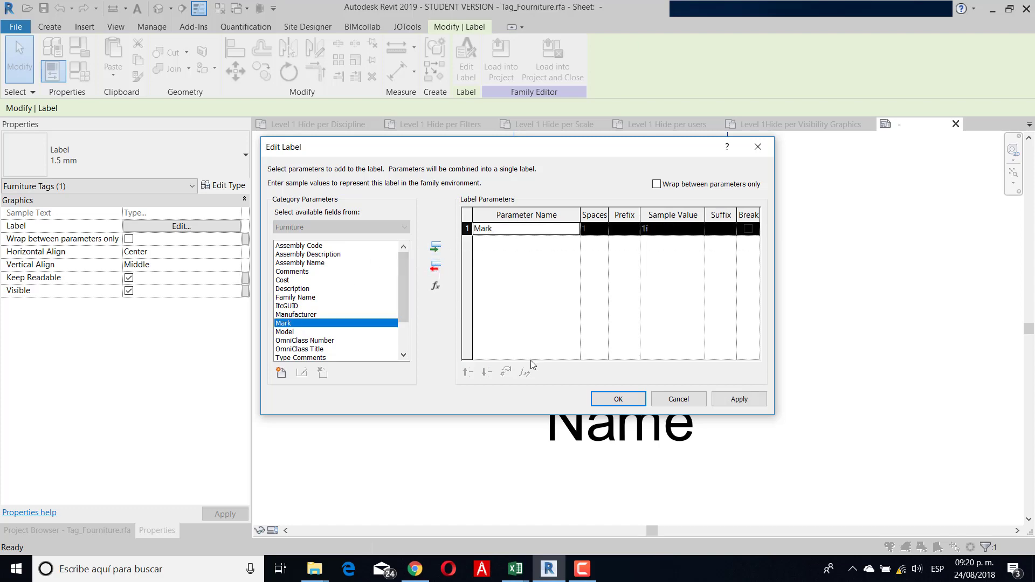
left_click(618, 398)
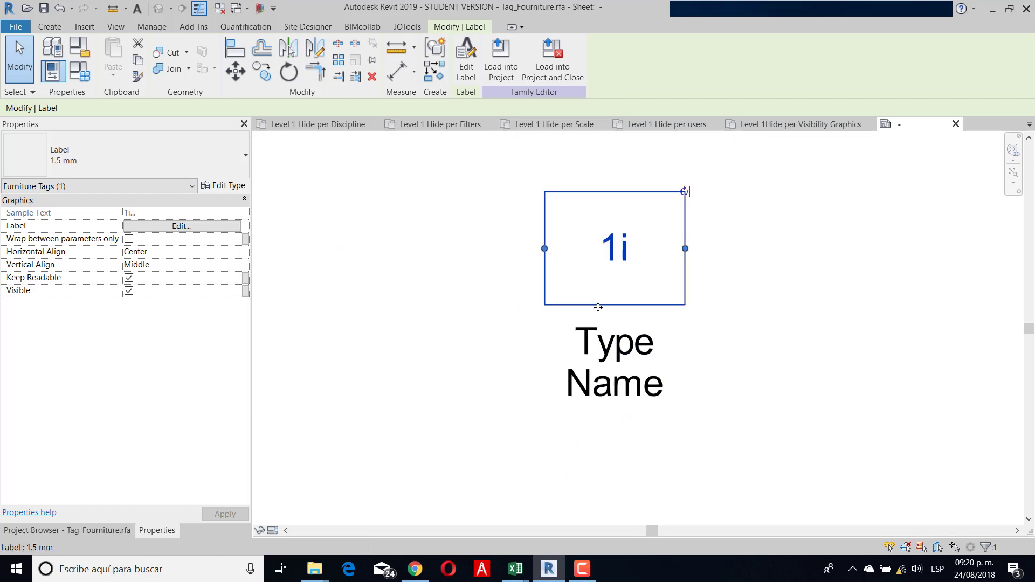
Step: Move the Mark label down onto the Type Name label and reload the family into the project, overwriting its existing version and parameter values
left_click_drag(604, 241, 604, 359)
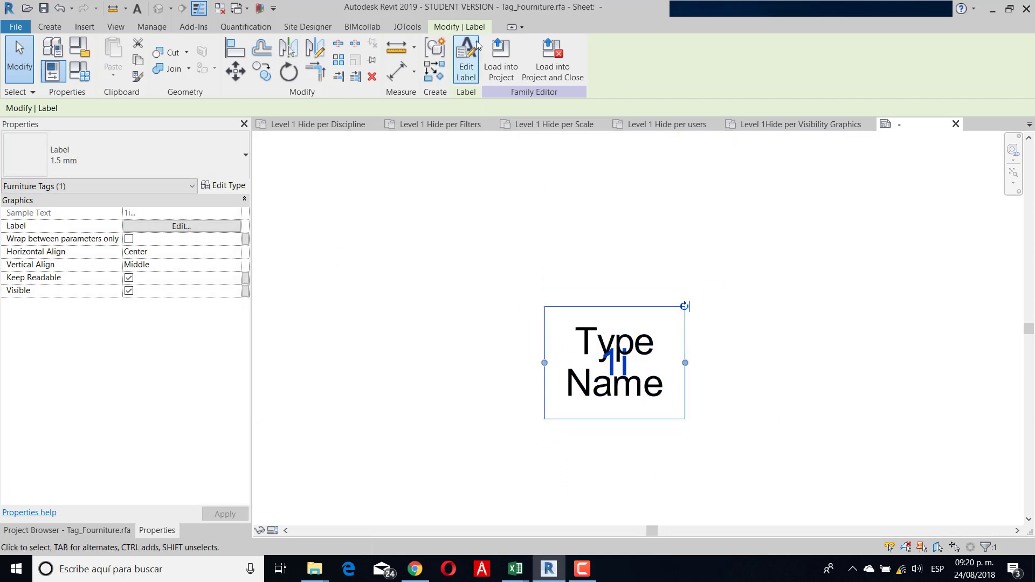
left_click(502, 60)
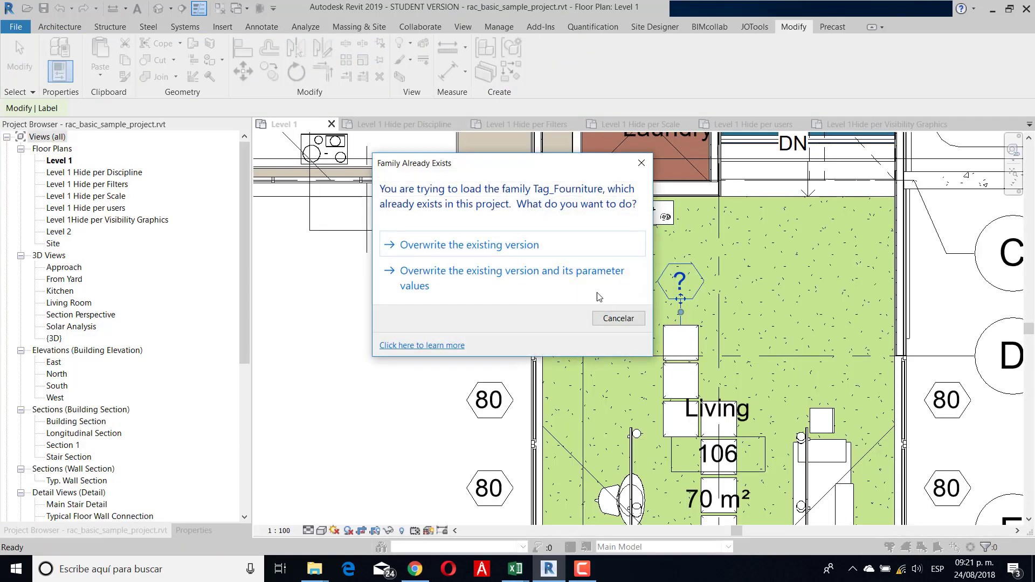
left_click(459, 279)
Step: Inspect the updated tag and the properties of the uppermost ottoman to compare the tag text with its type and Mark
scroll(643, 292, "up", 4)
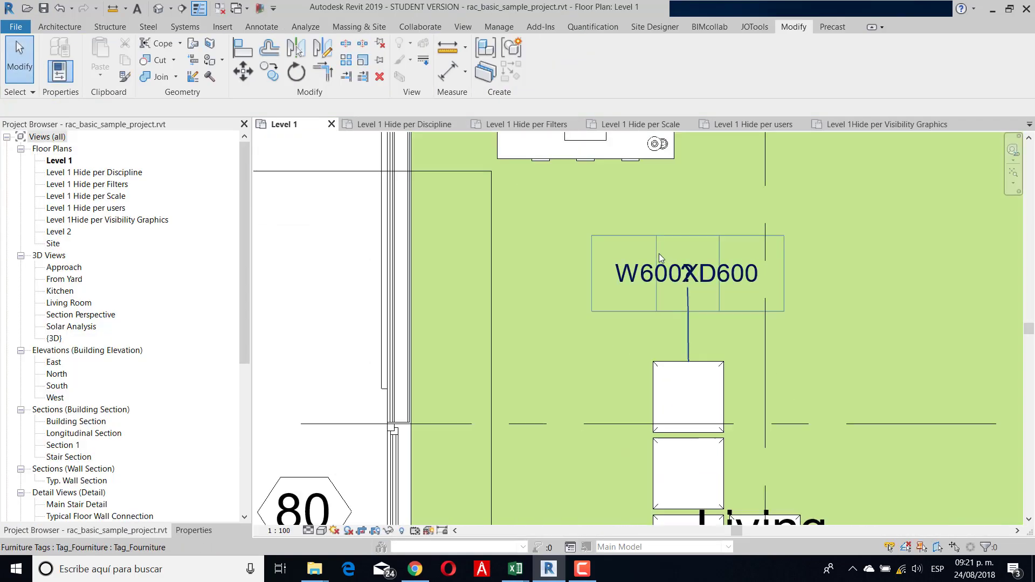
left_click(666, 372)
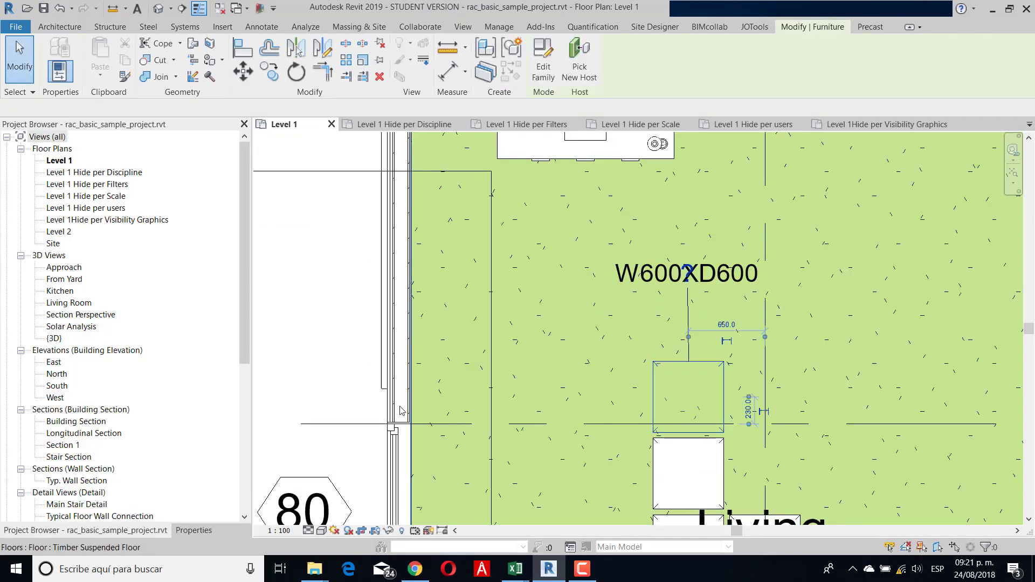
left_click(199, 530)
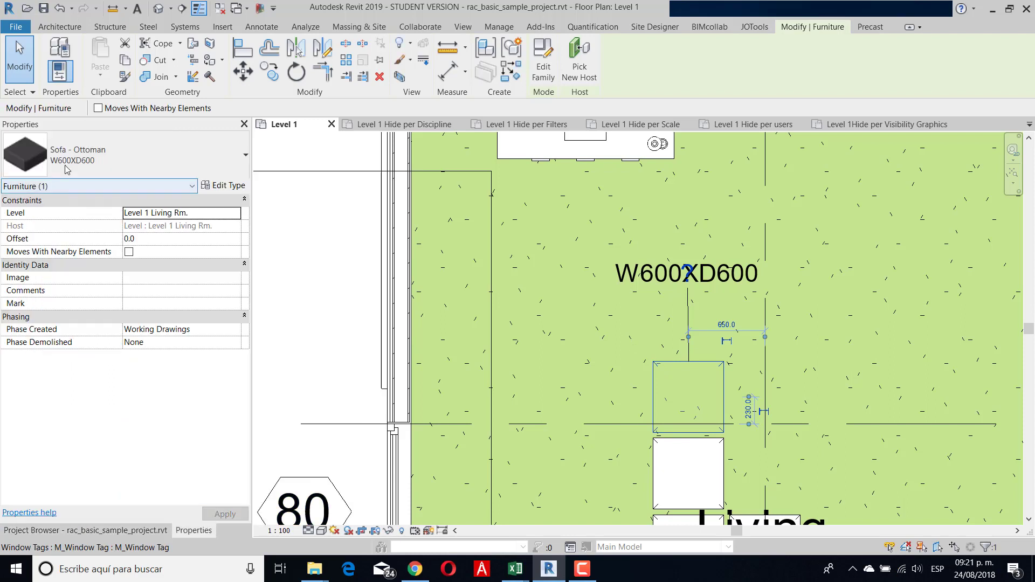
Step: Reopen the furniture tag's family and replace the Mark parameter with Type Name in the overlapping label
double_click(659, 277)
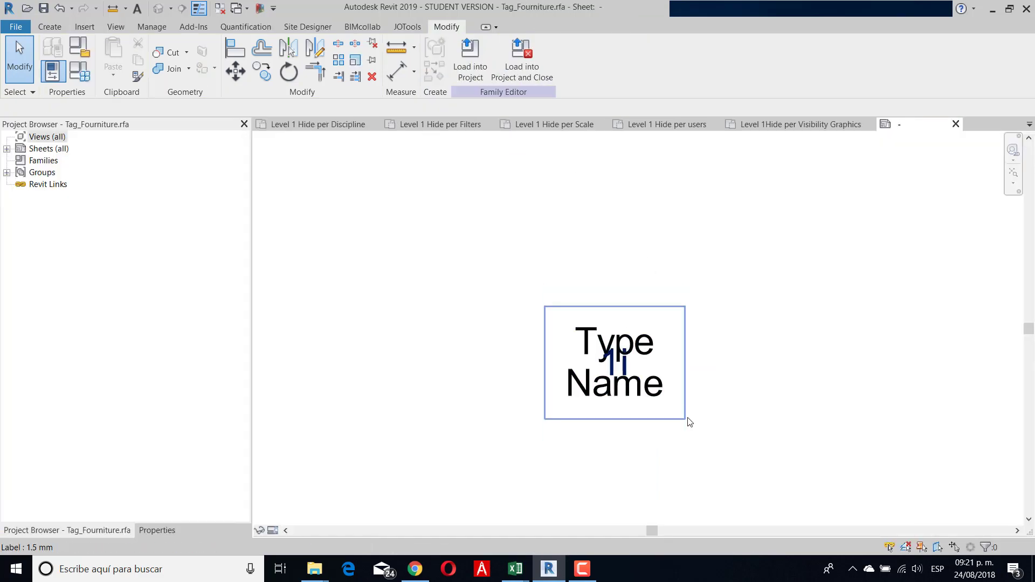
double_click(623, 369)
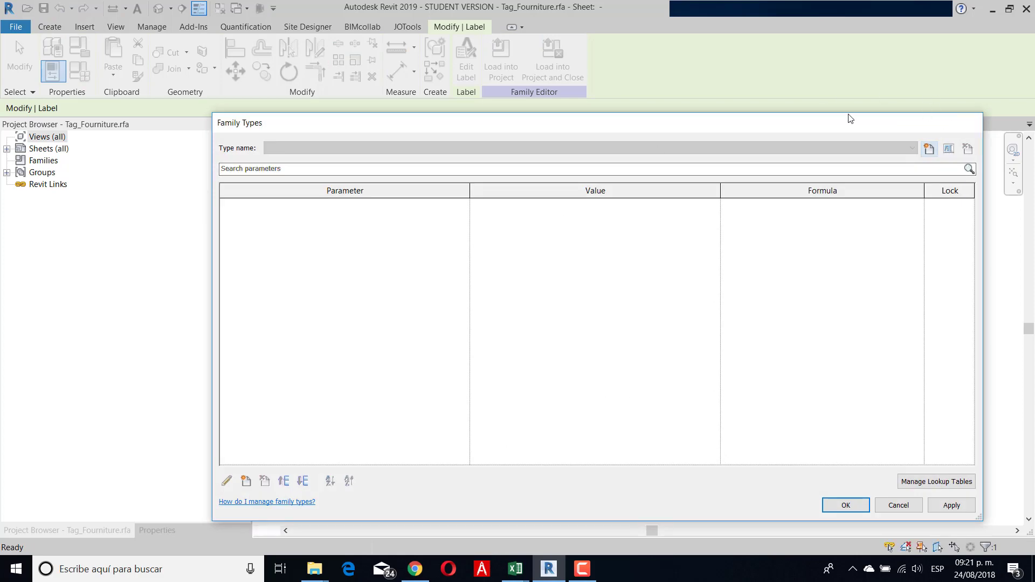
left_click(972, 123)
left_click(613, 354)
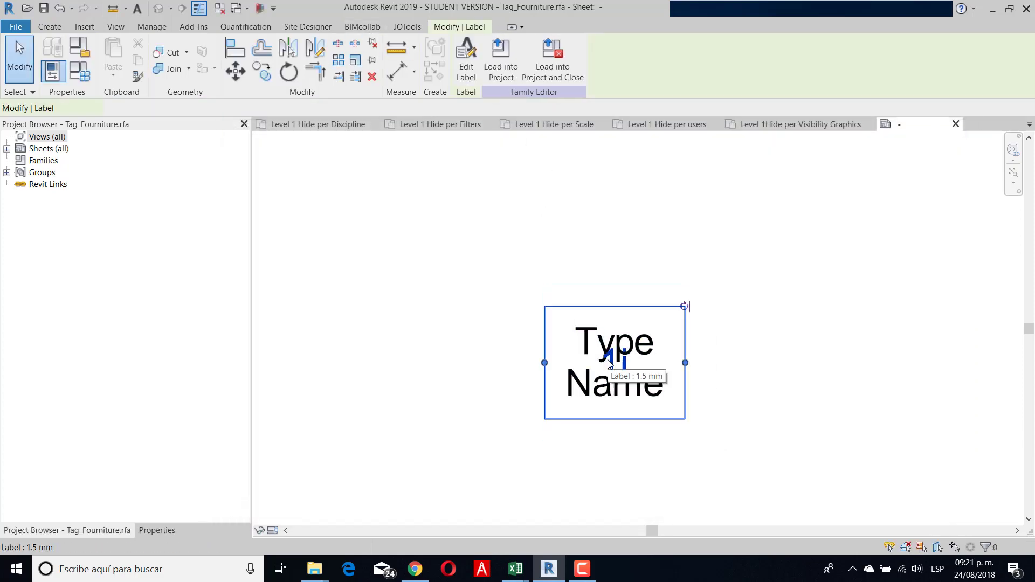
left_click(466, 69)
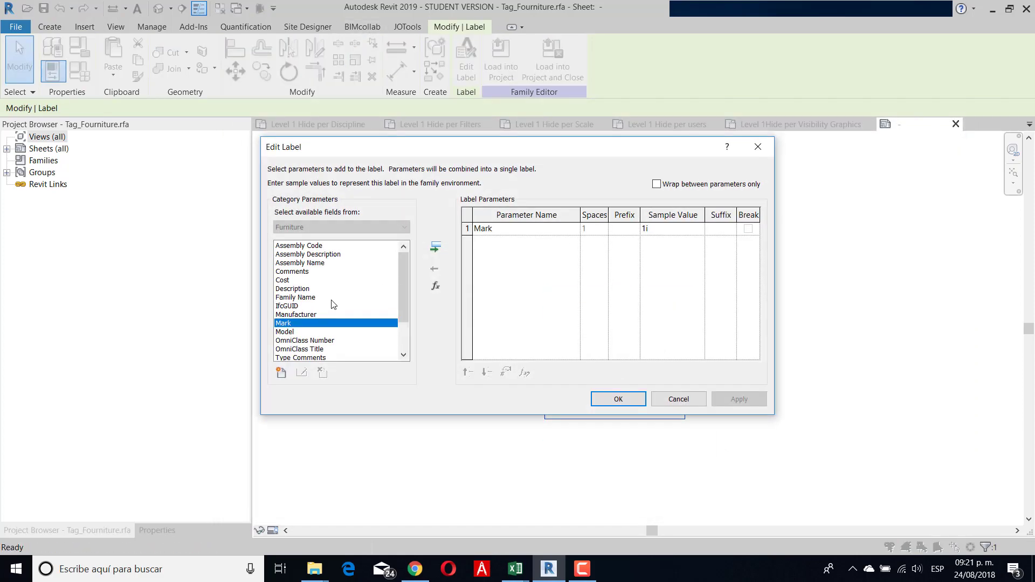
scroll(329, 308, "down", 2)
left_click(304, 341)
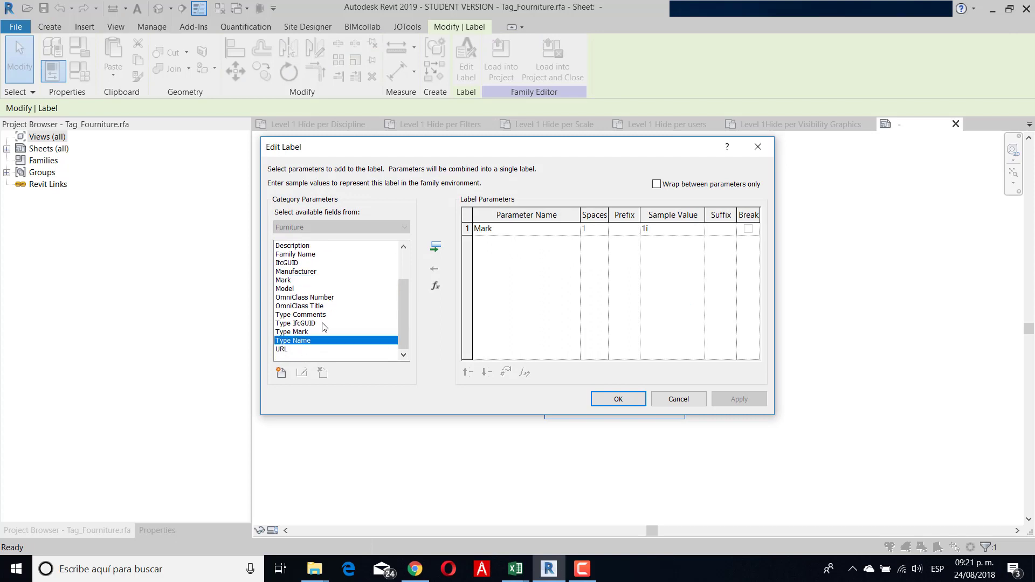
left_click(436, 247)
left_click(466, 229)
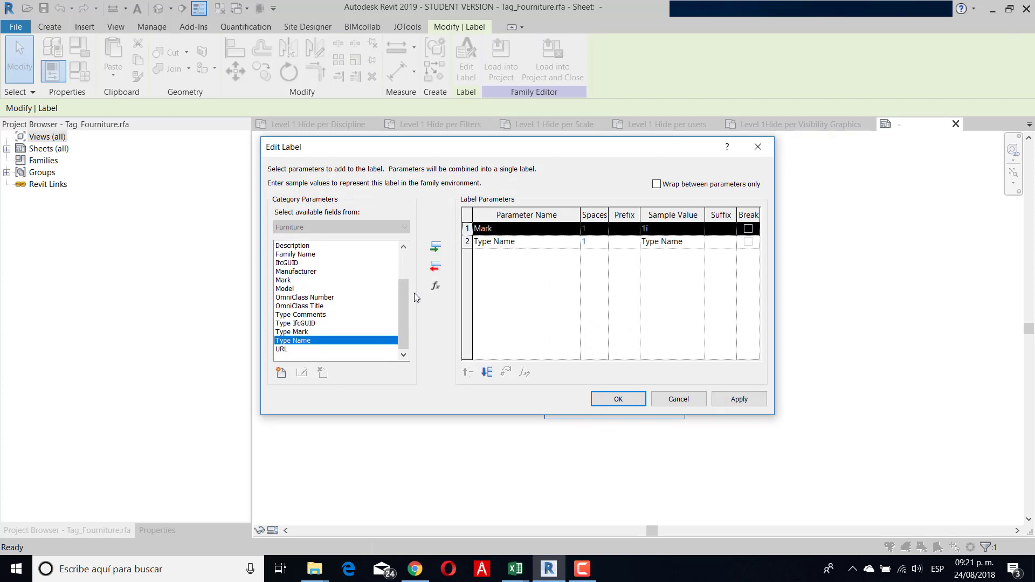
left_click(436, 267)
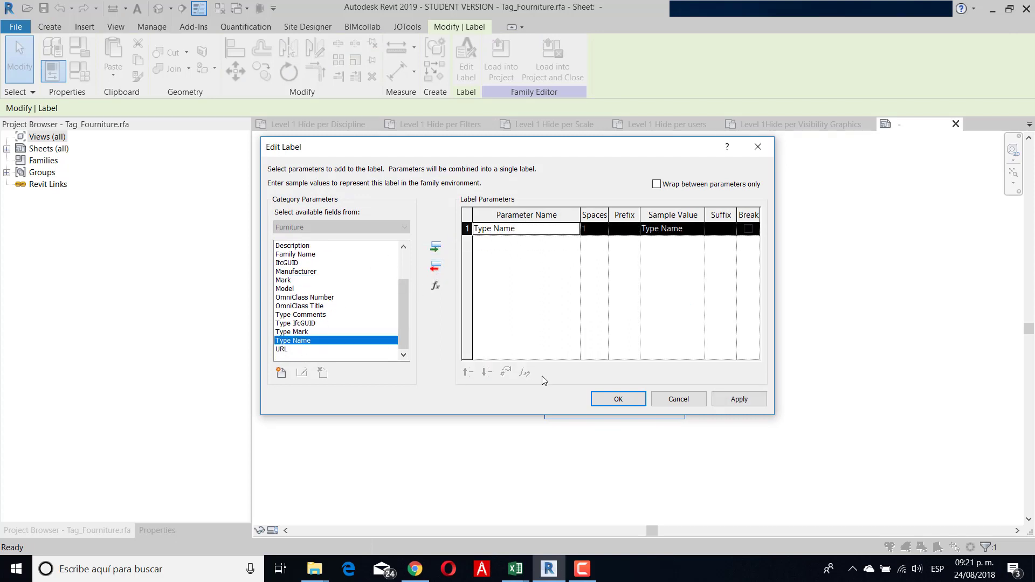
left_click(612, 399)
Step: Reload the corrected tag family into the project, overwriting the existing version and its parameter values
left_click(507, 68)
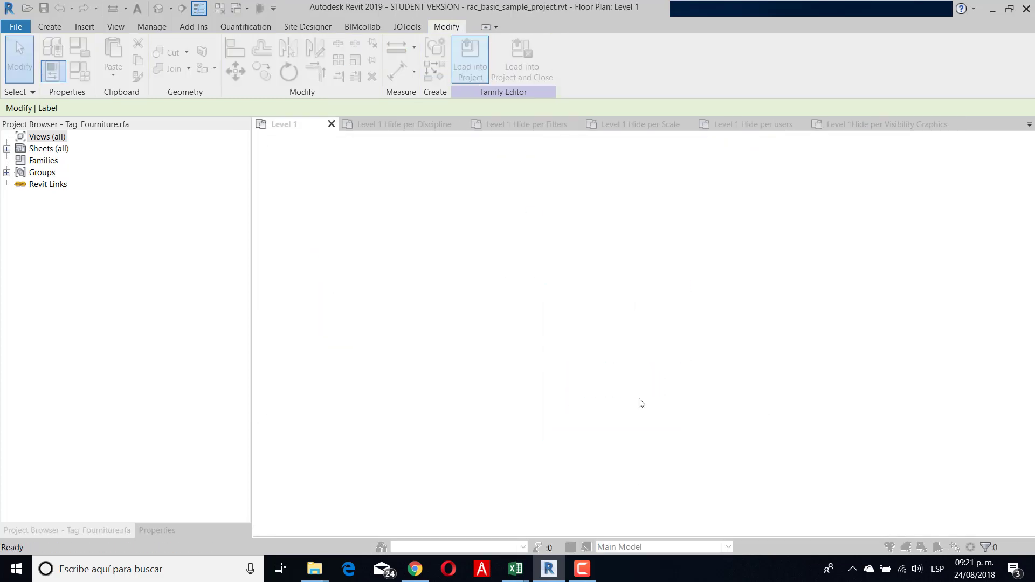
left_click(499, 274)
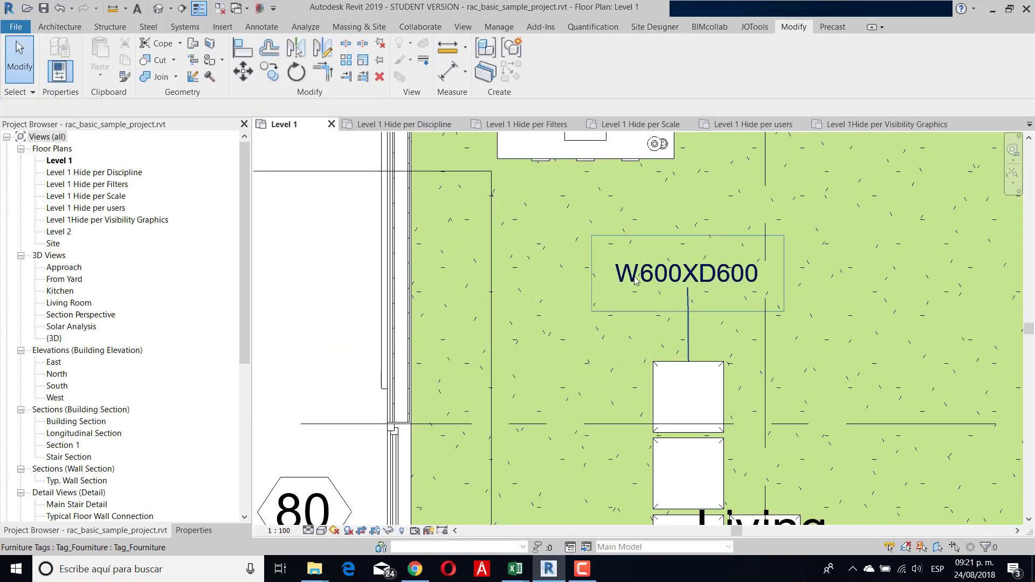
Step: Examine the properties of the furniture tag and of the tagged ottoman to compare the tag text with the type name
left_click(682, 269)
scroll(684, 291, "up", 2)
scroll(687, 294, "up", 2)
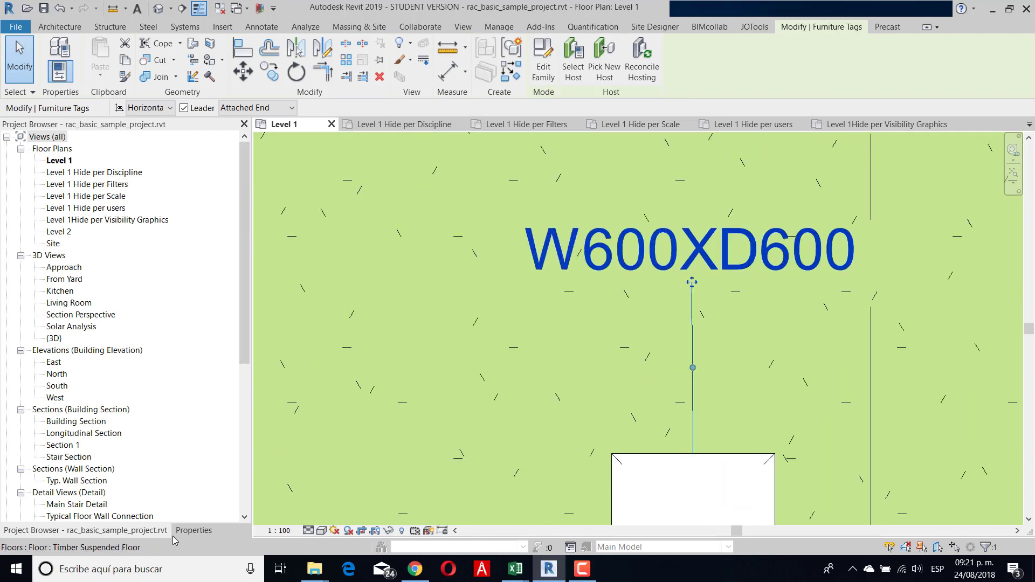
left_click(194, 531)
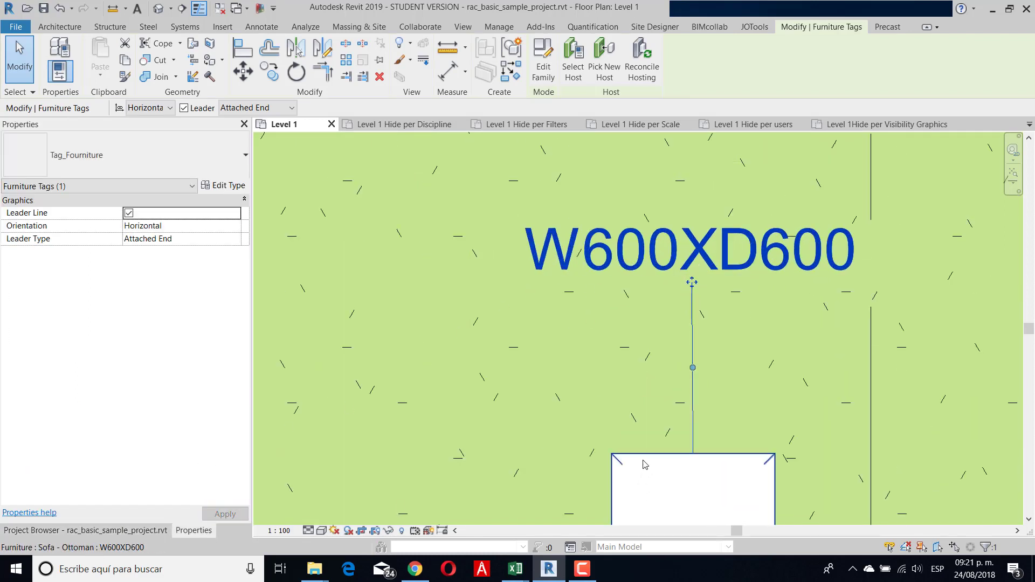
left_click(667, 457)
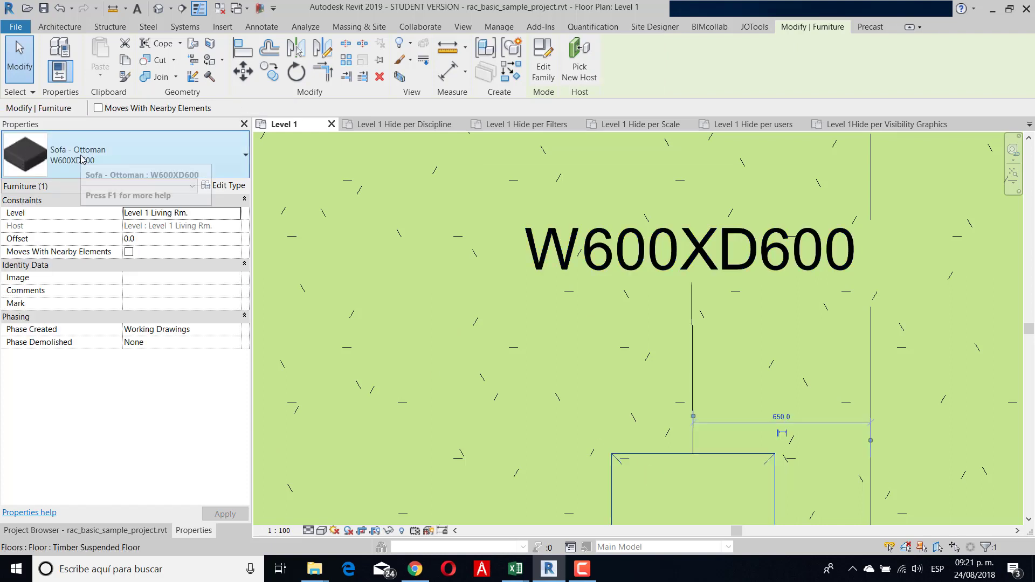
Step: Open the furniture tag's family for editing and copy the Type Name label to just above the original
left_click(613, 236)
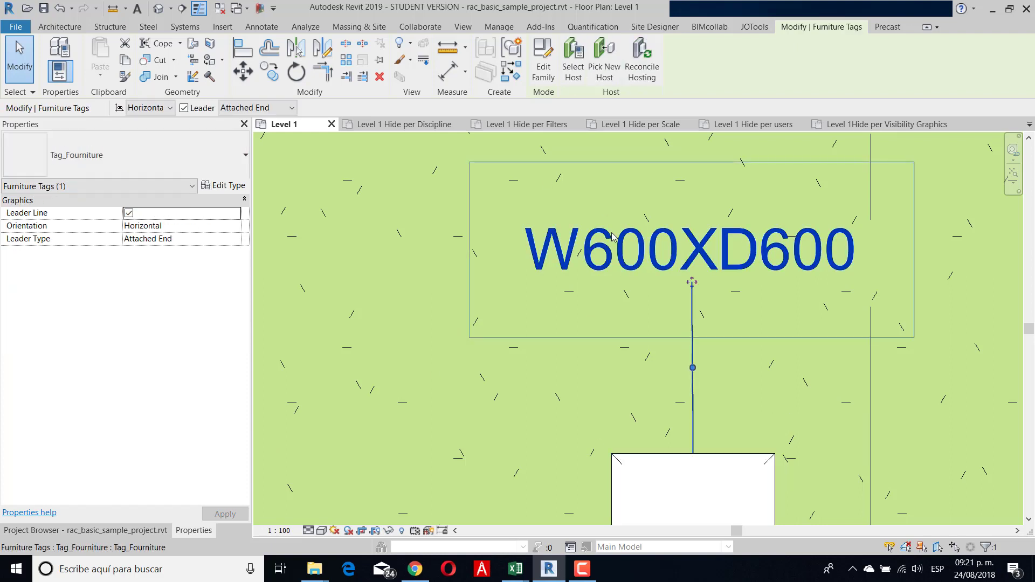
left_click(546, 67)
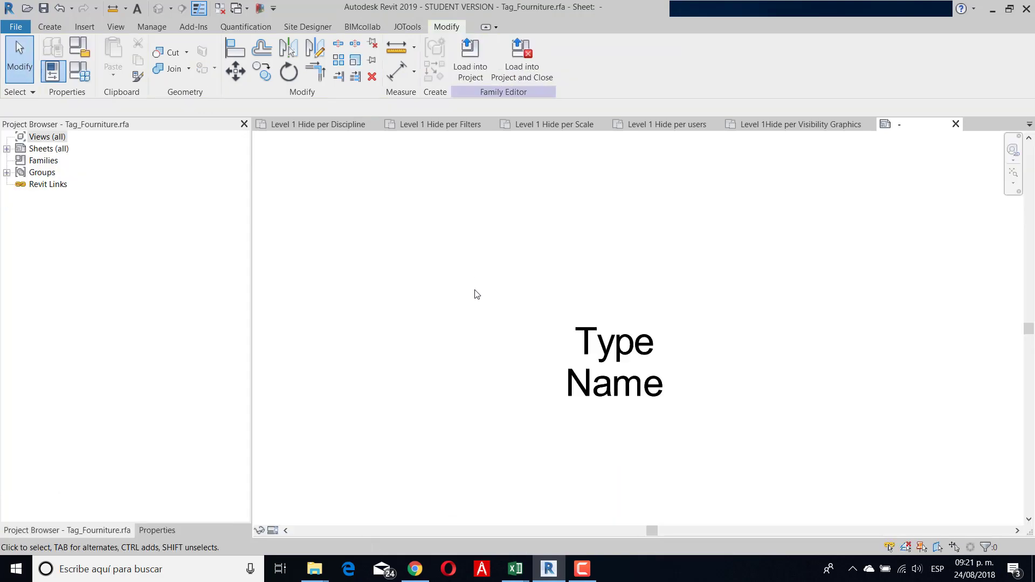
left_click(569, 364)
scroll(508, 339, "down", 2)
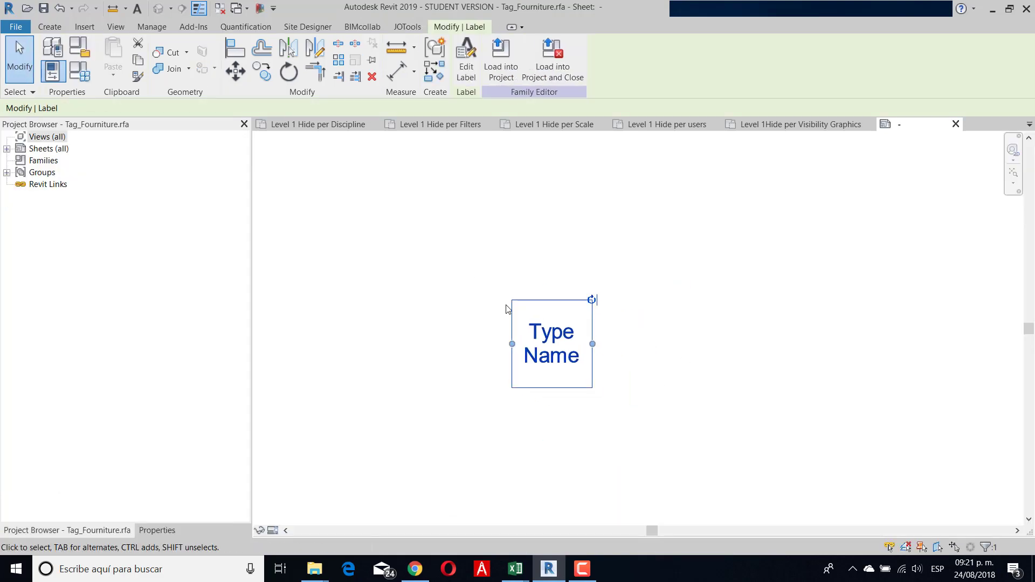
scroll(510, 308, "up", 3)
key("c")
key("o")
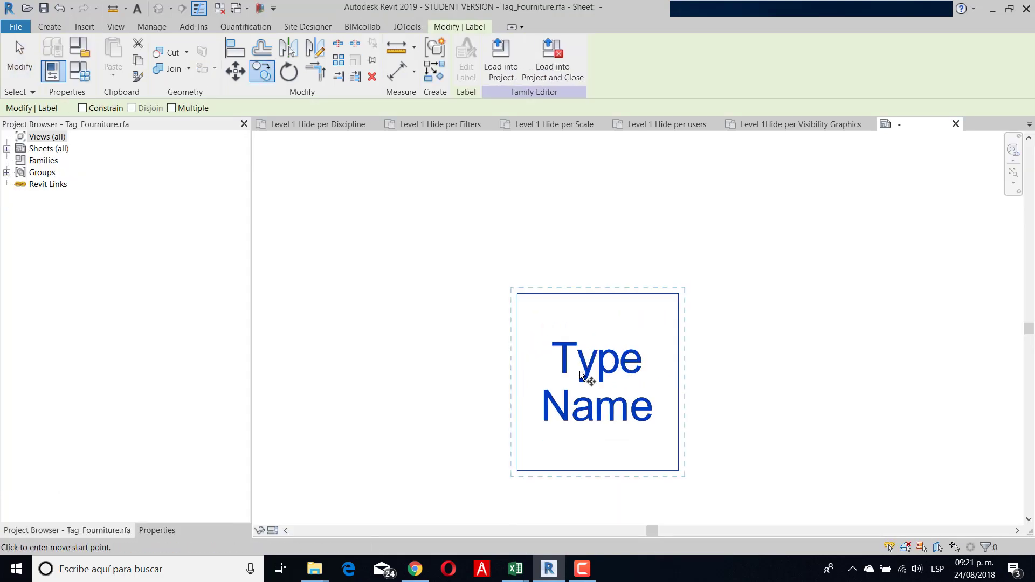
left_click(580, 371)
left_click(566, 261)
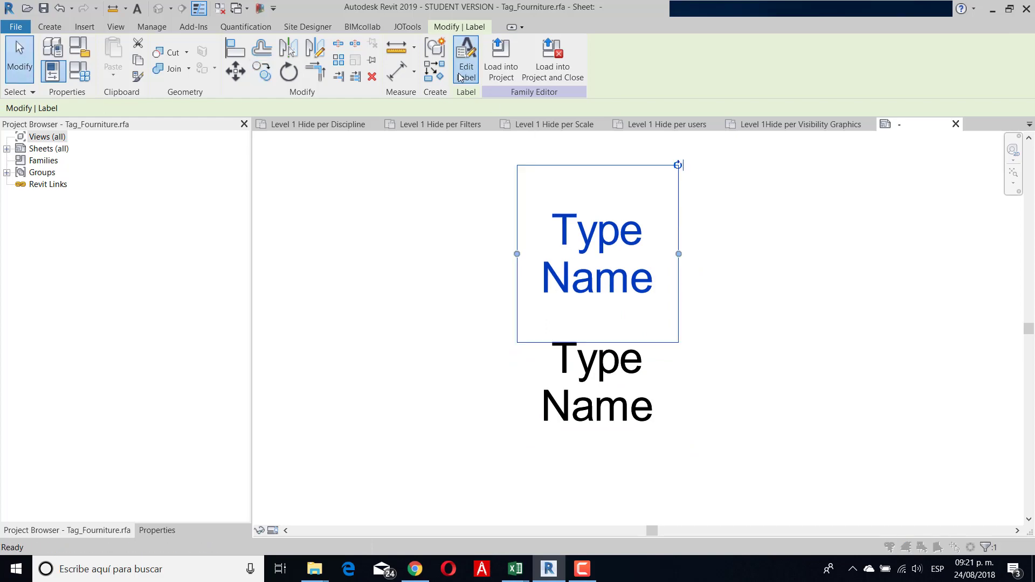
Step: Replace the Type Name parameter with Family Name in the copied upper label
left_click(466, 59)
scroll(316, 337, "up", 1)
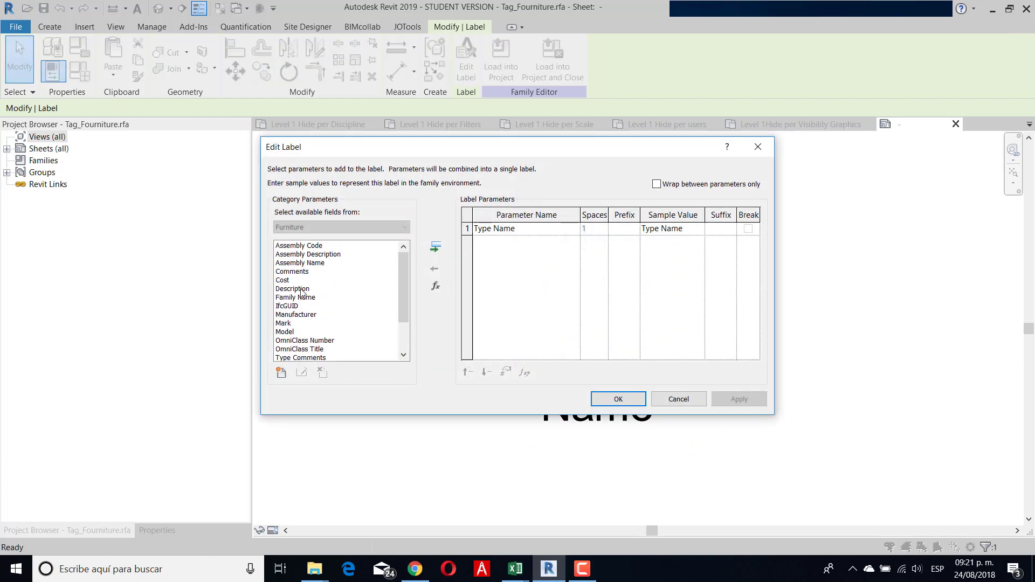
scroll(301, 257, "down", 1)
scroll(301, 257, "up", 1)
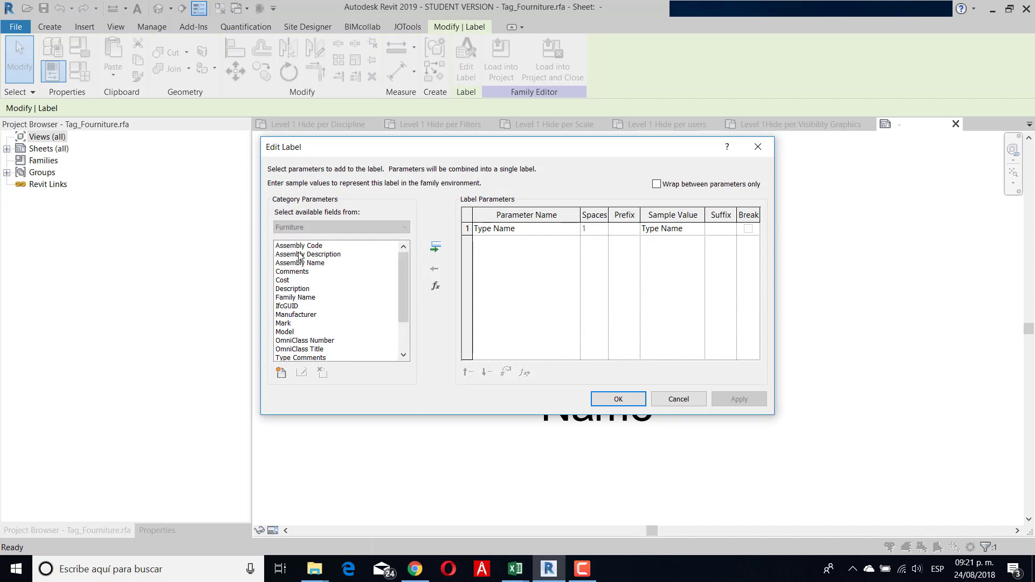
left_click(309, 296)
left_click(436, 247)
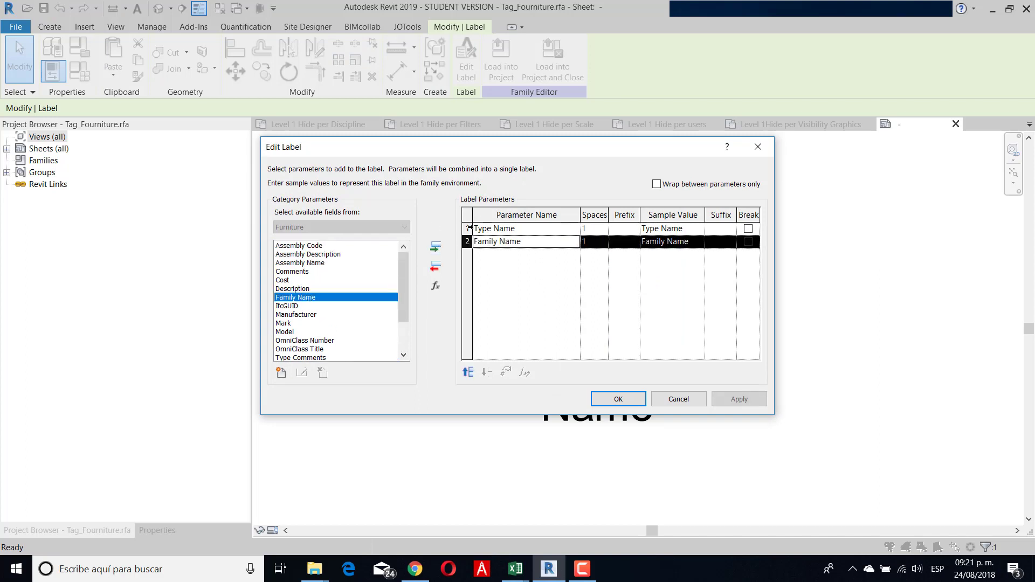
left_click(467, 228)
left_click(434, 268)
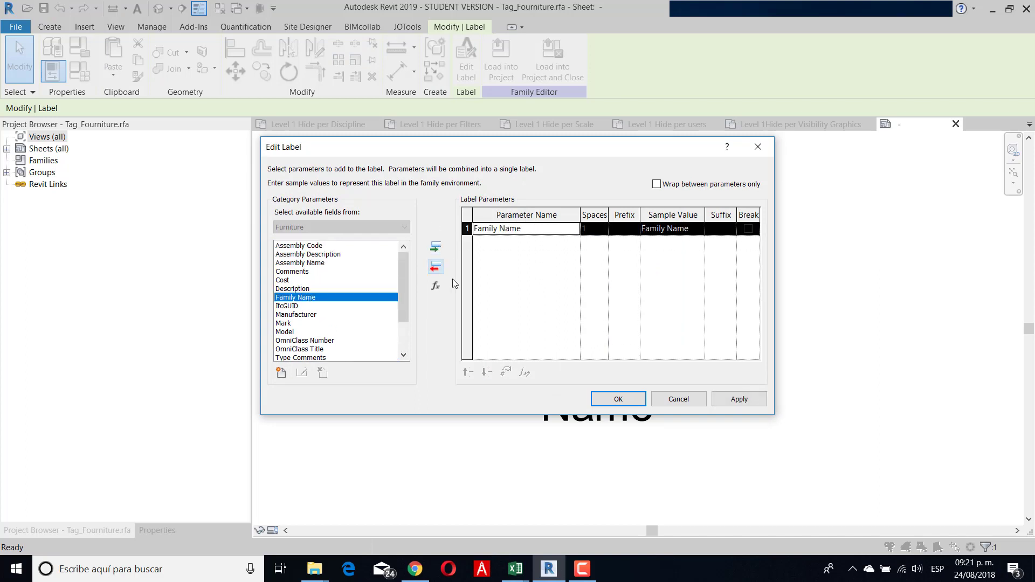
left_click(615, 399)
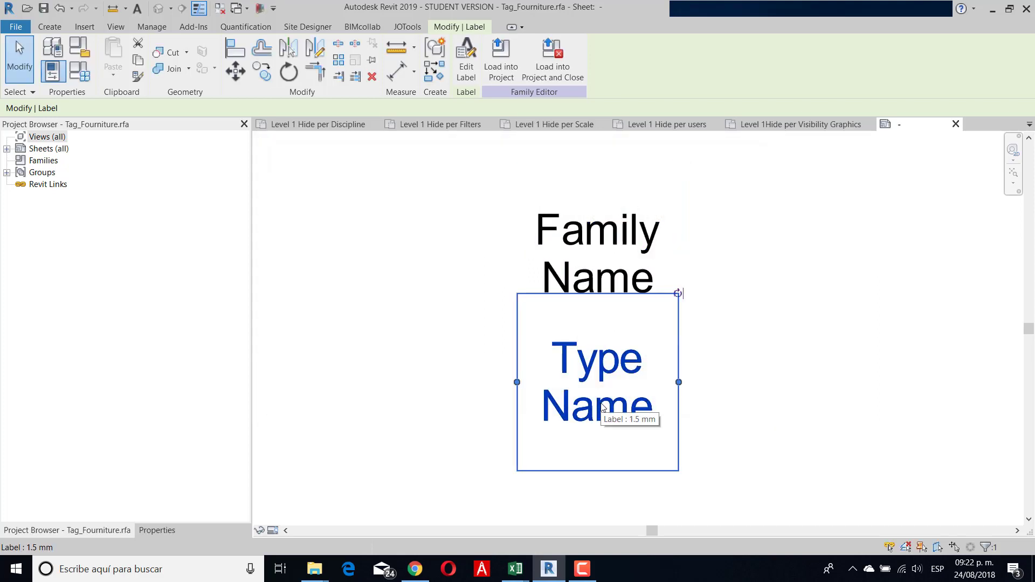
Step: Move the Family Name label onto the Type Name label and reload the family, overwriting the existing version and its parameter values
key("Escape")
left_click(569, 255)
left_click_drag(569, 254, 567, 372)
left_click(470, 59)
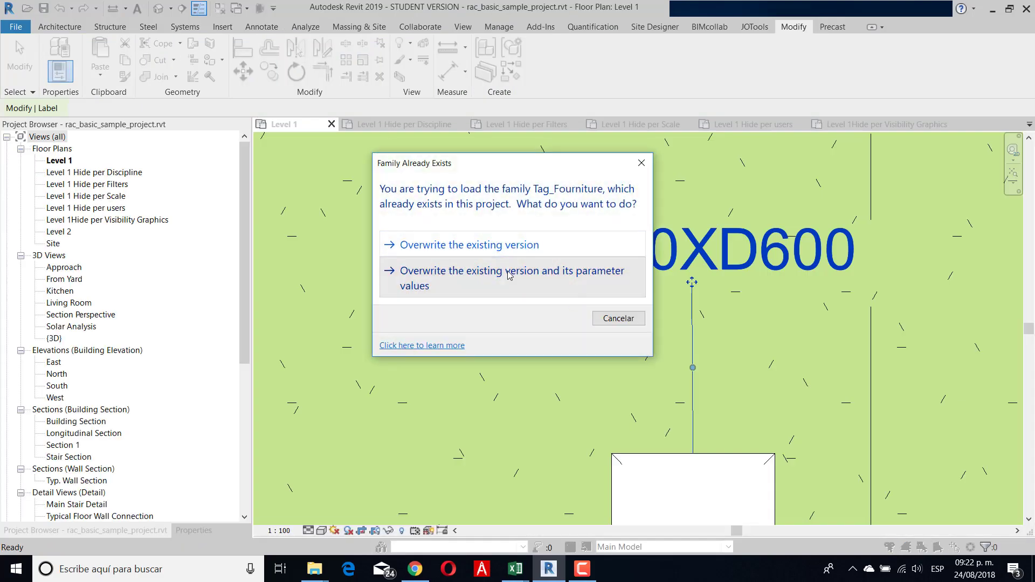
left_click(519, 260)
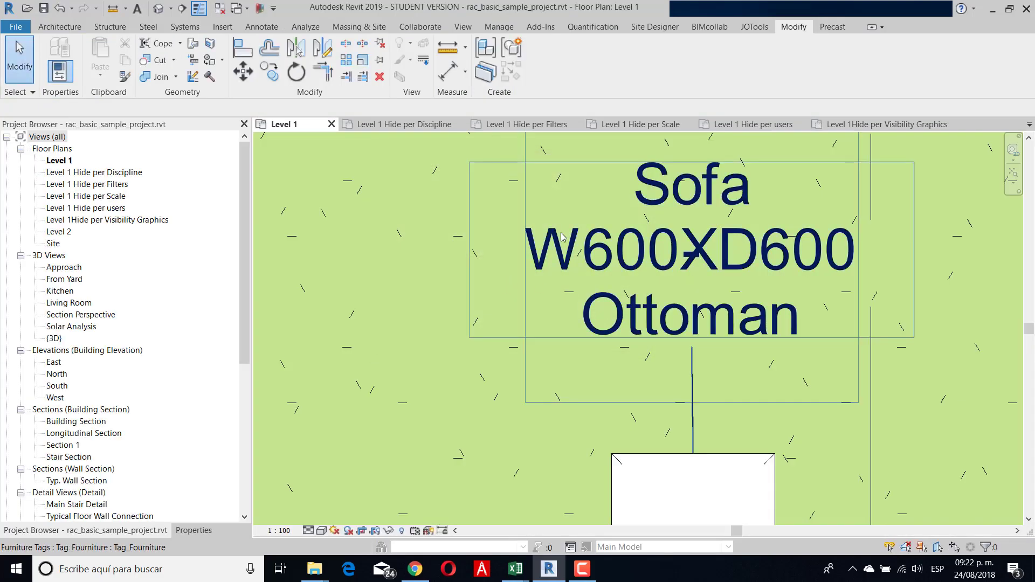
Step: Reopen the furniture tag's family and display the properties of the overlapping Family Name label
left_click(615, 229)
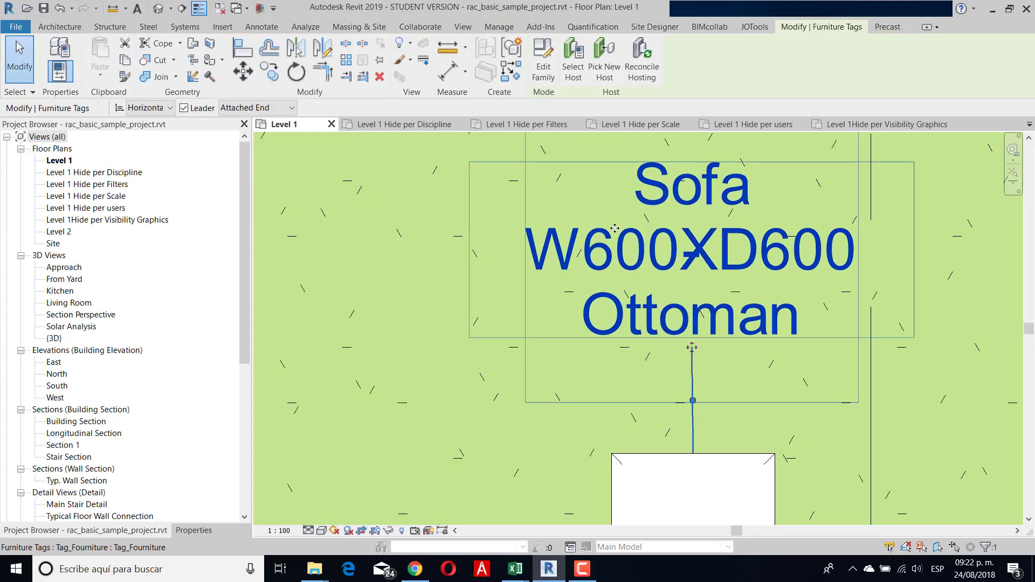
left_click(543, 59)
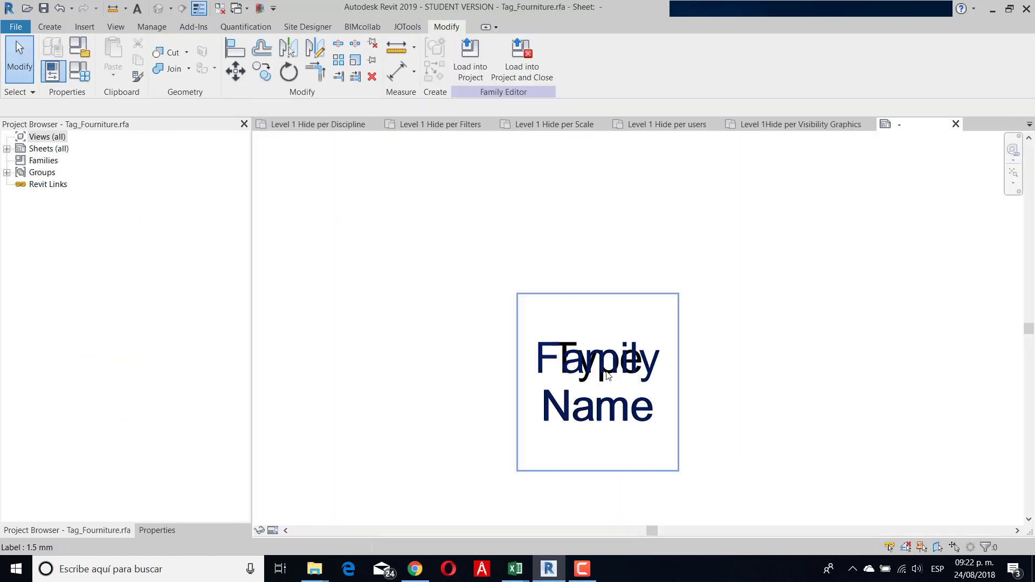
left_click(608, 375)
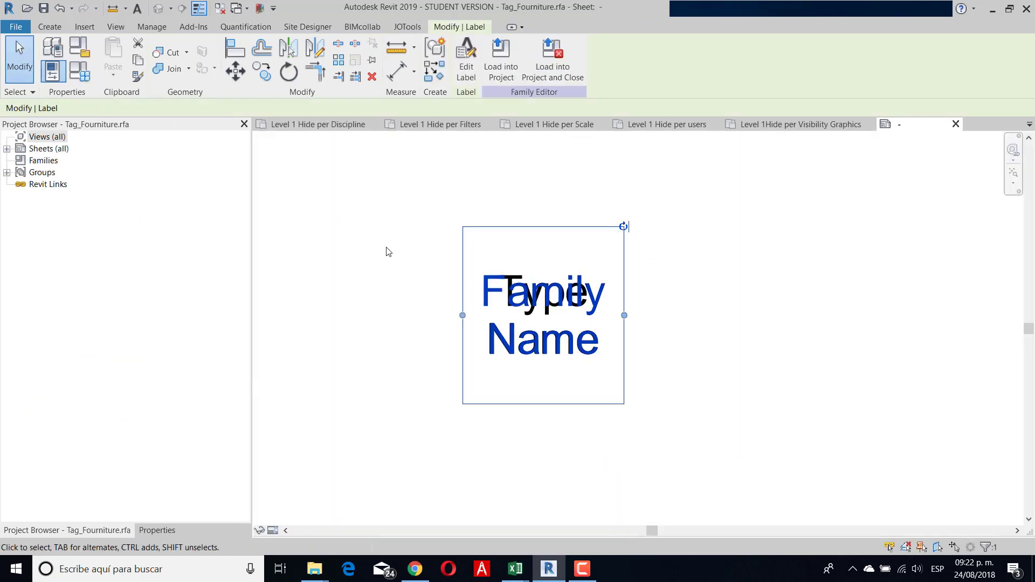
left_click(143, 531)
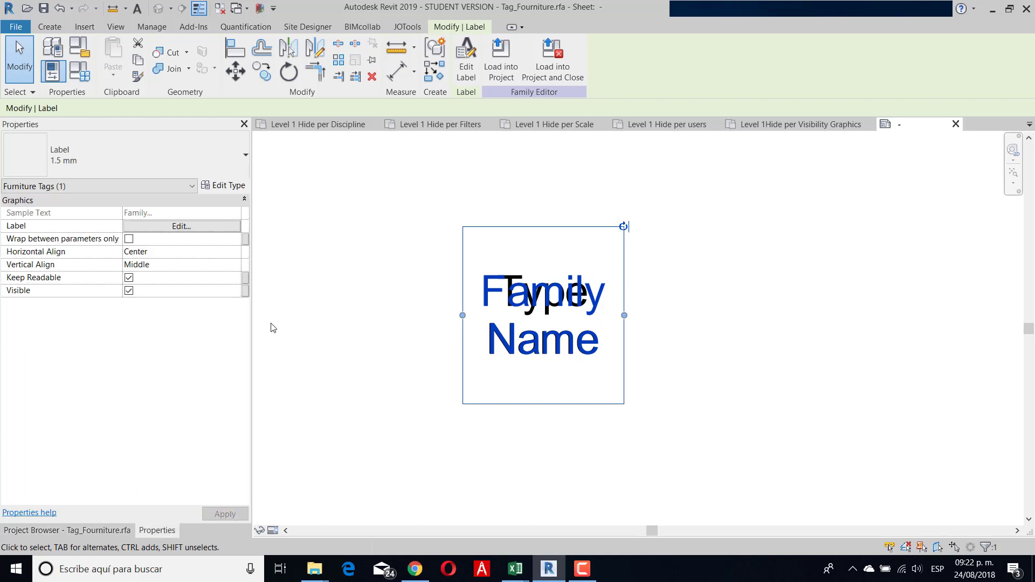
Step: Associate the Family Name label's Visible property with a new family type parameter called Name, grouped under Visibility
left_click(245, 291)
left_click(425, 365)
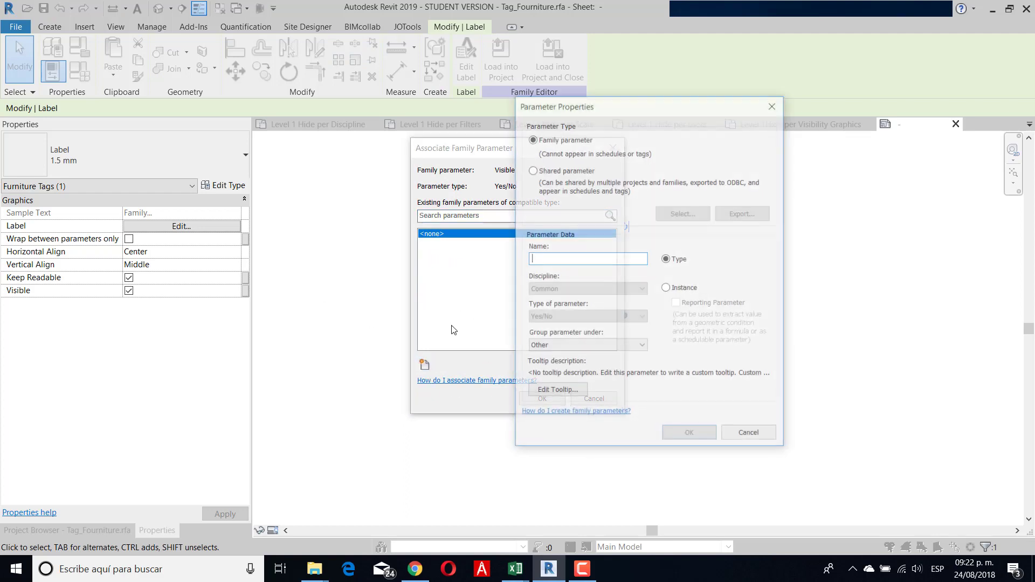
left_click(551, 349)
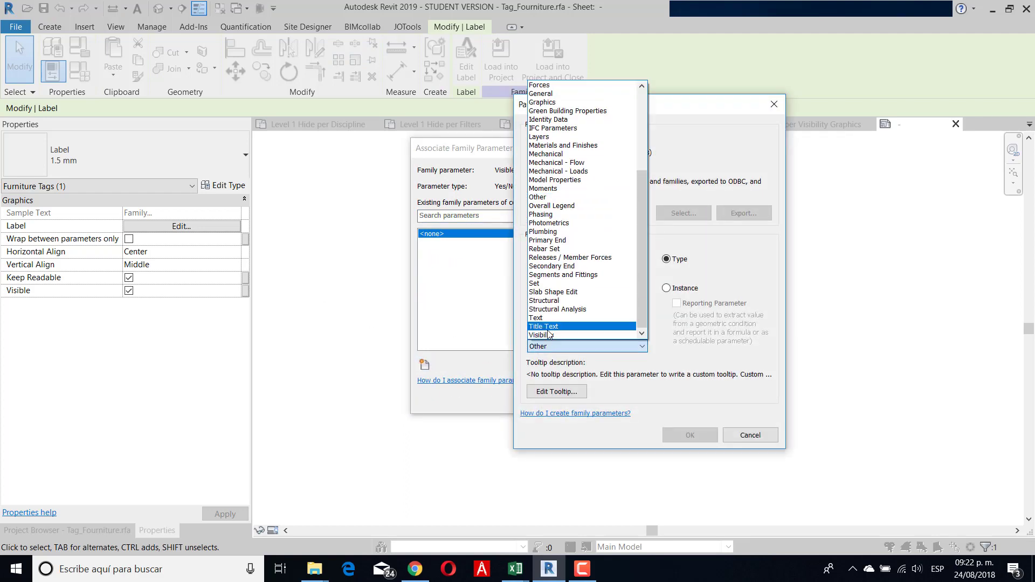
left_click(551, 335)
left_click(549, 261)
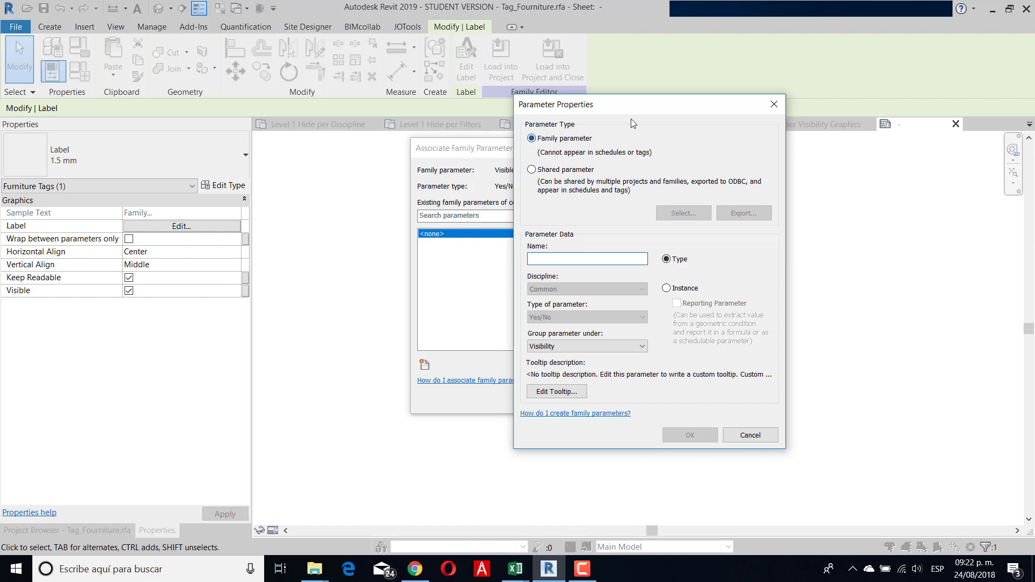
mouse_move(631, 108)
left_mouse_down()
mouse_move(306, 234)
mouse_move(805, 158)
mouse_move(633, 126)
left_mouse_up()
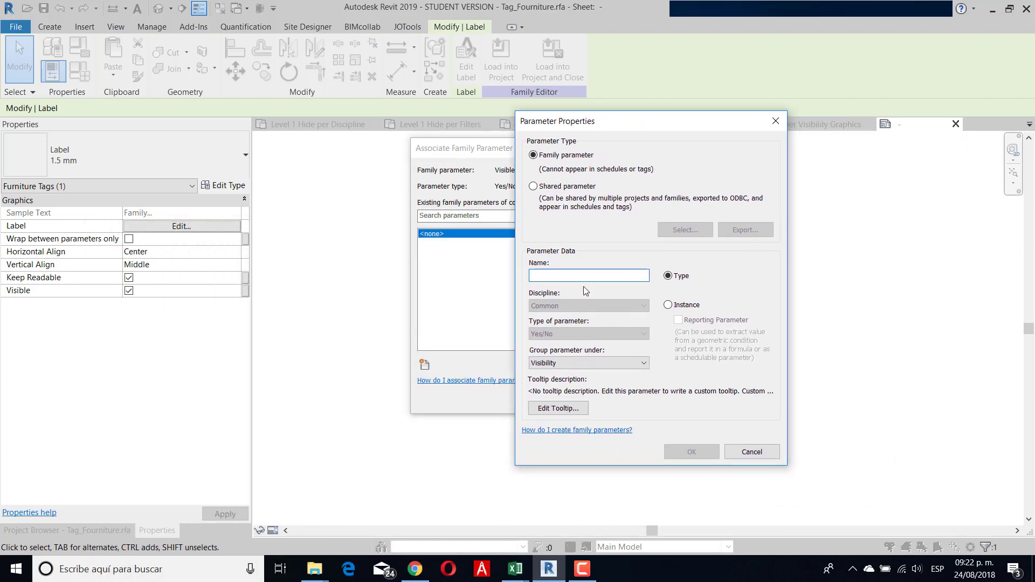
type("Name")
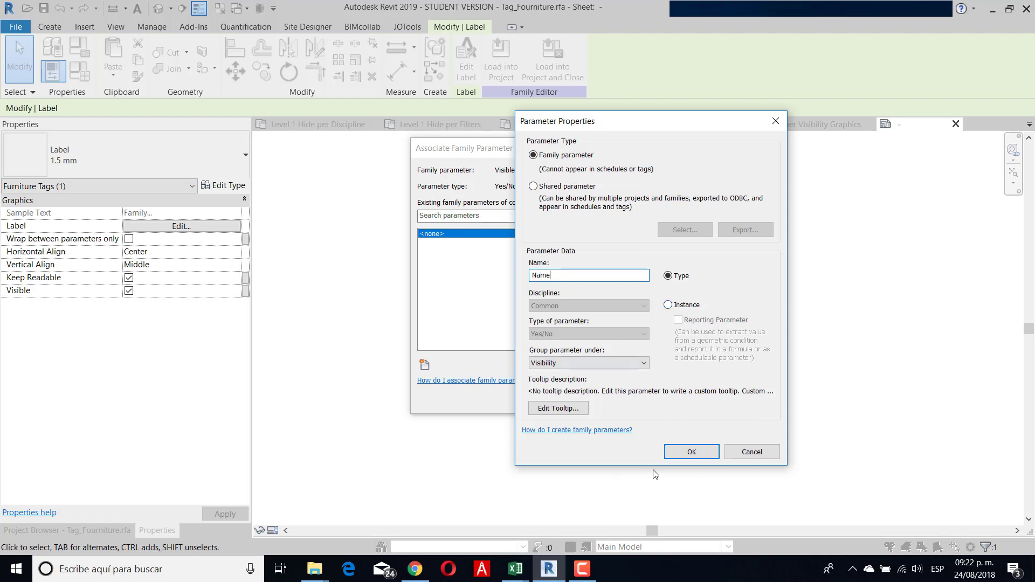
left_click(681, 452)
left_click(543, 399)
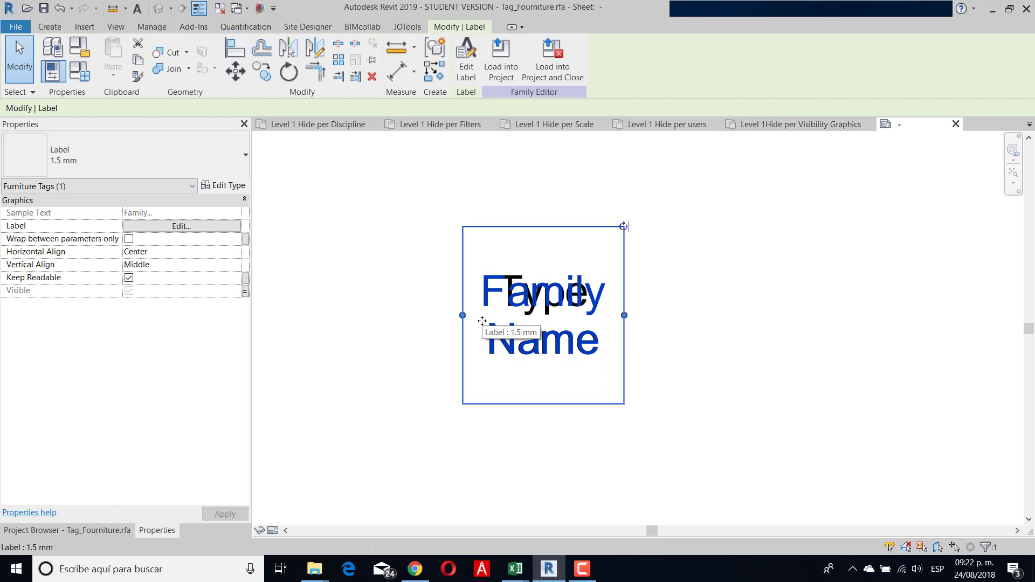
Step: Temporarily hide the Family Name label to view the Type Name label beneath, and reset the temporary hide
key("h")
key("h")
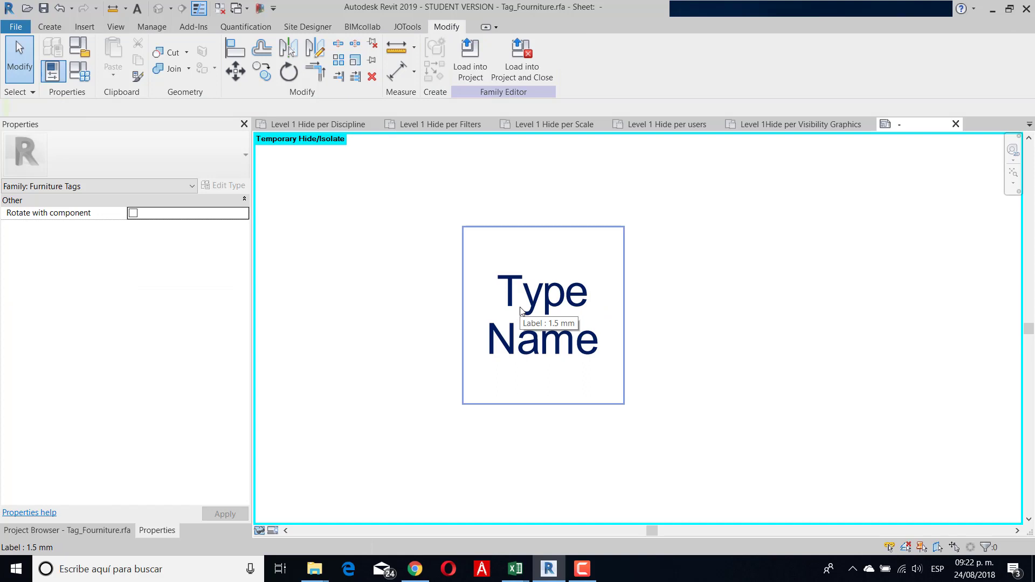
key("h")
key("r")
Step: Rename the family's visibility parameter Name as Family Name in the family types
left_click(80, 71)
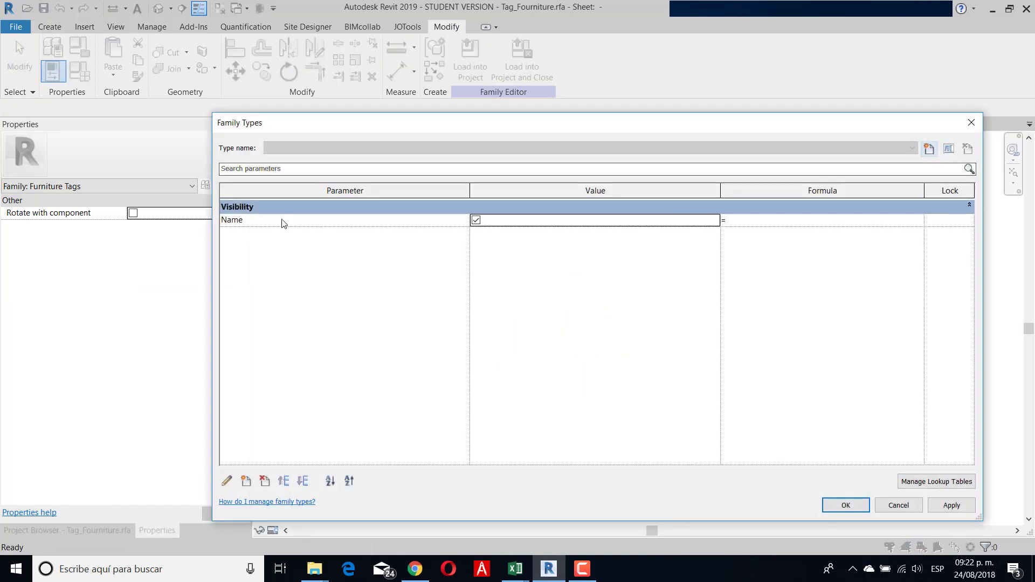
left_click(274, 222)
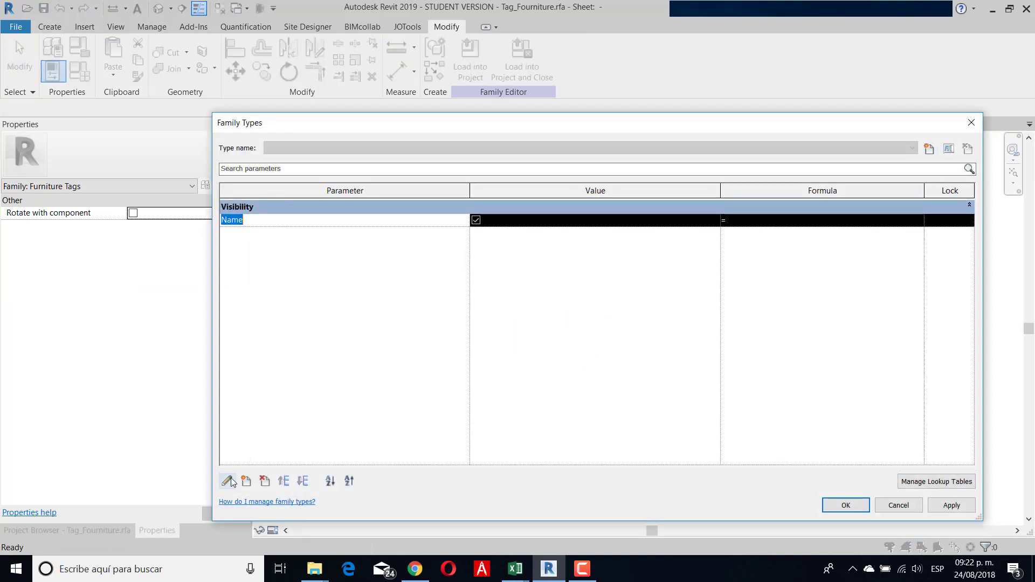
left_click(227, 481)
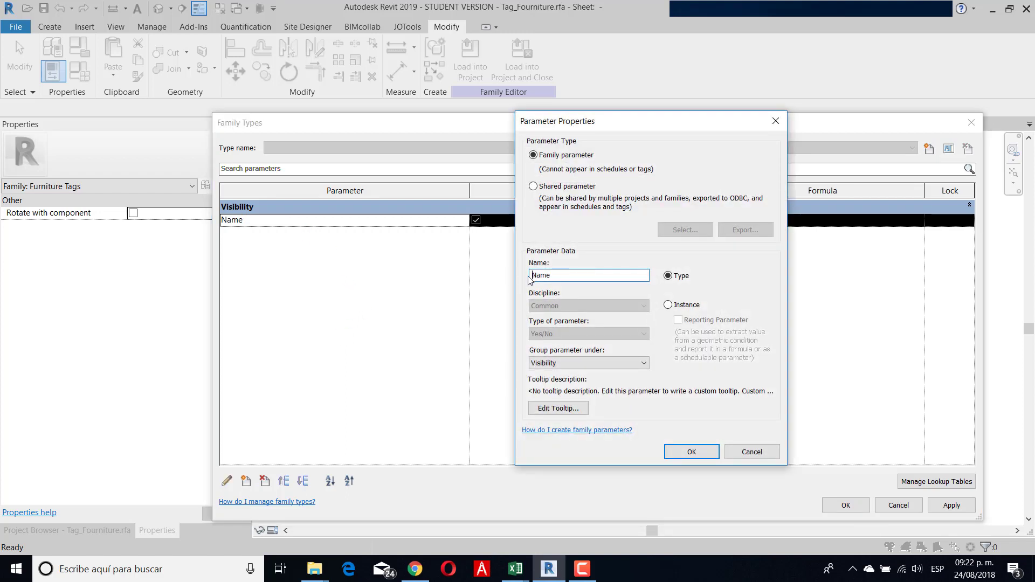
type("Ty")
key("BackSpace")
key("BackSpace")
type("Family")
left_click(689, 453)
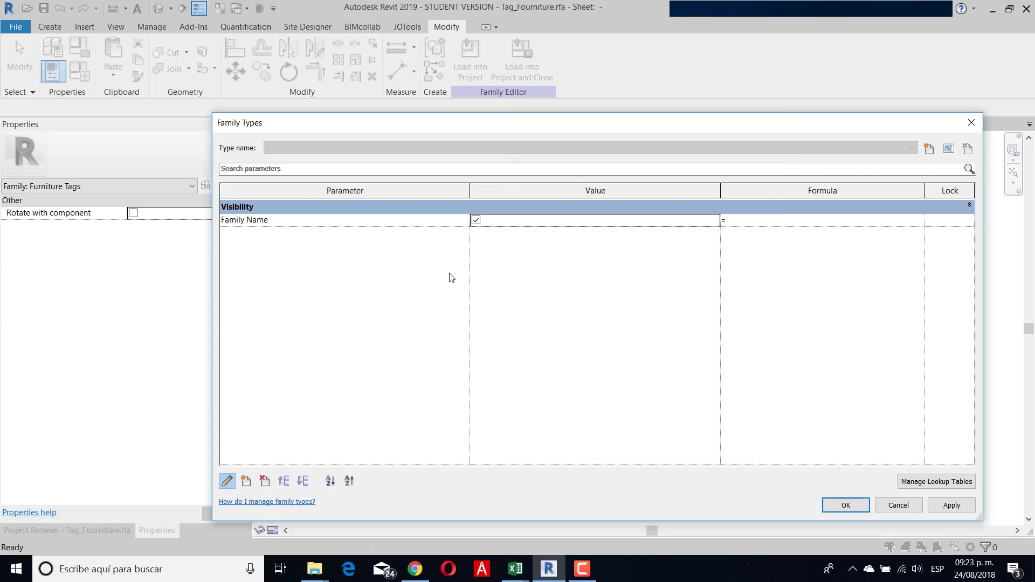
Step: Check the Family Name parameter's definition and add a Yes/No type parameter called Type Name, grouped under Visibility
left_click(227, 481)
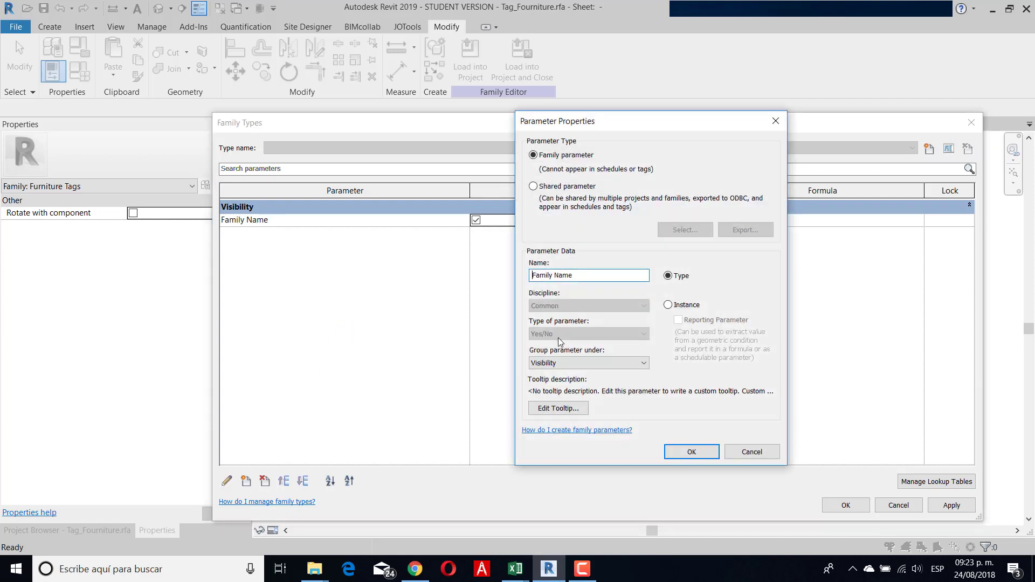
left_click(738, 455)
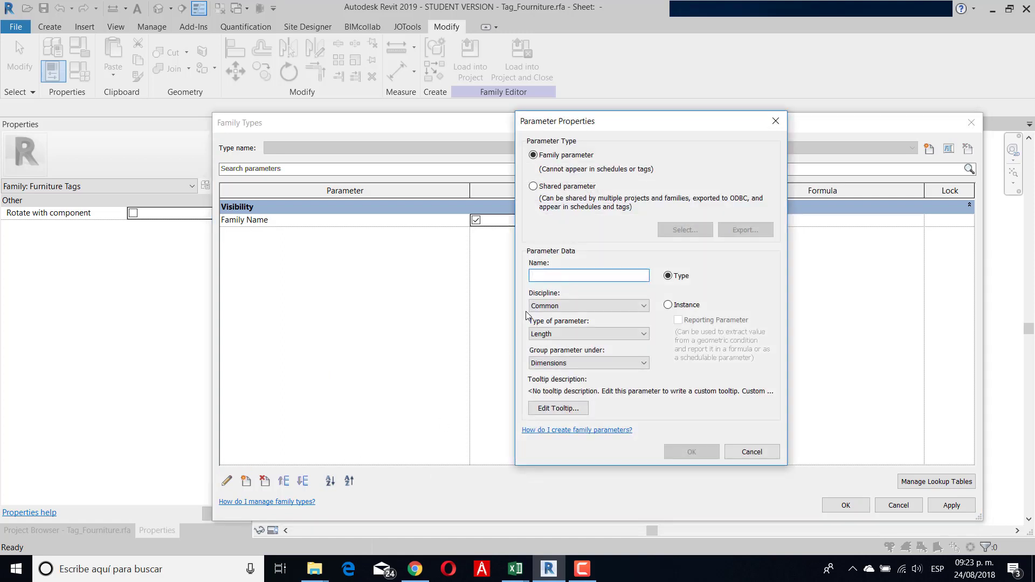
type("Tyoe")
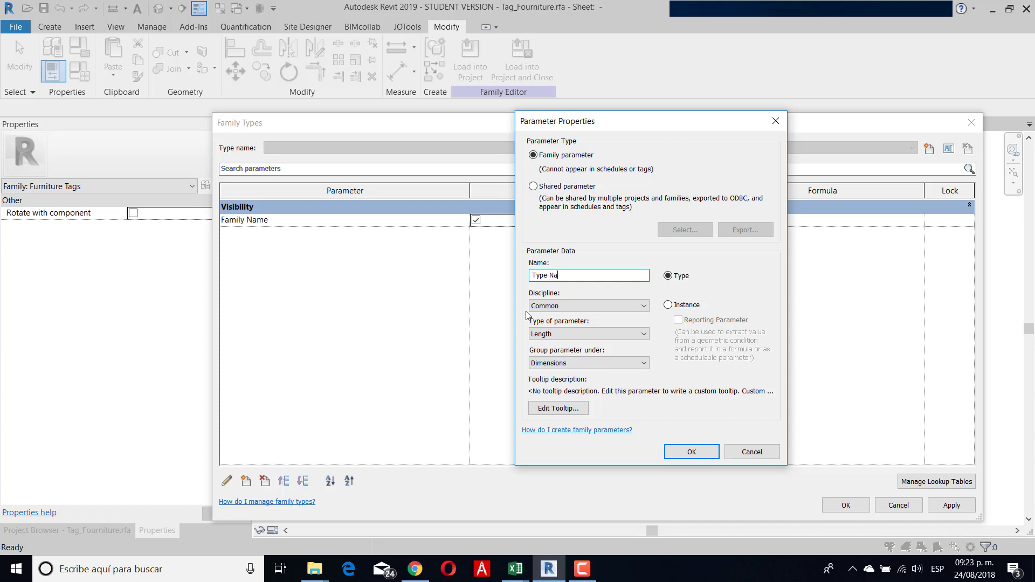
left_click(566, 362)
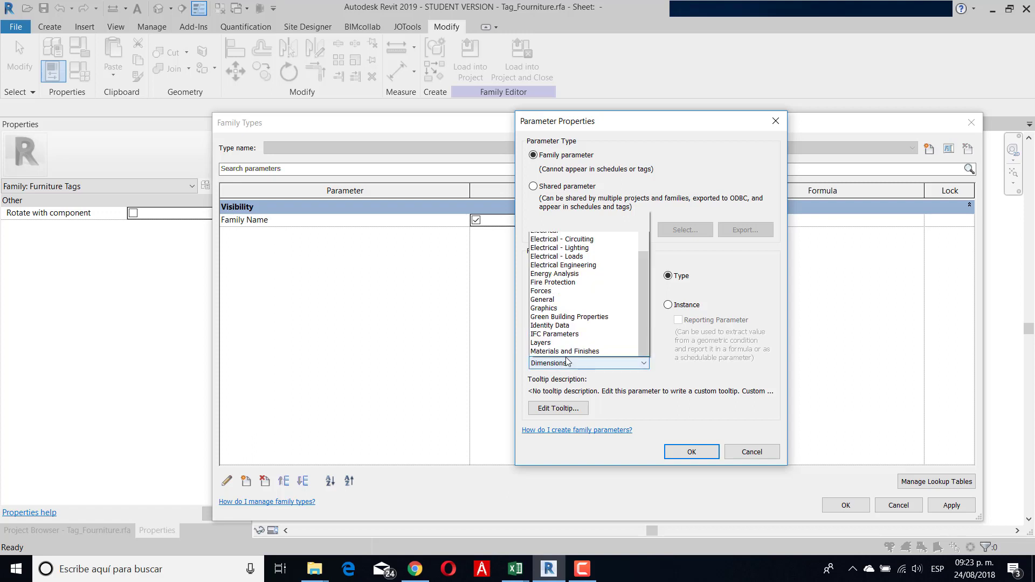
left_click(555, 334)
left_click(588, 334)
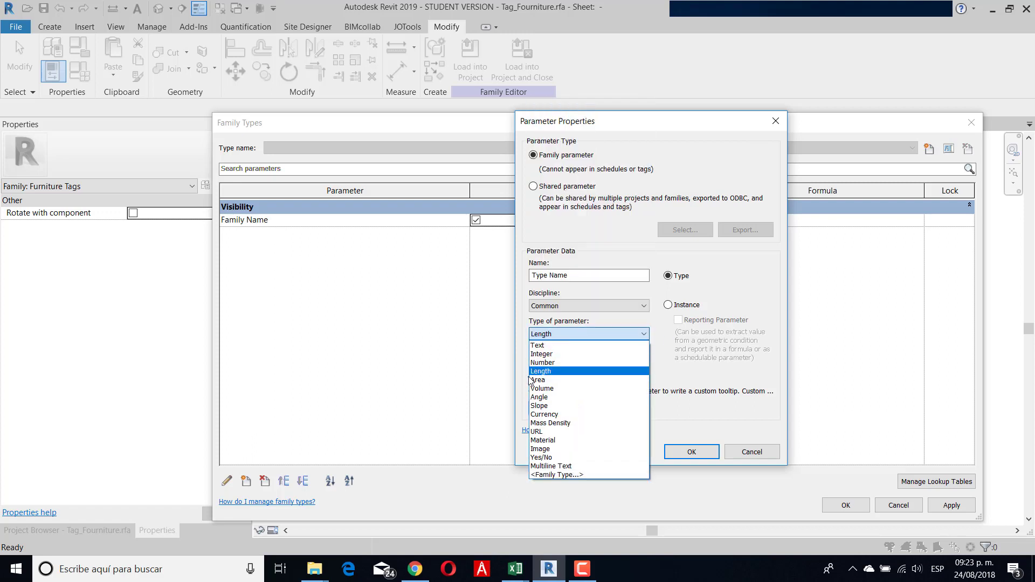
left_click(552, 457)
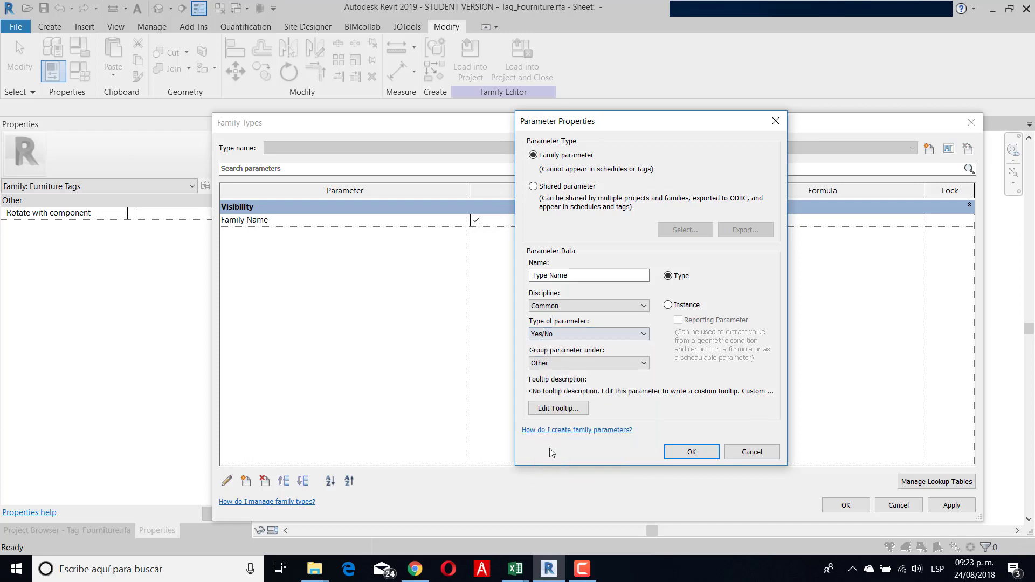
left_click(567, 363)
left_click(555, 351)
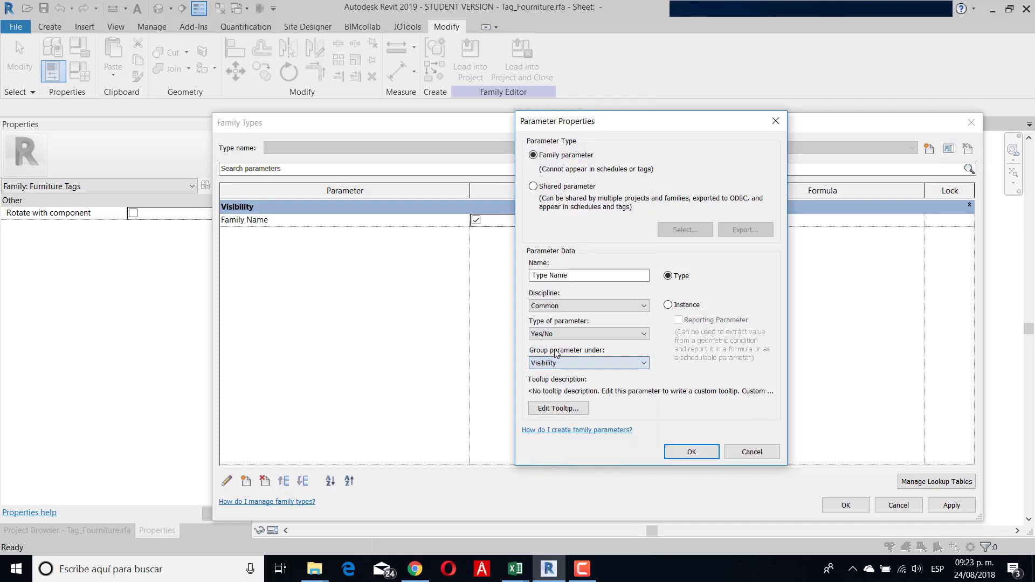
left_click(682, 449)
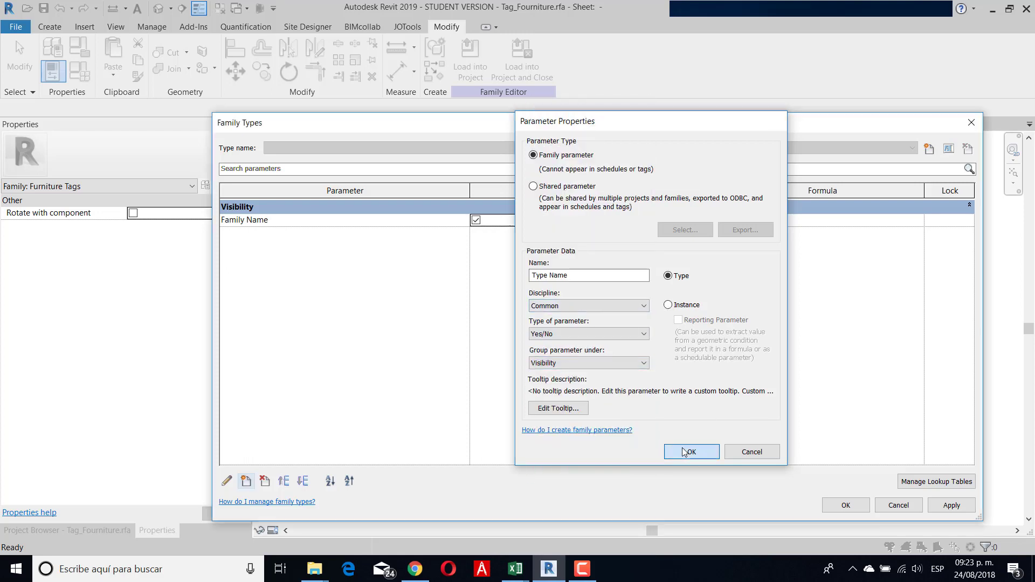
Step: Switch the Family Name parameter off in the family types, and associate the Type Name label's Visible property with the Type Name parameter
left_click(476, 220)
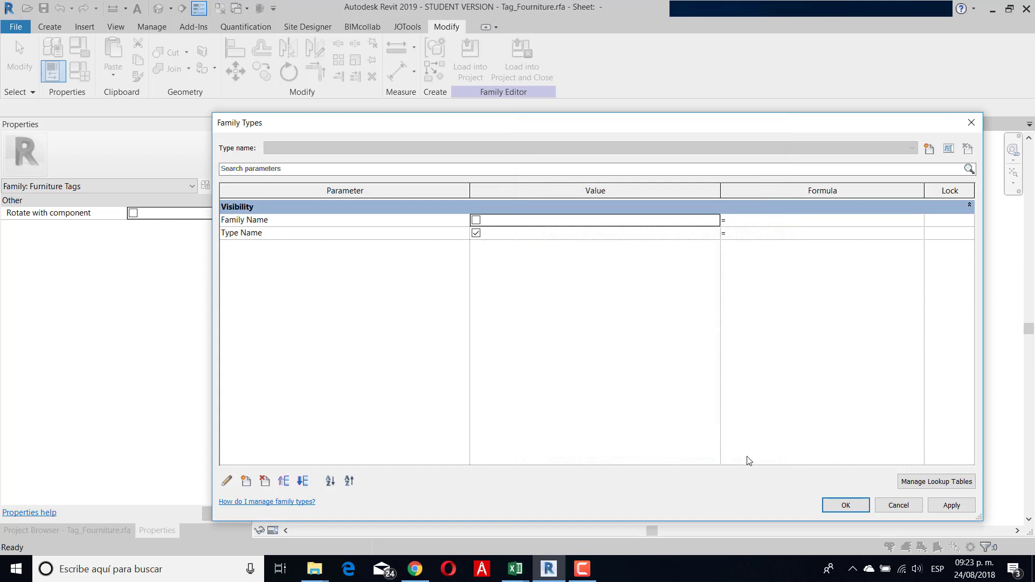
left_click(845, 505)
left_click(573, 317)
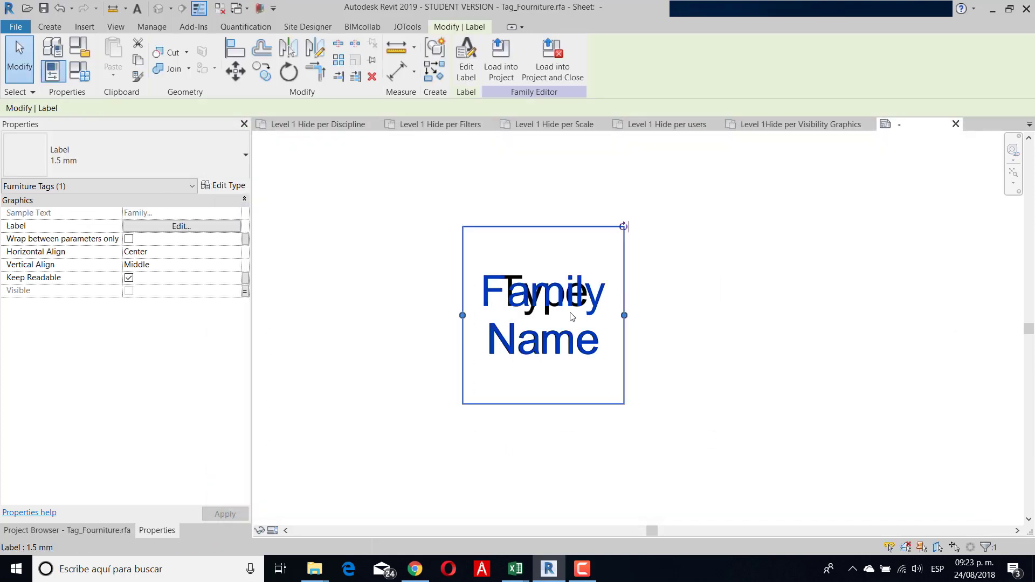
left_click(563, 306)
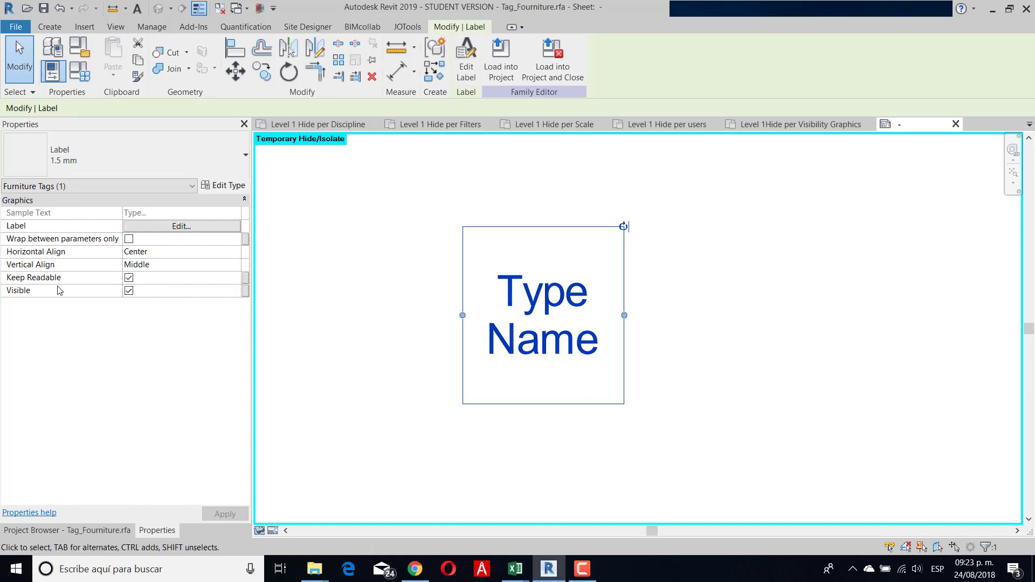
left_click(246, 291)
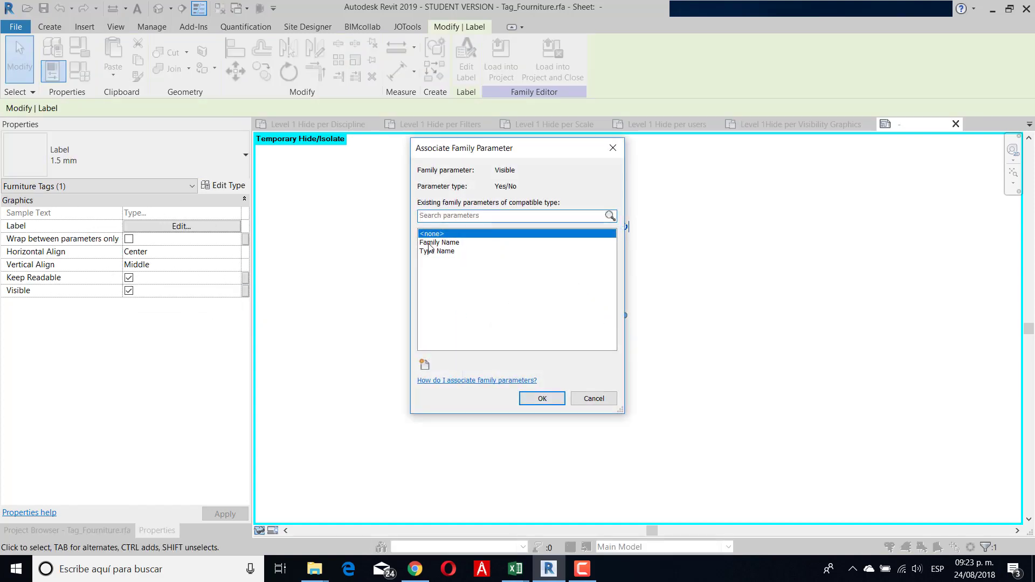
left_click(439, 252)
left_click(541, 398)
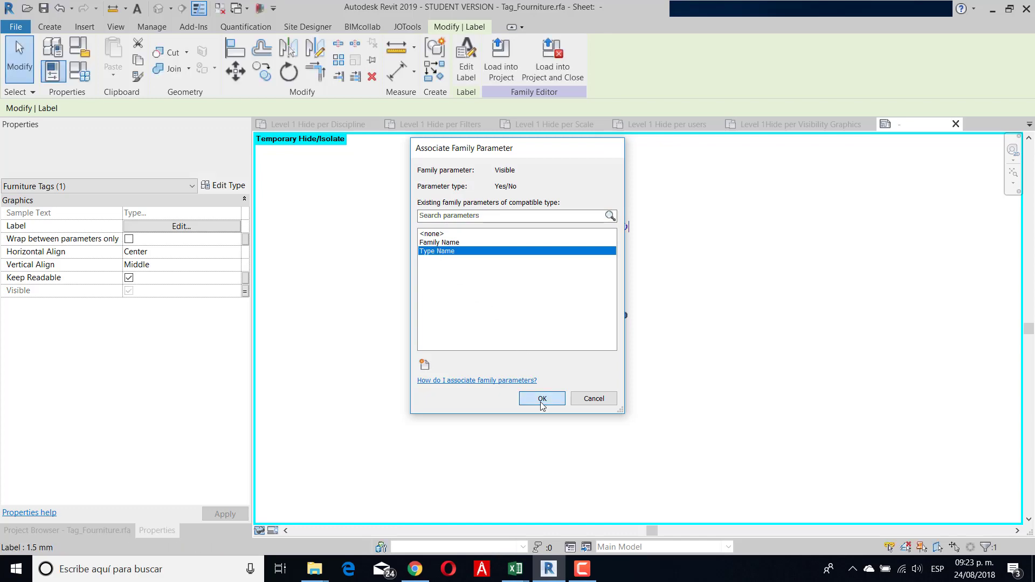
left_click(512, 196)
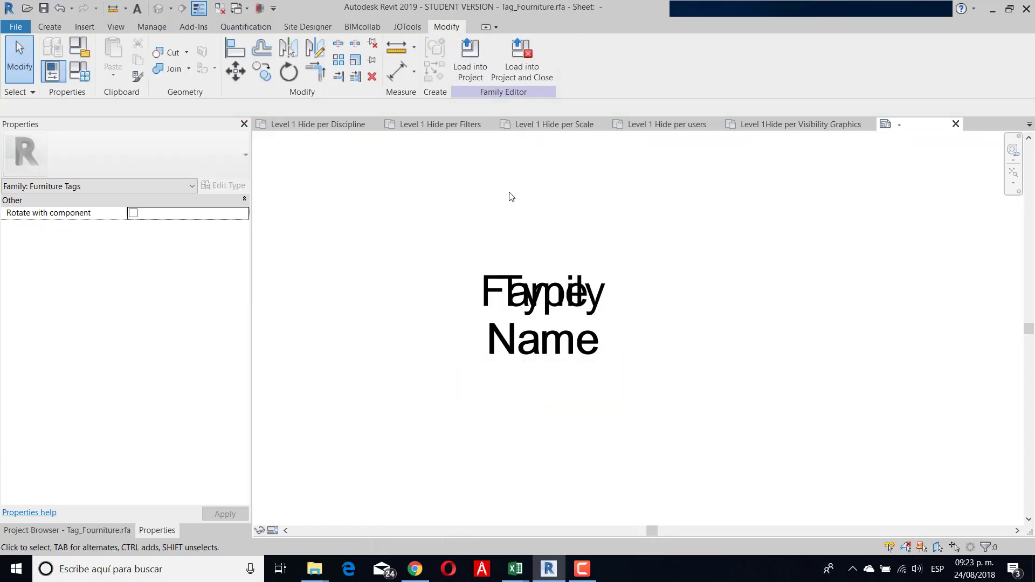
Step: Load the updated furniture tag into the project, and reopen the tag family for editing from the tag placed on Level 1
left_click(470, 67)
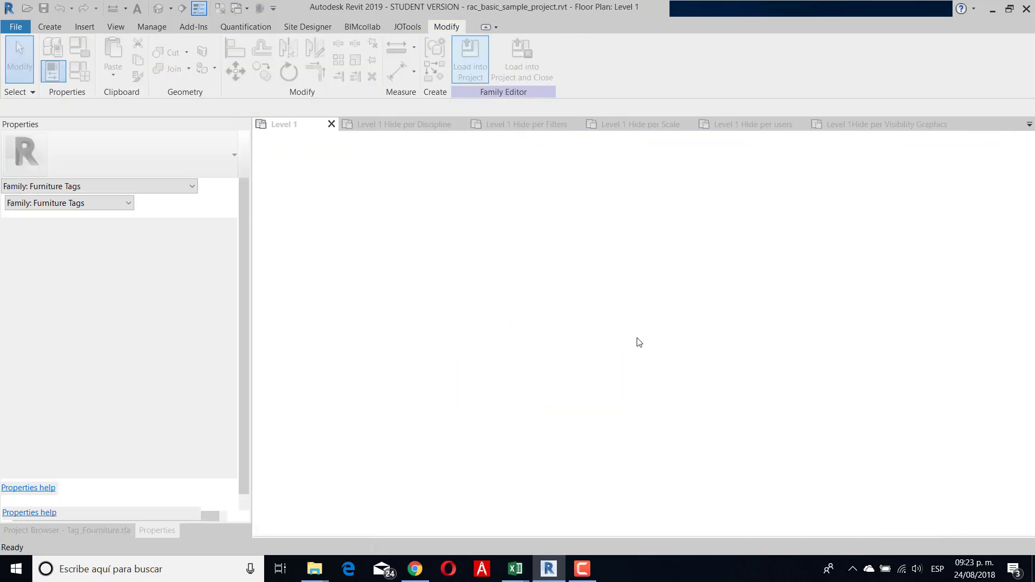
left_click(674, 344)
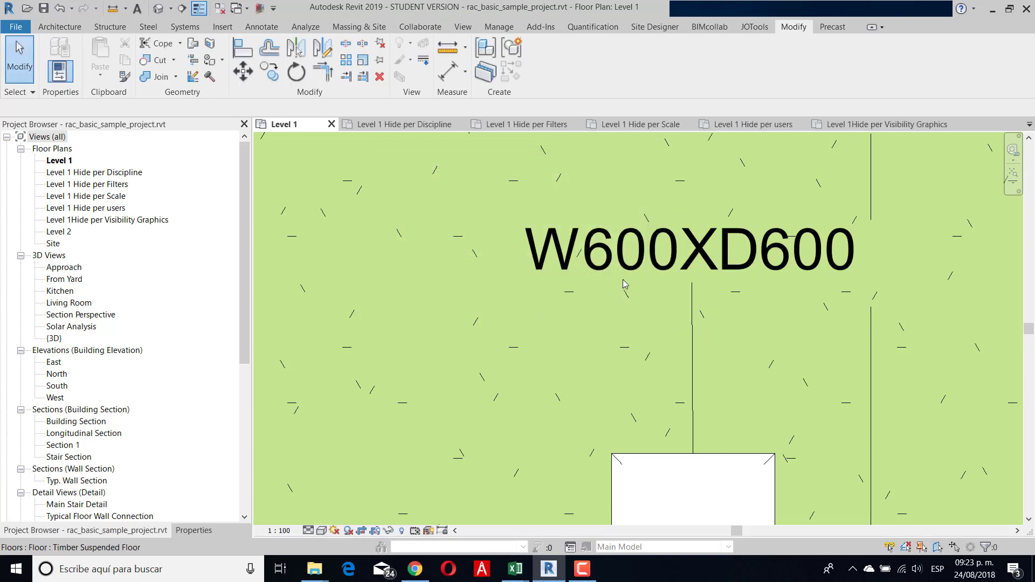
double_click(619, 247)
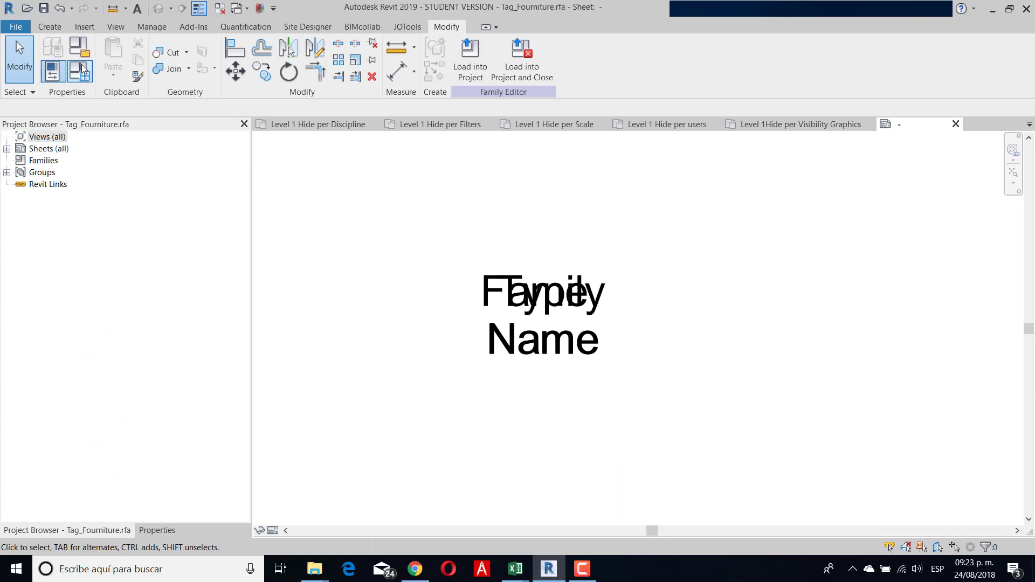
Step: Create two family types for the tag, named Family Name and Type Name
left_click(80, 71)
left_click(929, 149)
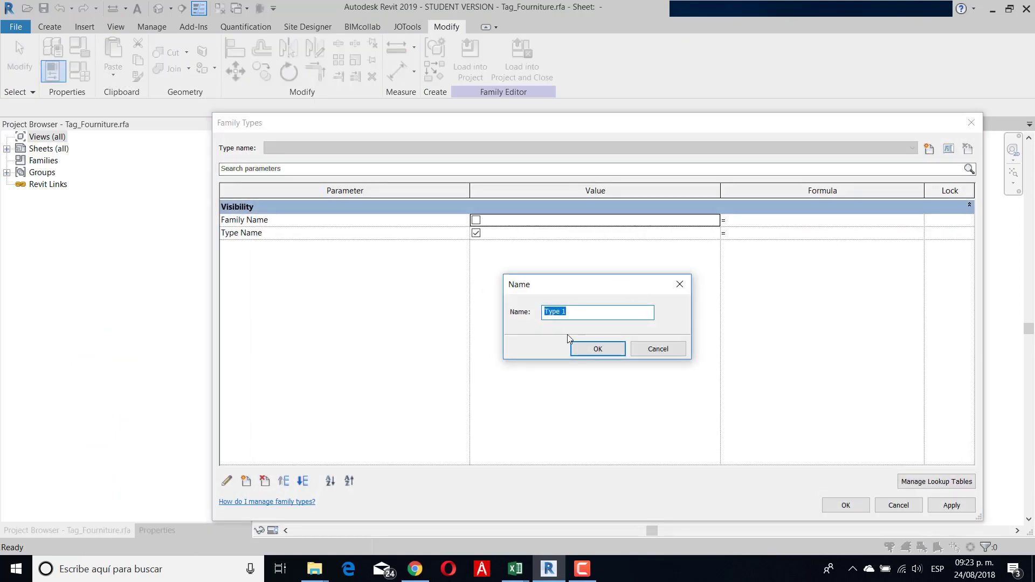
type("Family Name")
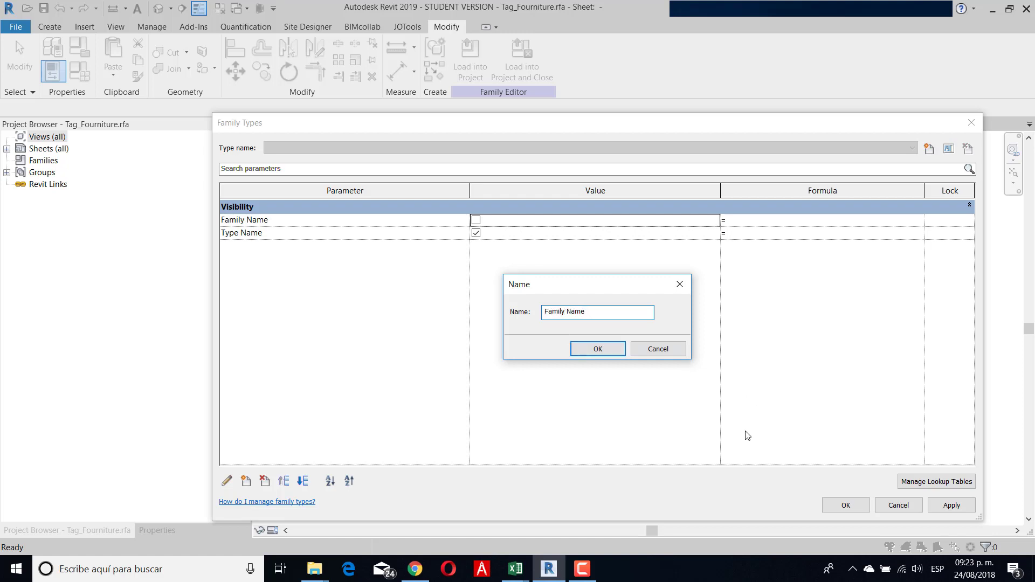
left_click(608, 348)
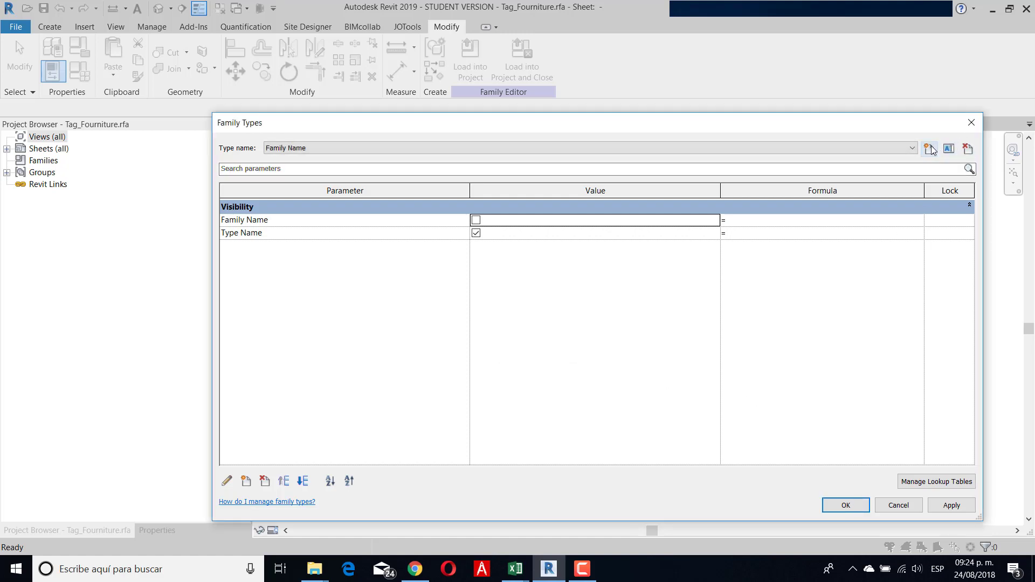
left_click(949, 148)
type("Type Name")
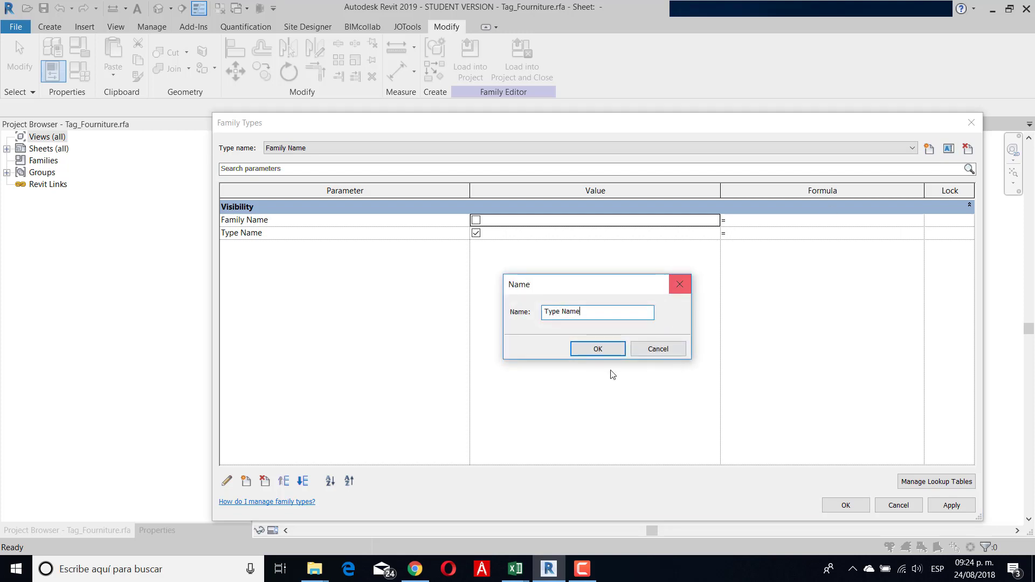
left_click(597, 349)
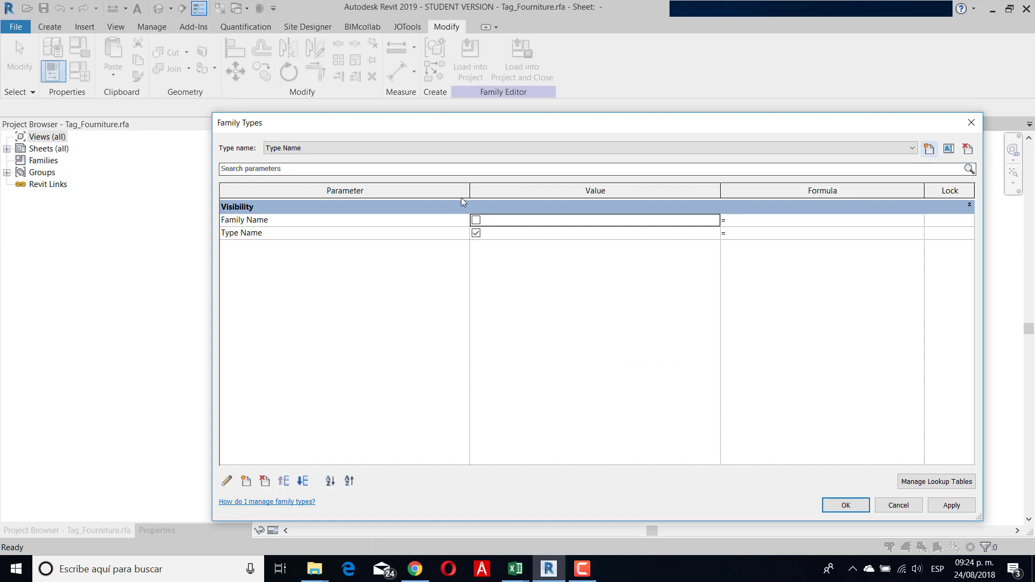
Step: For the Family Name type, turn the Family Name parameter on and the Type Name parameter off, and accept the family types
left_click(383, 150)
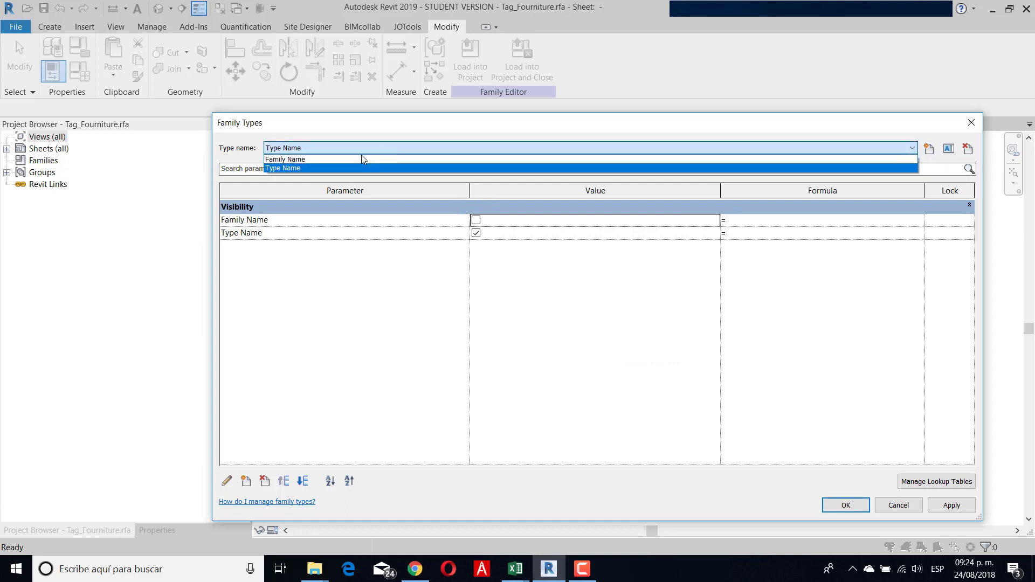
left_click(333, 158)
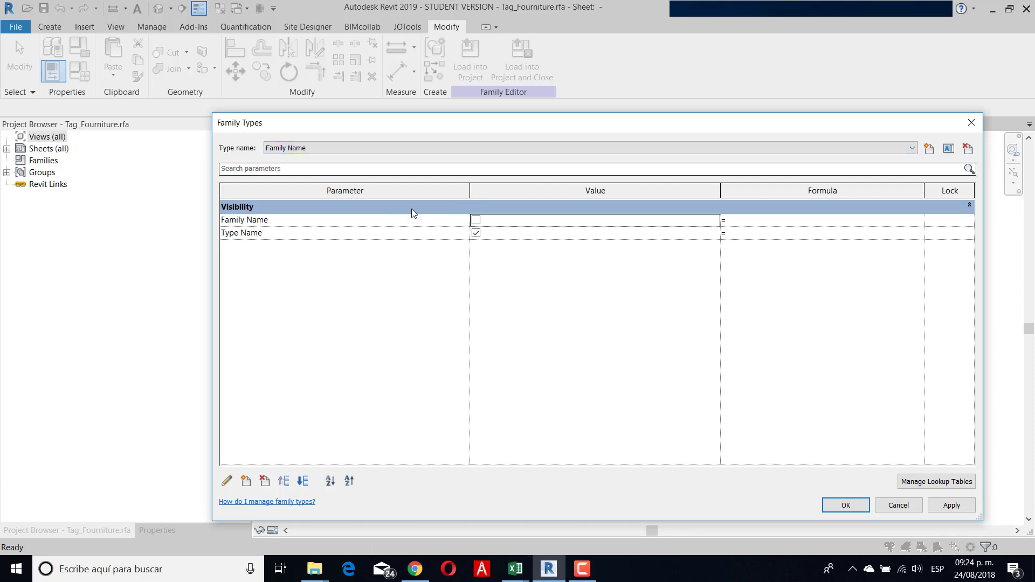
left_click(476, 220)
left_click(477, 234)
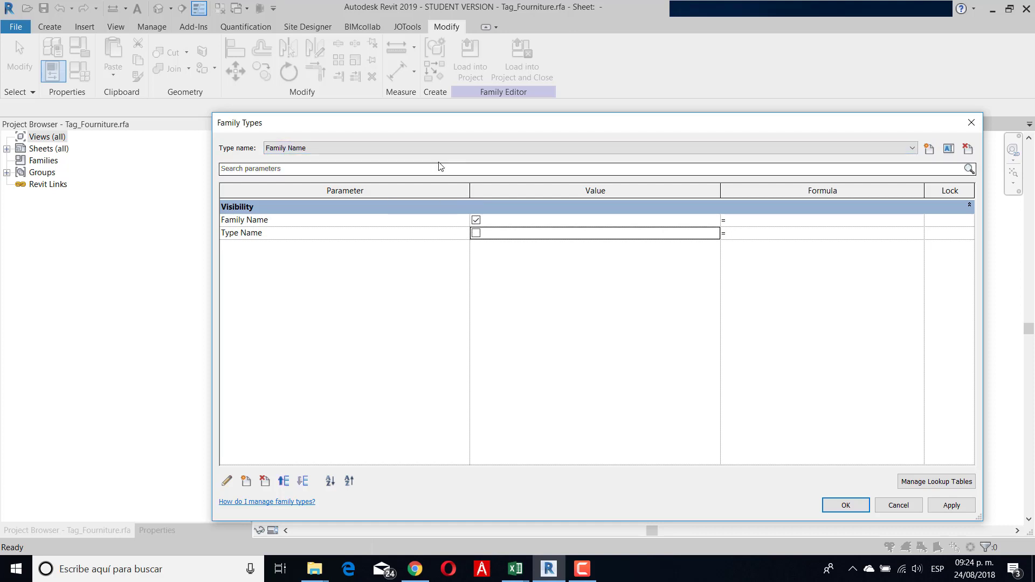
left_click(846, 505)
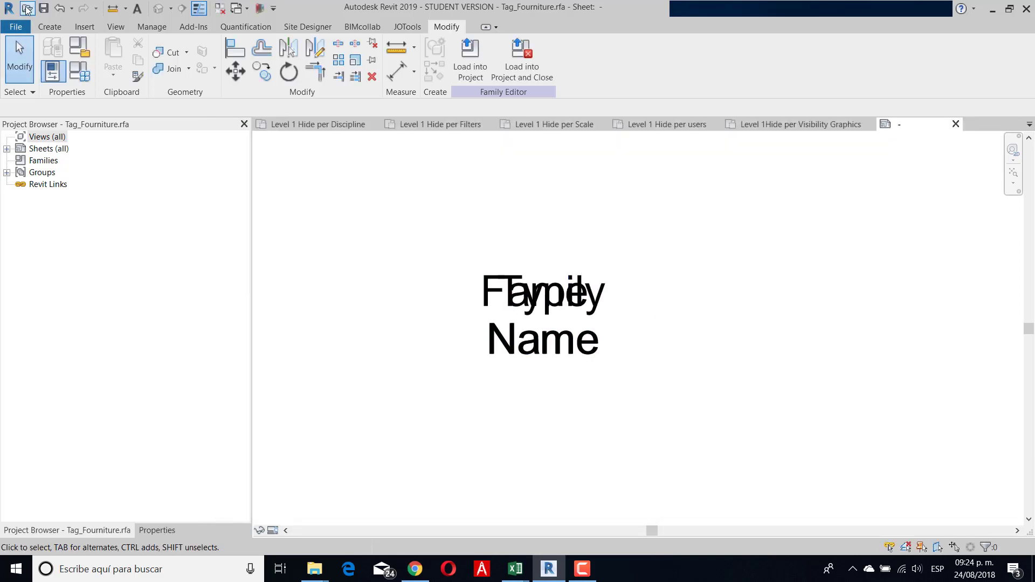
Step: Load the tag family into the project again and change the placed furniture tag to the Family Name type
left_click(477, 58)
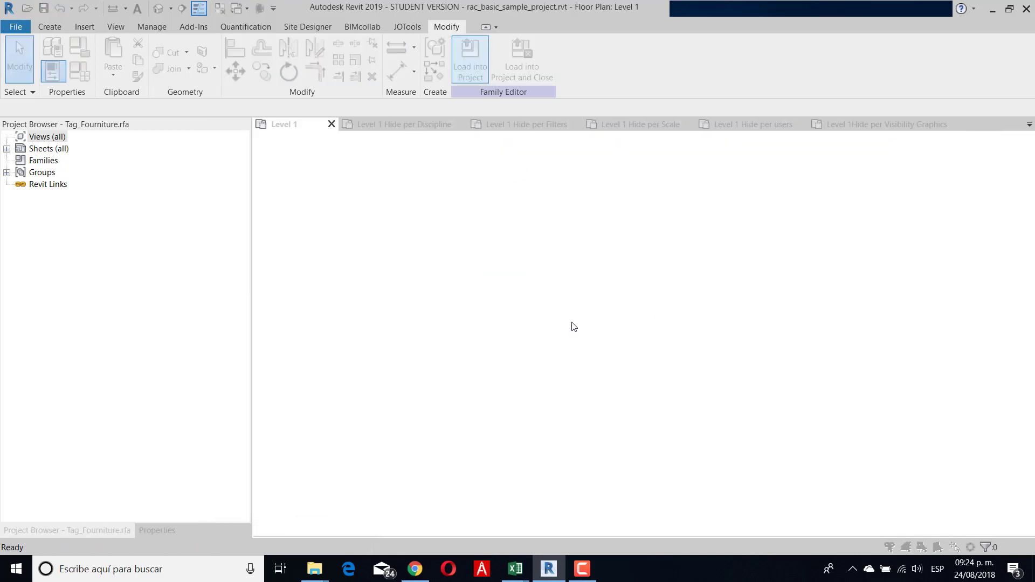
left_click(466, 283)
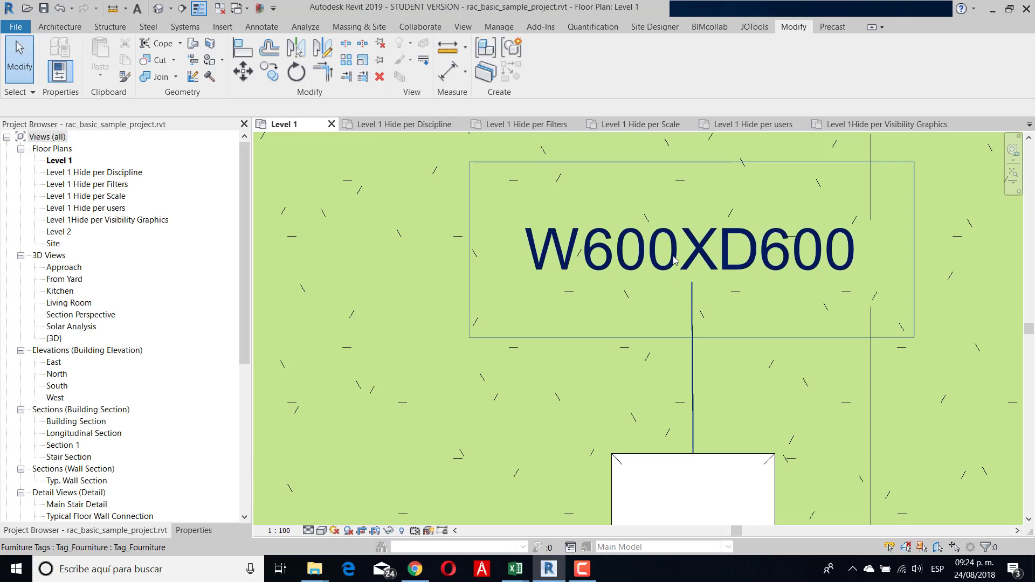
left_click(690, 283)
left_click(189, 525)
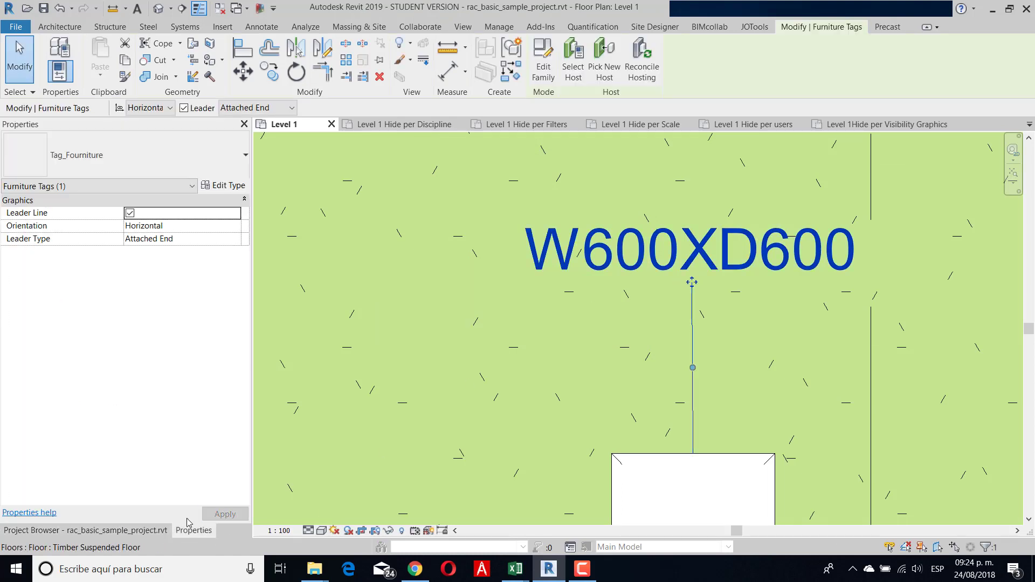
left_click(107, 150)
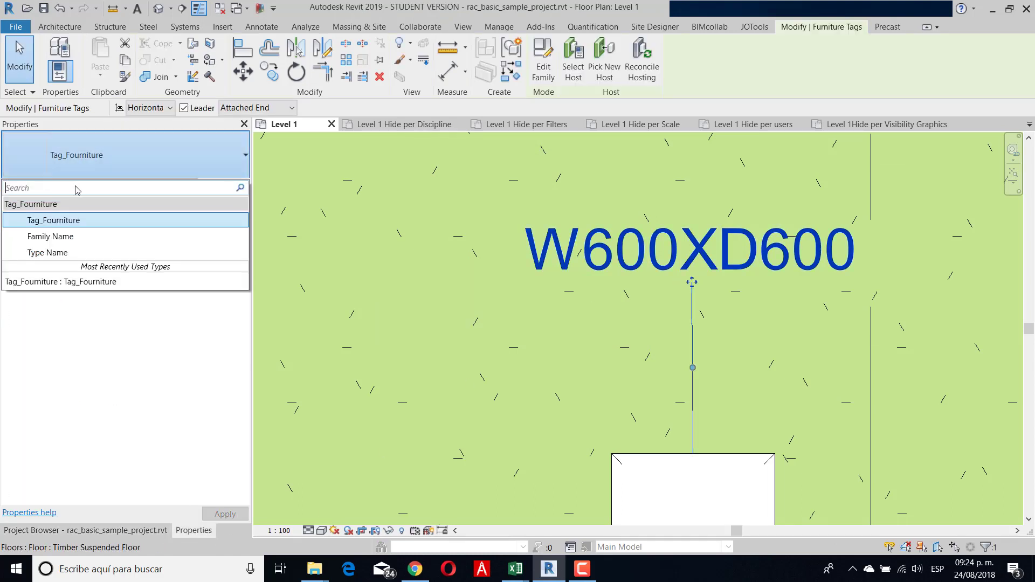
left_click(74, 237)
Step: Change the placed furniture tag to the Type Name type
left_click(89, 160)
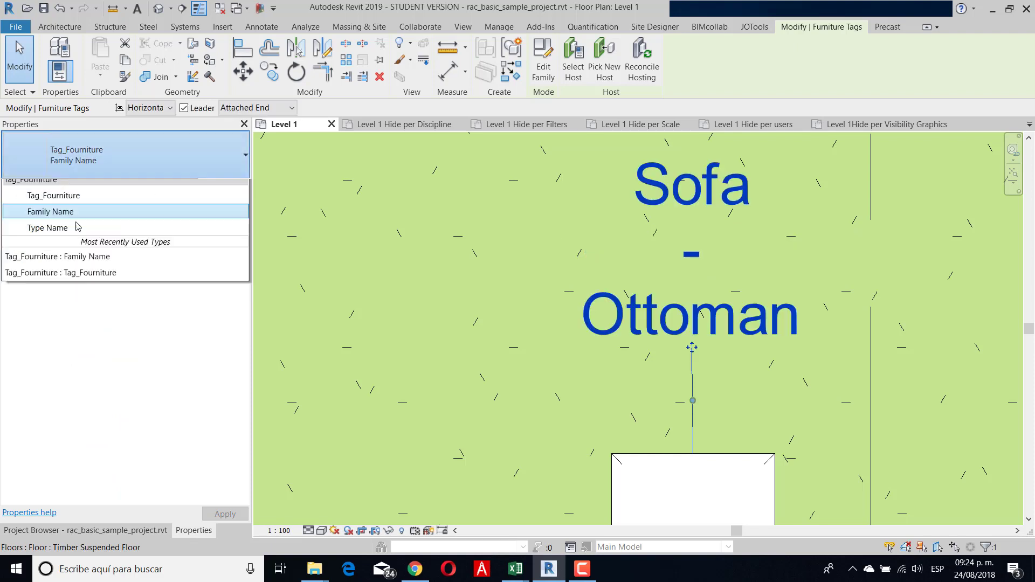
left_click(69, 253)
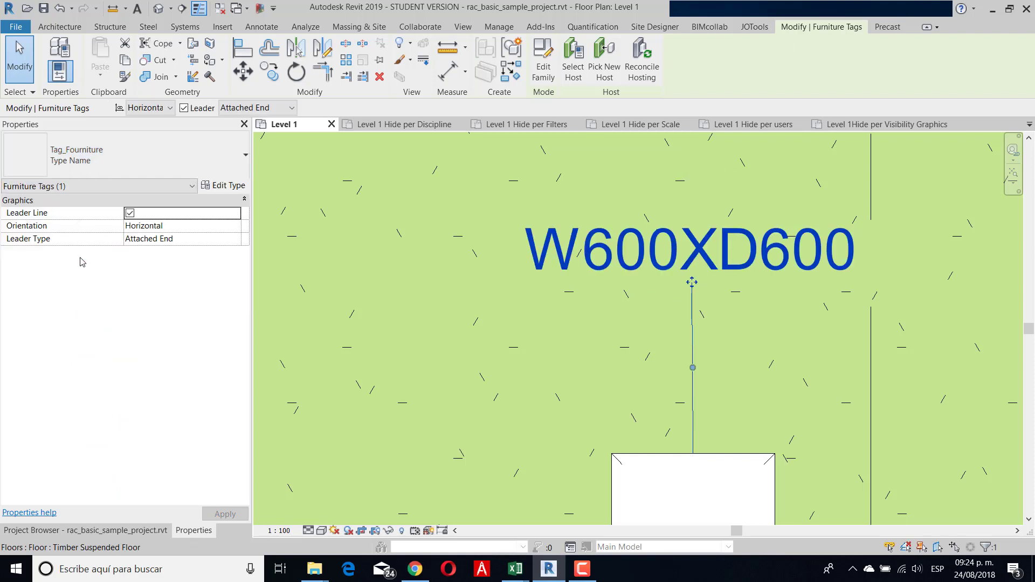
scroll(409, 302, "down", 2)
middle_click_drag(409, 303, 456, 240)
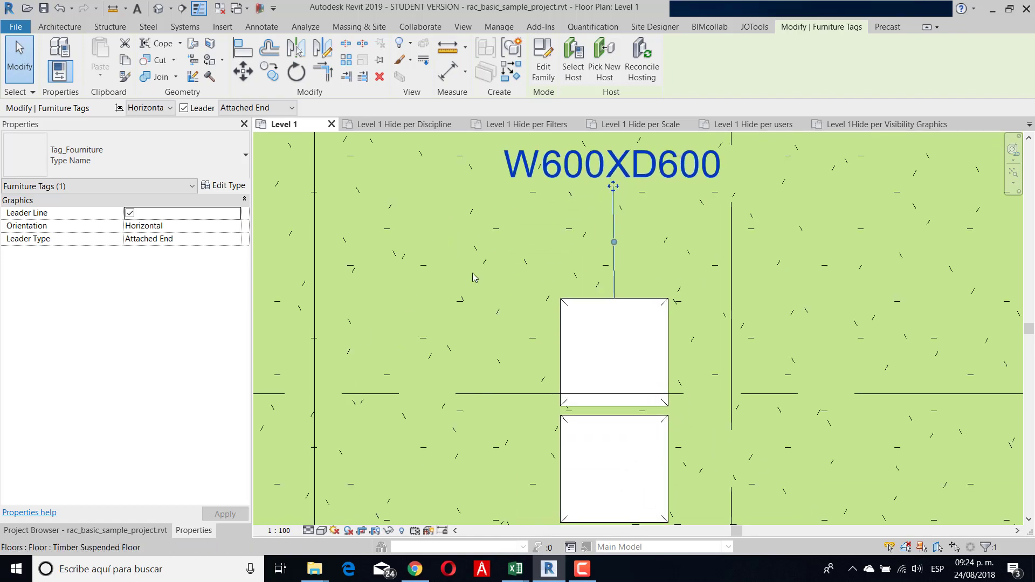
scroll(477, 273, "down", 4)
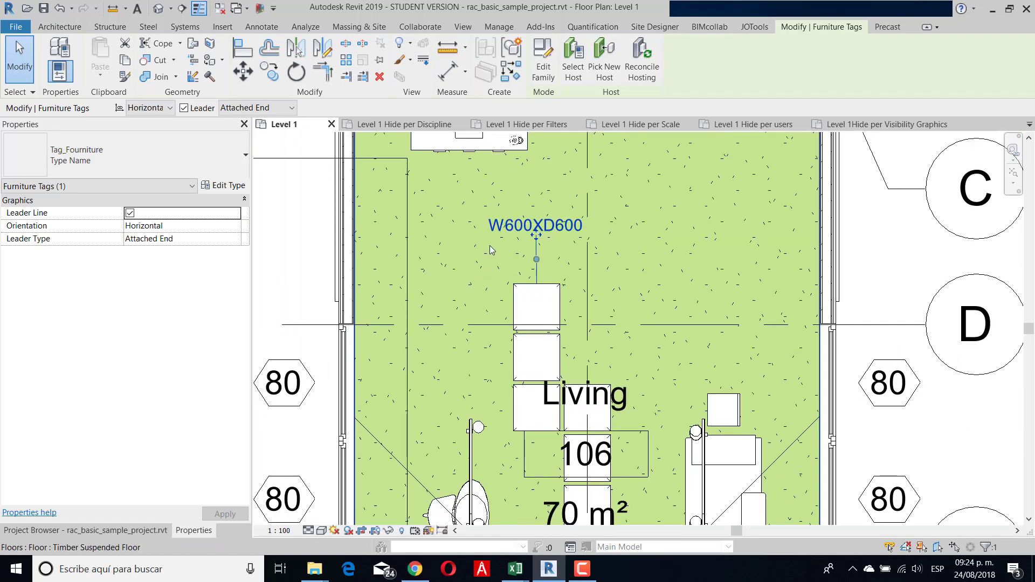